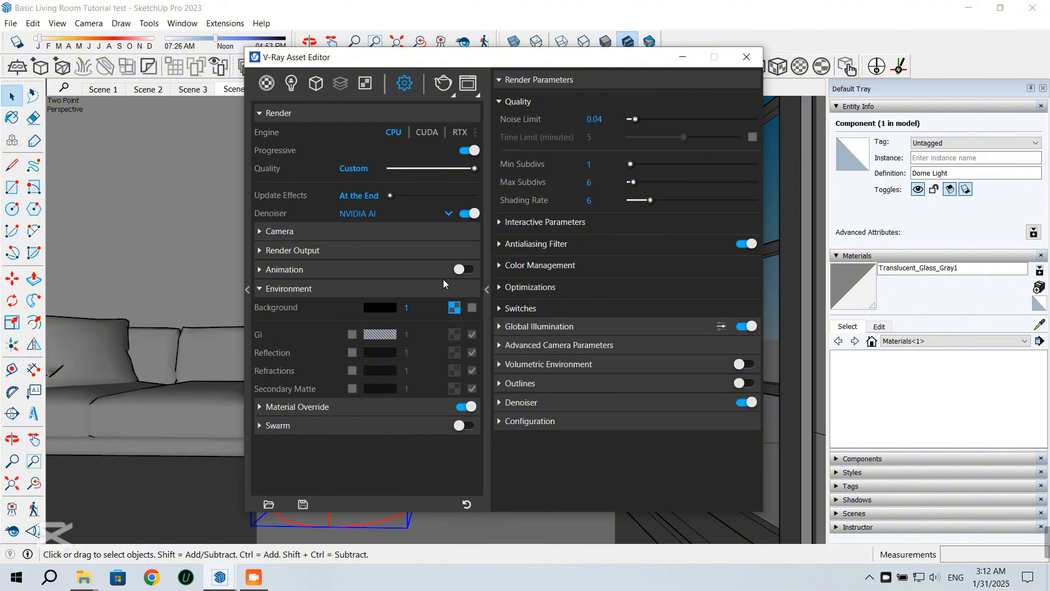
left_click(291, 84)
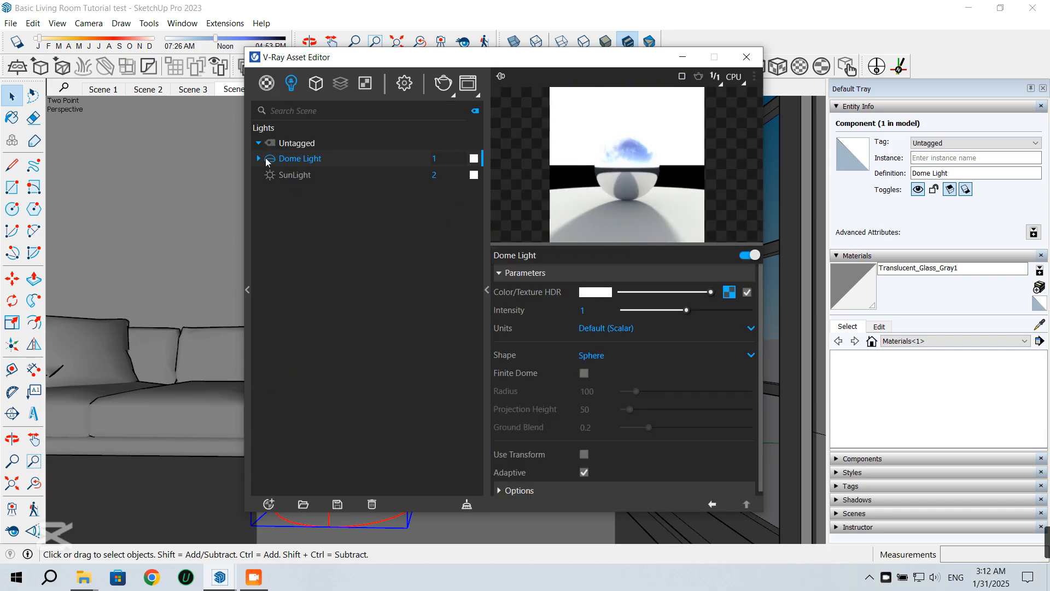
left_click(447, 91)
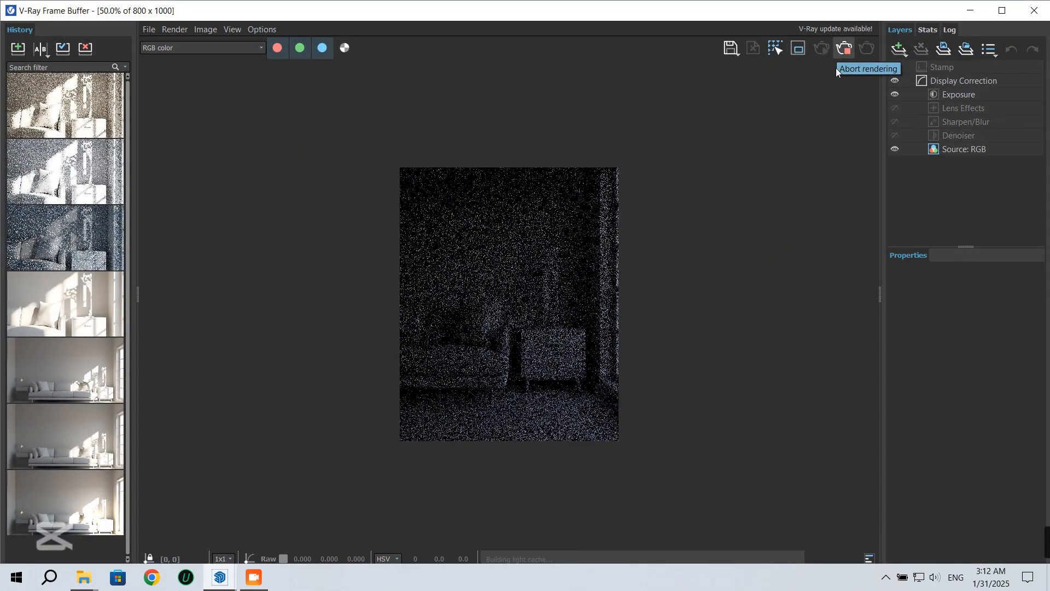
left_click(846, 57)
left_click(971, 10)
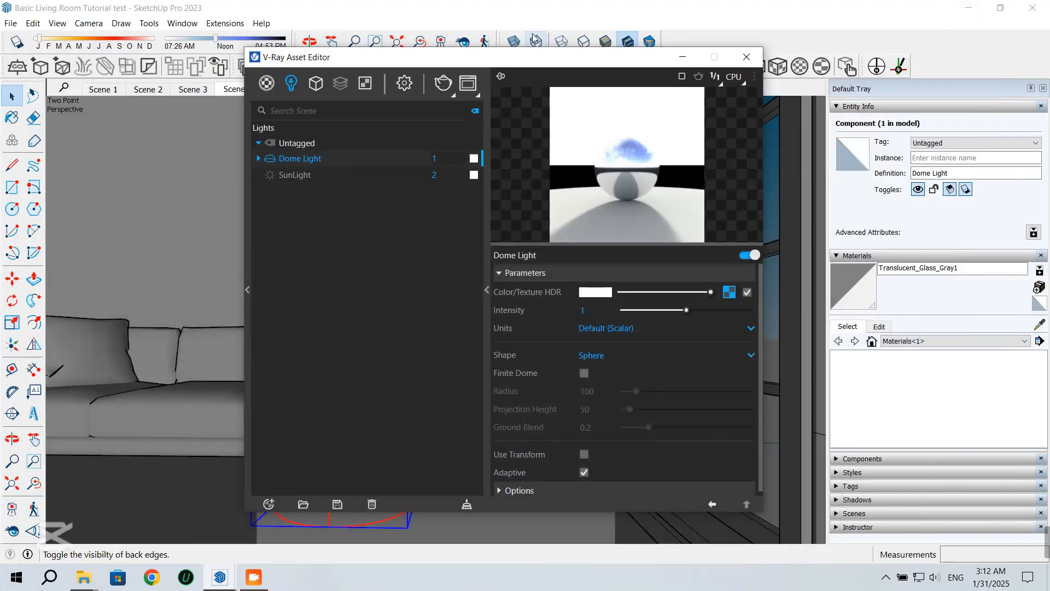
Set the render output's image width to 400 at the 4:5 portrait ratio and start an interactive render
left_click(406, 84)
left_click(285, 252)
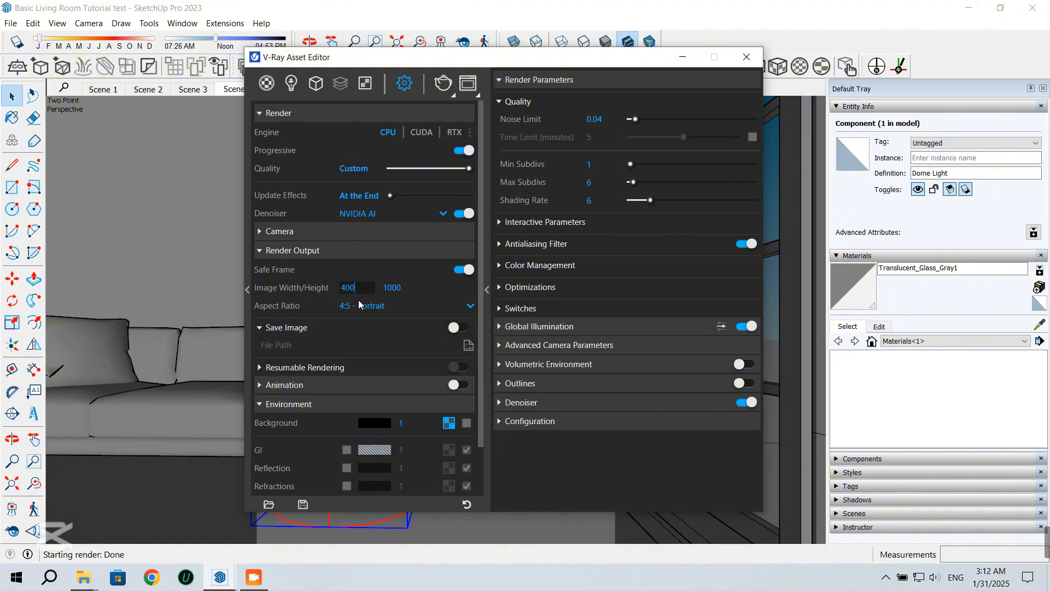
left_click(453, 97)
left_click(444, 116)
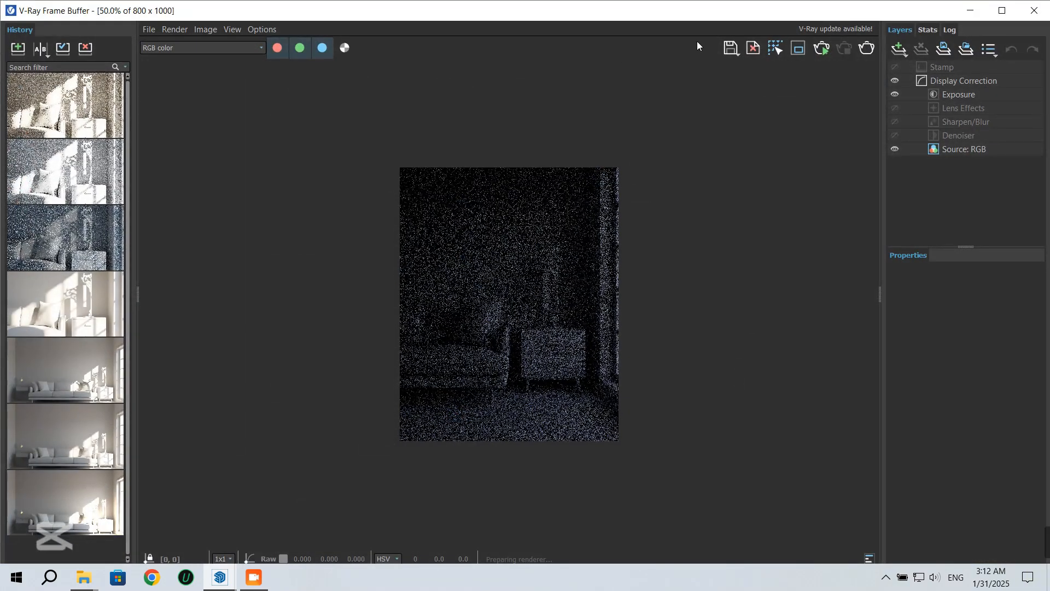
Shrink the V-Ray Frame Buffer around the render preview and place the Asset Editor beside it
left_click_drag(137, 236, 108, 250)
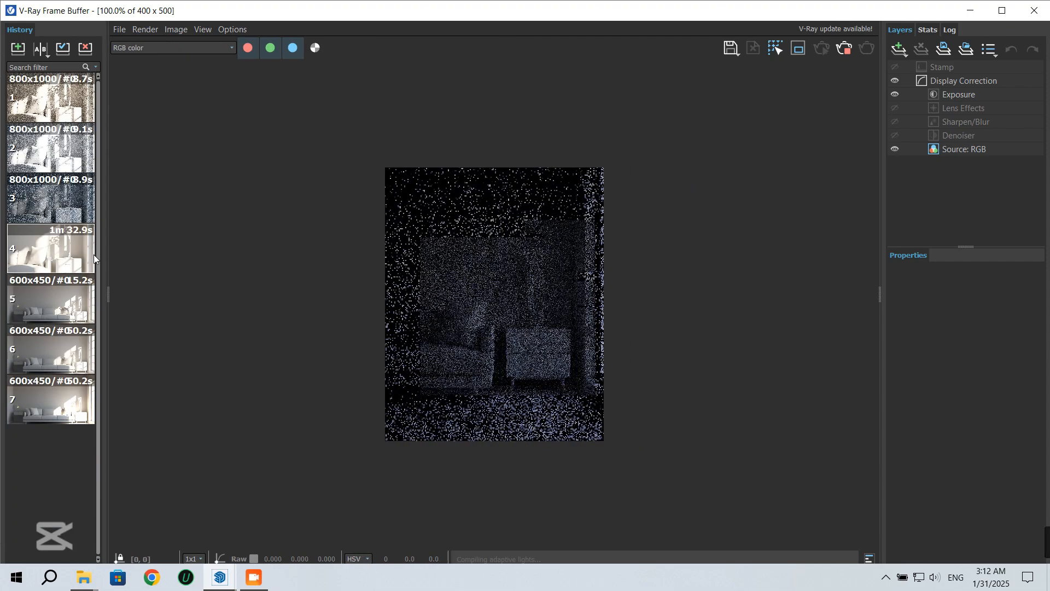
left_click(880, 216)
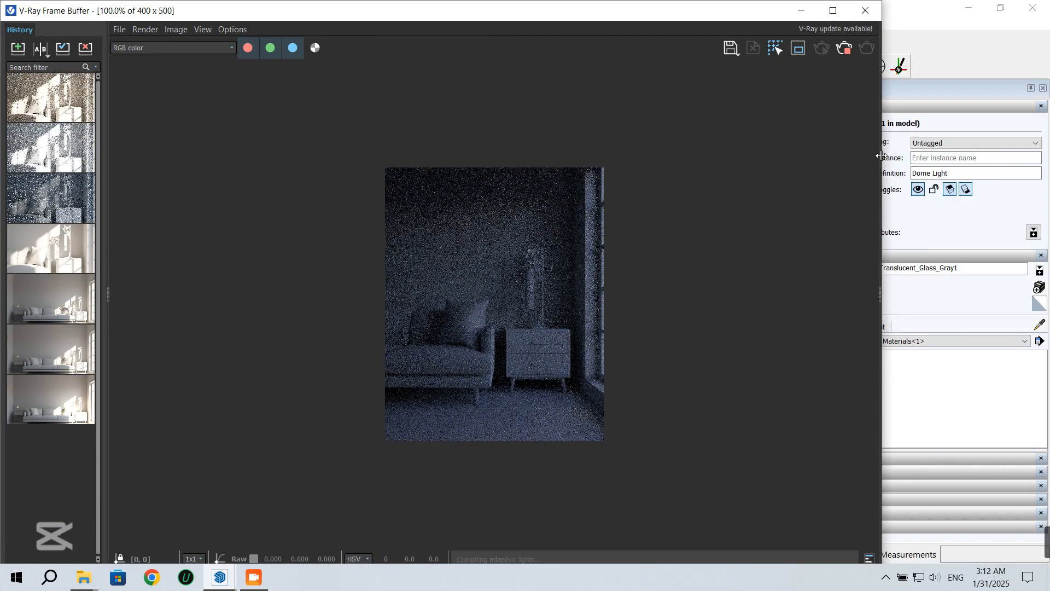
left_click_drag(882, 155, 387, 169)
left_click_drag(617, 58, 887, 7)
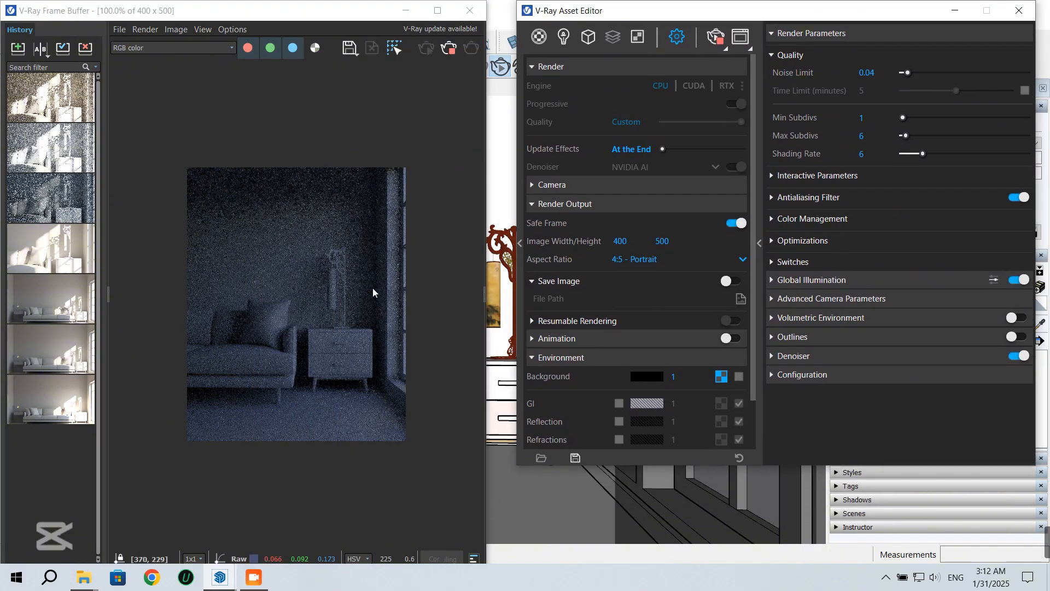
Set the Dome Light's intensity to 500 while the interactive render is running
left_click(565, 39)
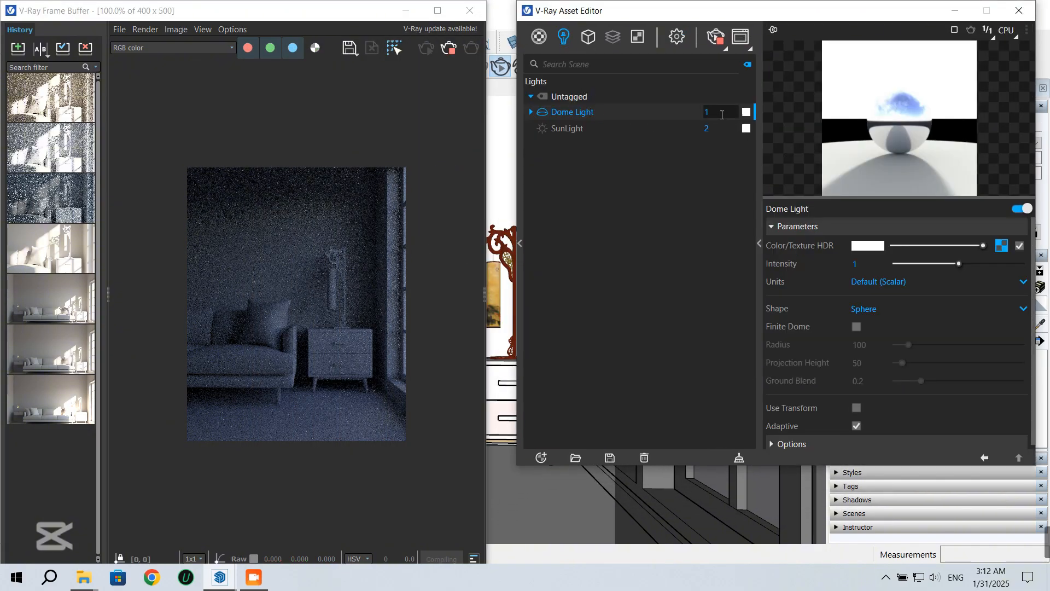
type("500")
key("Return")
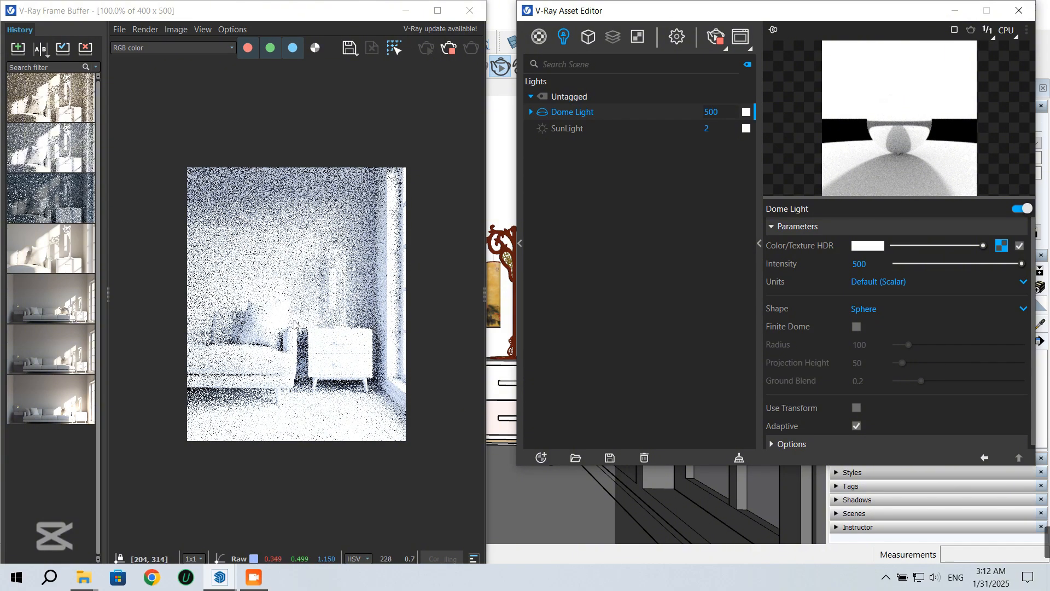
Set the Dome Light's intensity to 100
type("1")
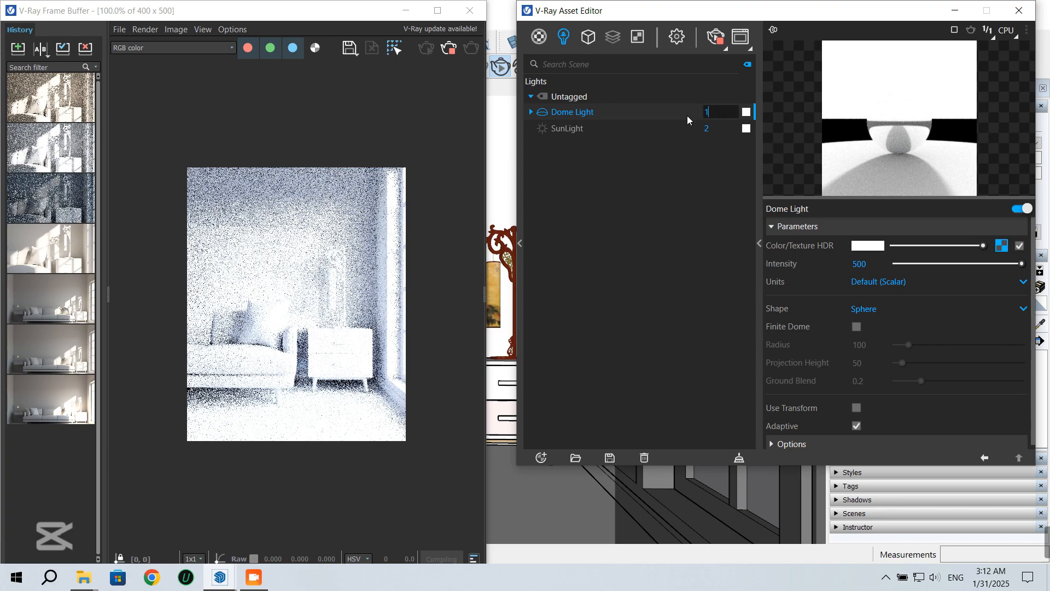
type("00")
key("Return")
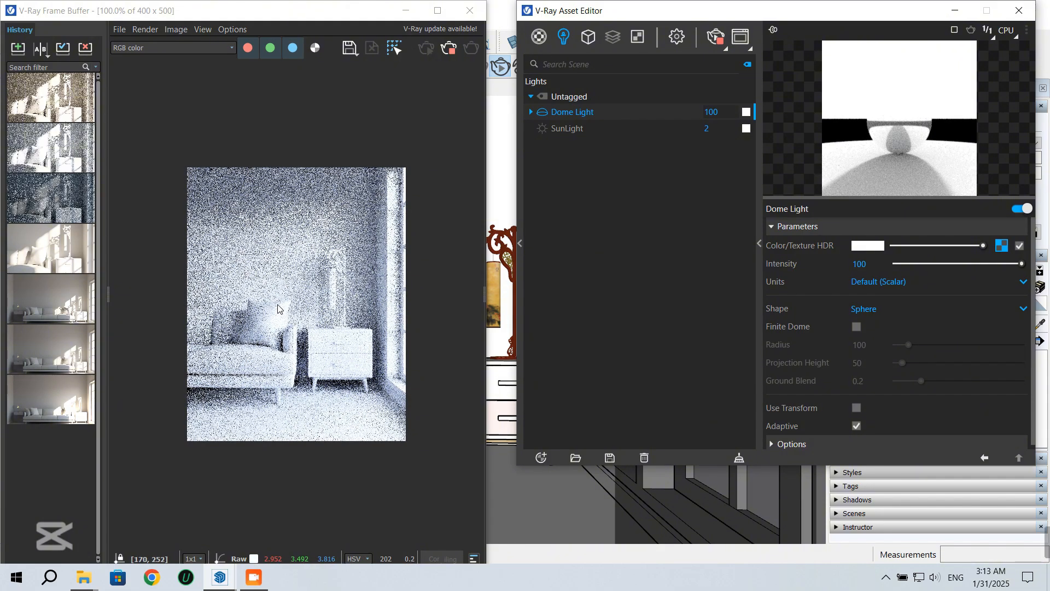
Replace the interactive render with a regular render and inspect the image with the correction layers shown again
left_click(448, 48)
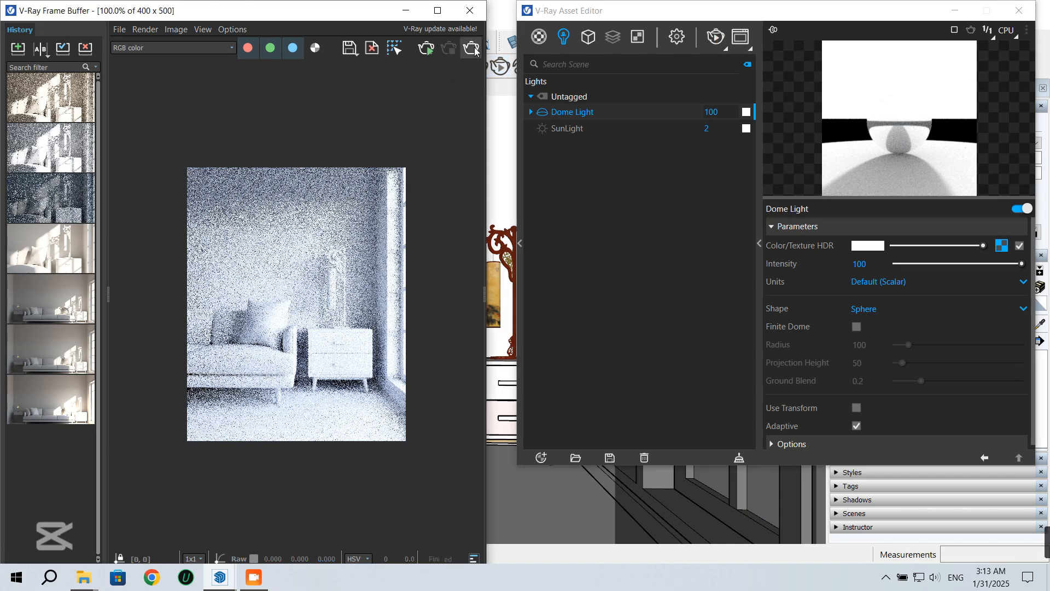
left_click(473, 48)
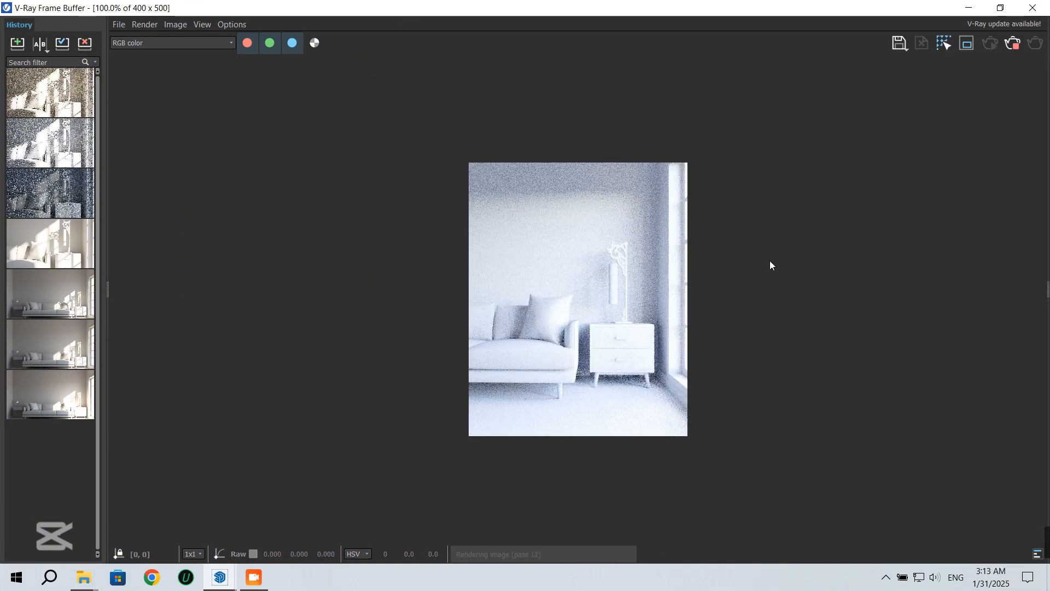
left_click_drag(1047, 279, 922, 285)
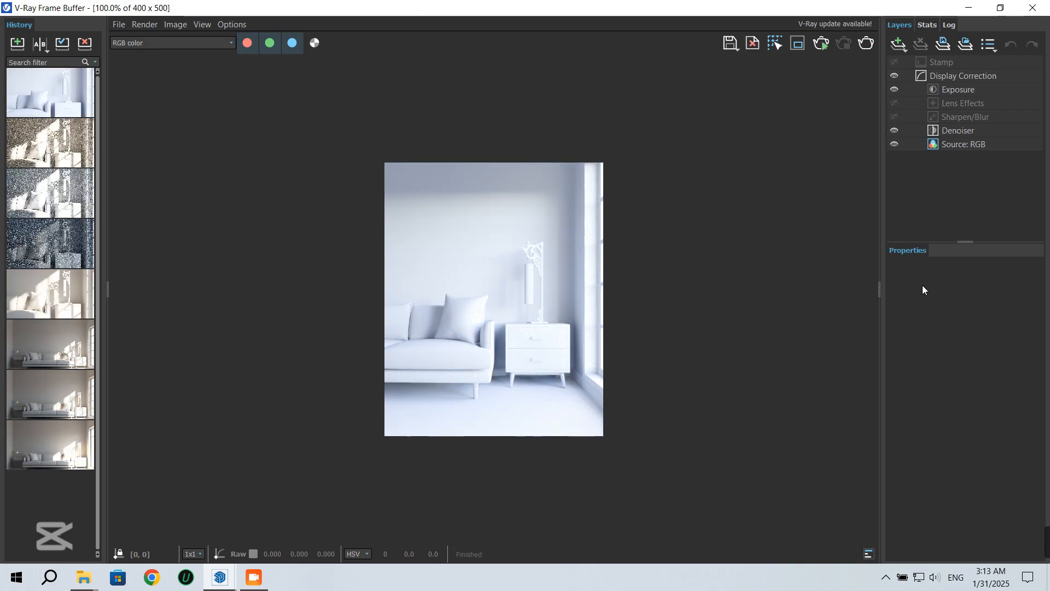
scroll(567, 284, "up", 1)
scroll(443, 327, "down", 1)
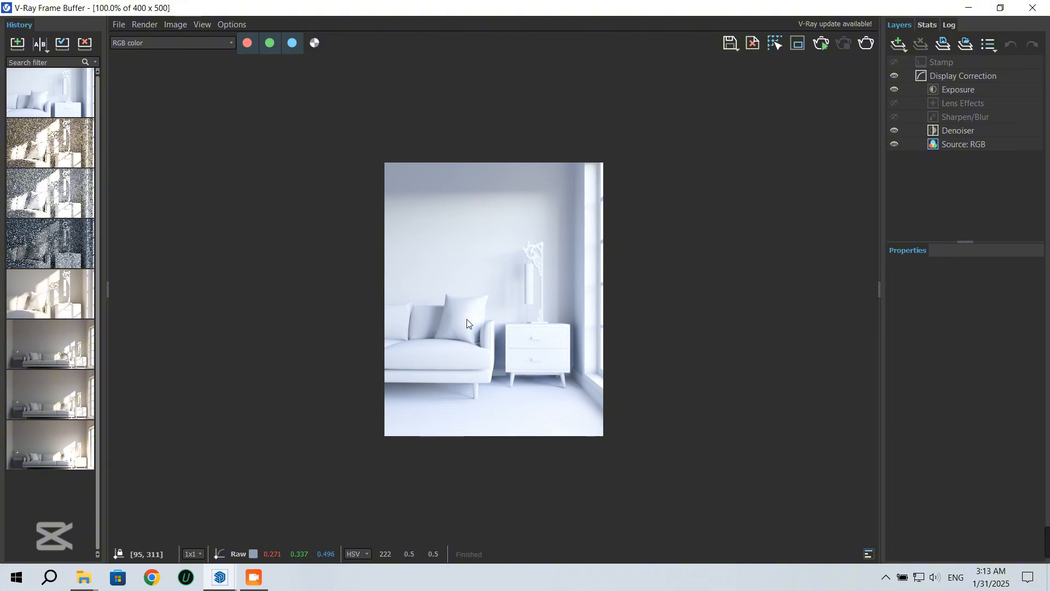
scroll(467, 323, "up", 1)
scroll(402, 298, "down", 1)
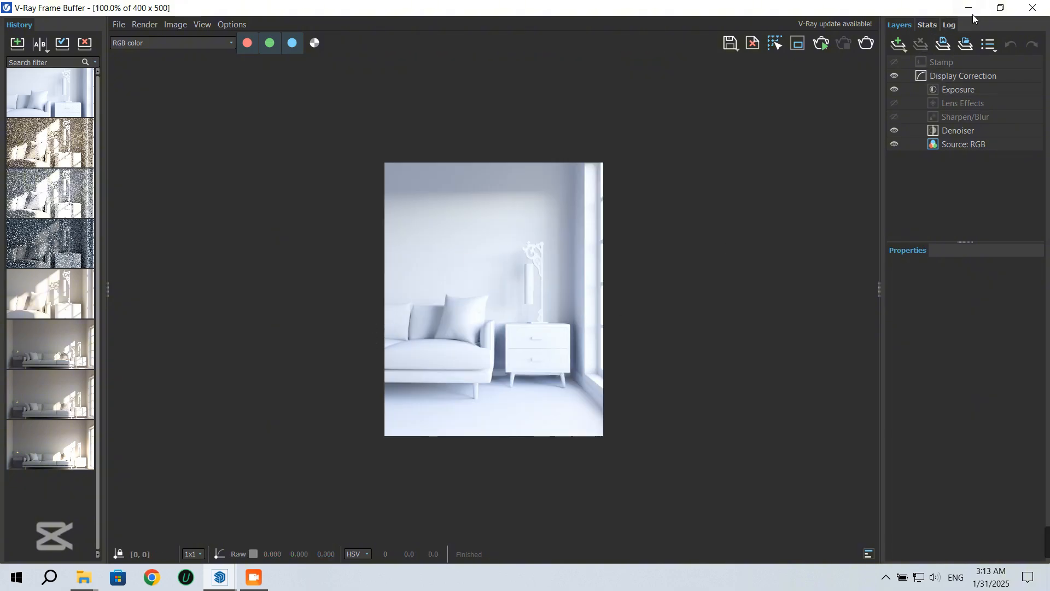
Compare the render with and without the Exposure correction, leaving the Exposure layer switched off
left_click(895, 89)
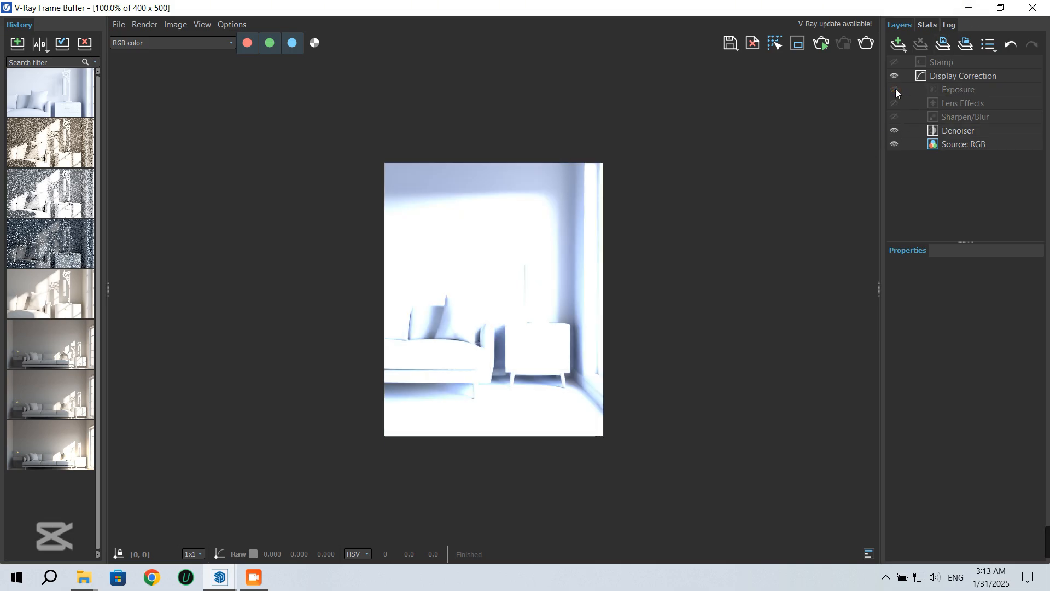
left_click(895, 89)
left_click(957, 91)
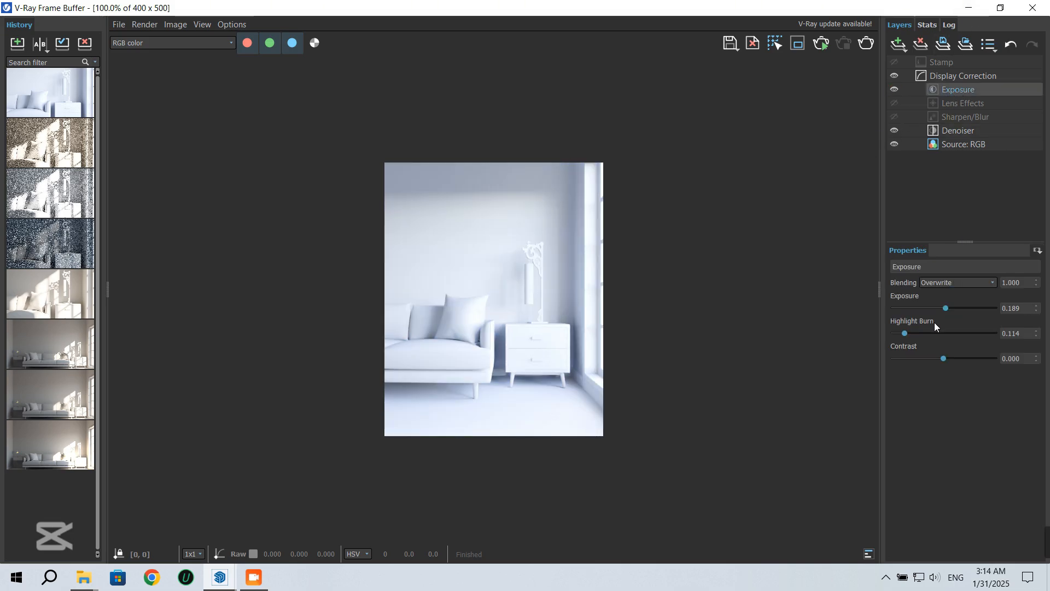
left_click(895, 89)
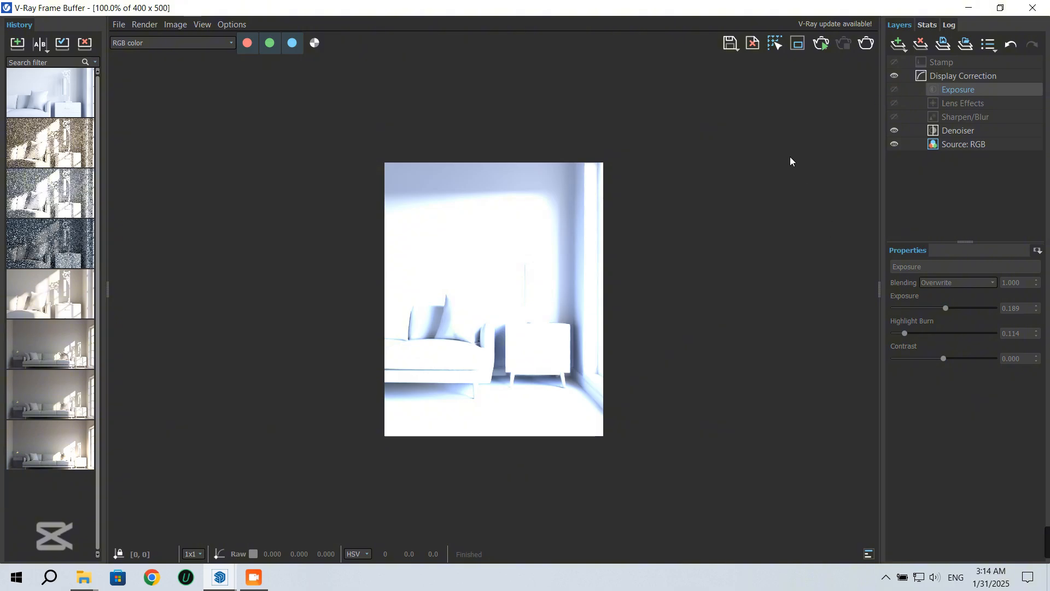
Set the Dome Light's intensity to 20 and render the scene again
left_click(966, 10)
double_click(712, 112)
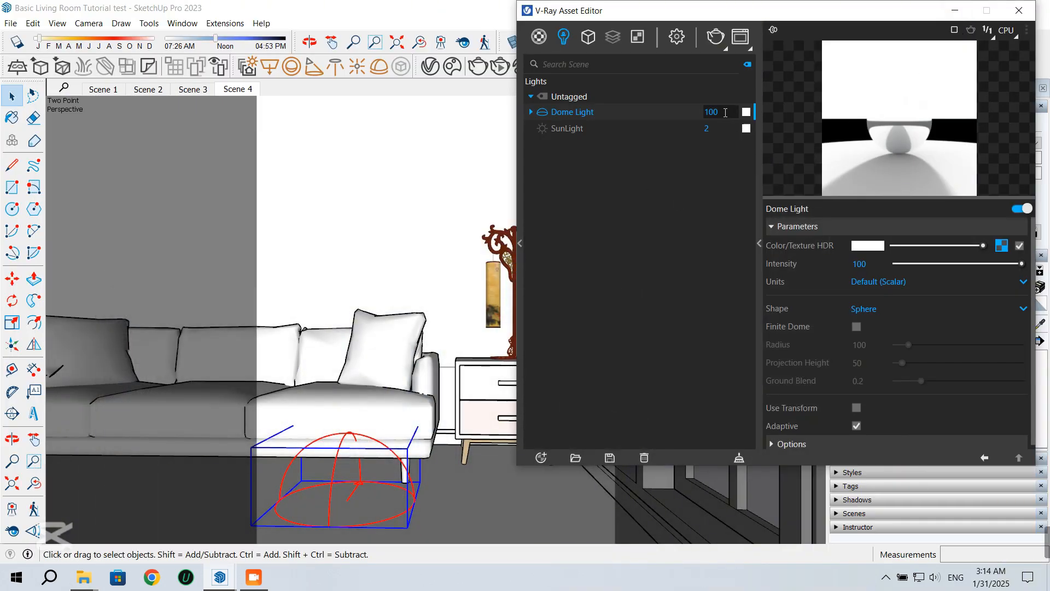
type("20")
key("Return")
left_click(718, 44)
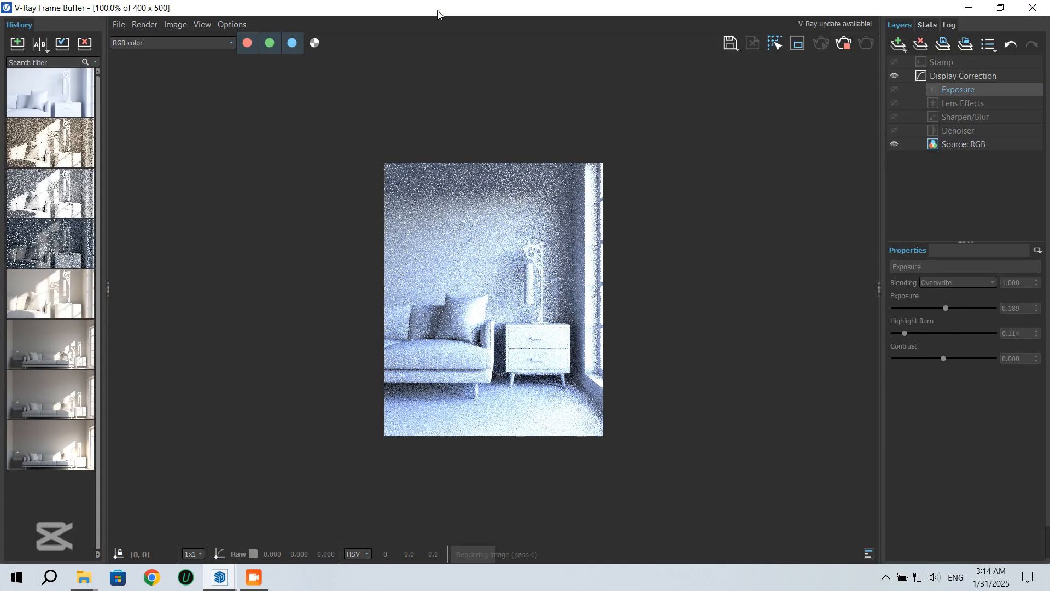
Clear away the render windows and browse the downloaded HDRIs in the Chaos Cosmos Browser
left_click(968, 8)
mouse_move(816, 28)
left_mouse_down()
mouse_move(480, 81)
mouse_move(501, 72)
left_mouse_up()
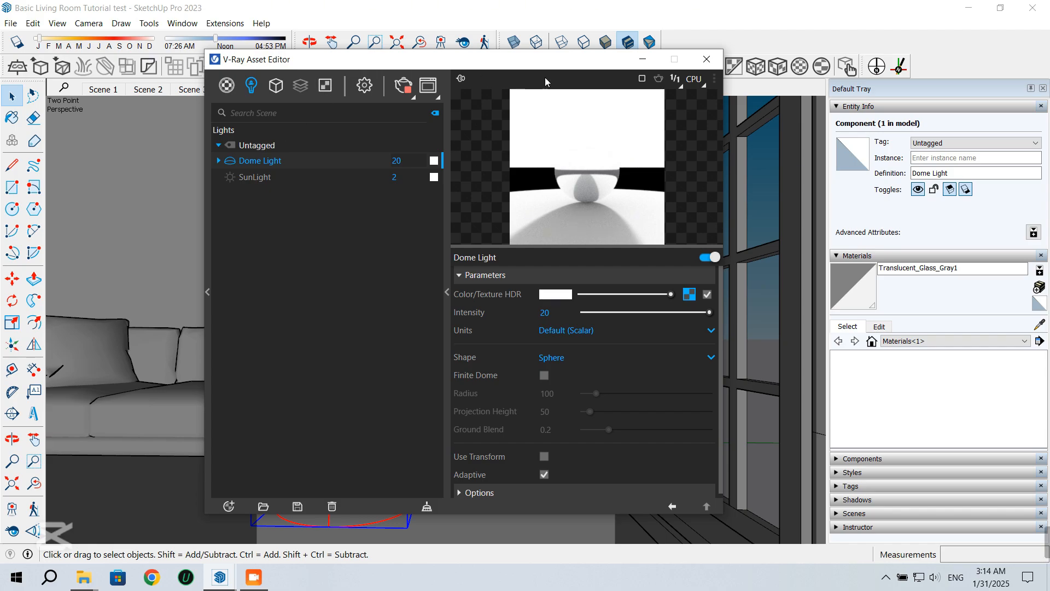
left_click(642, 60)
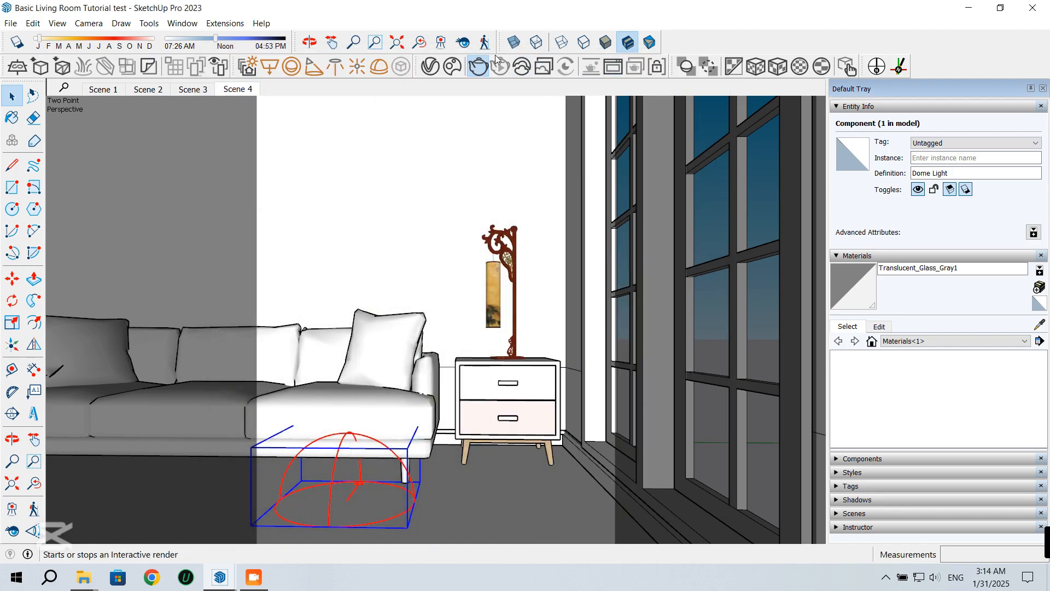
left_click(458, 69)
left_click(181, 191)
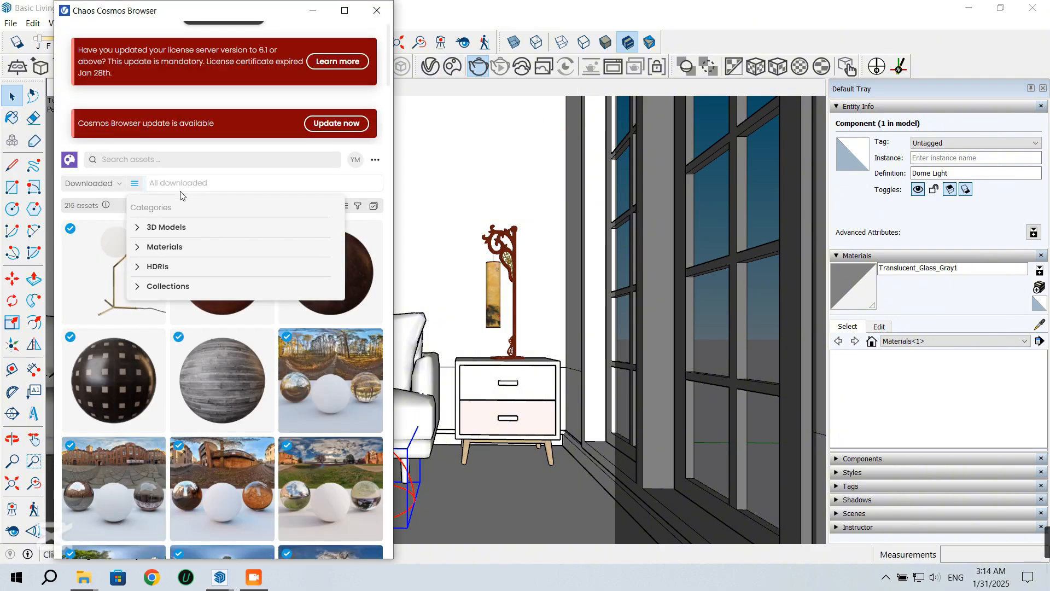
left_click(158, 266)
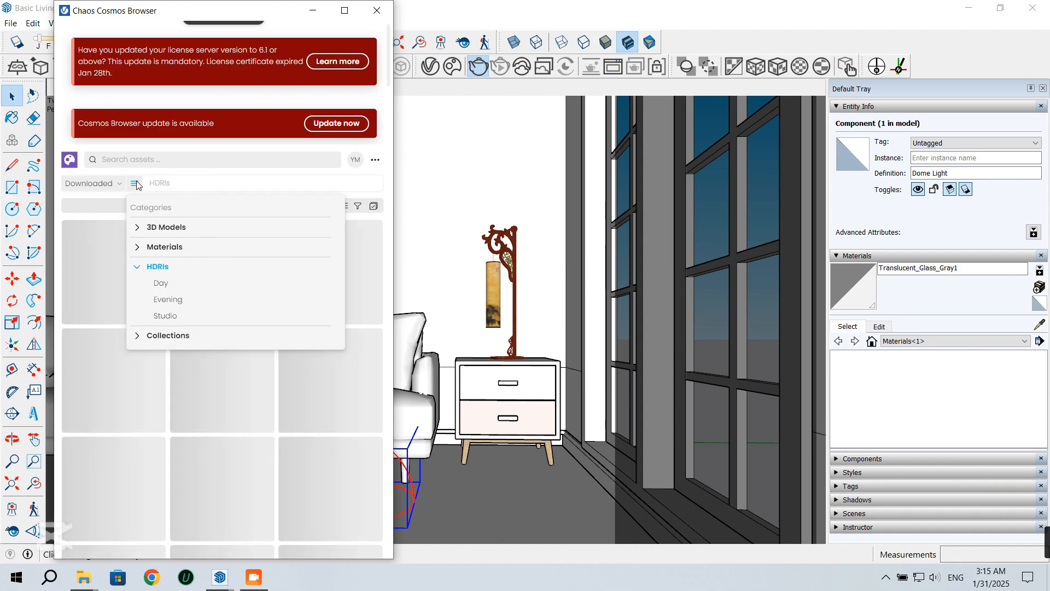
scroll(320, 258, "down", 5)
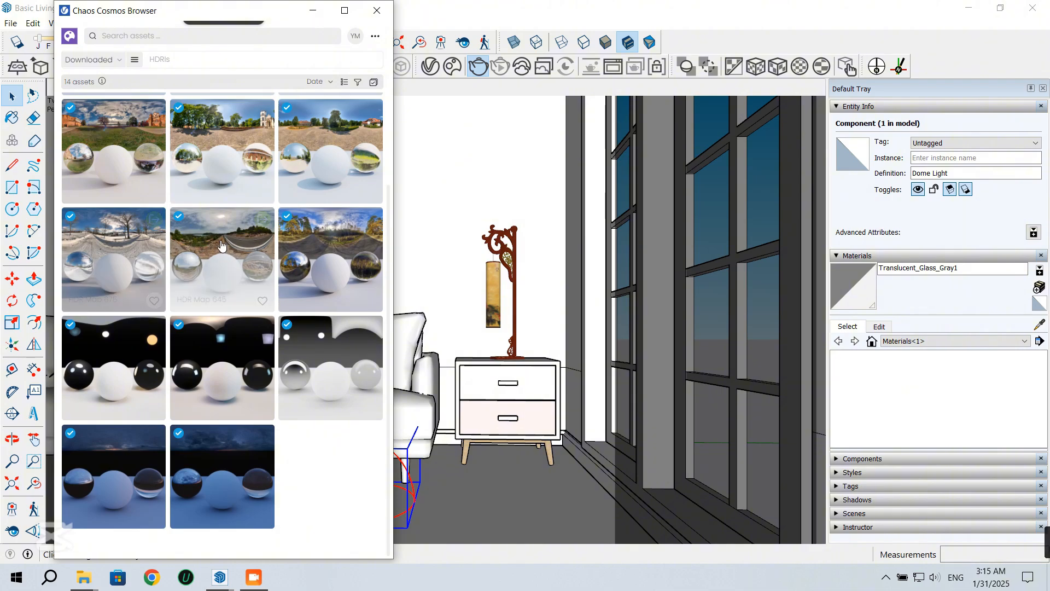
left_click(312, 11)
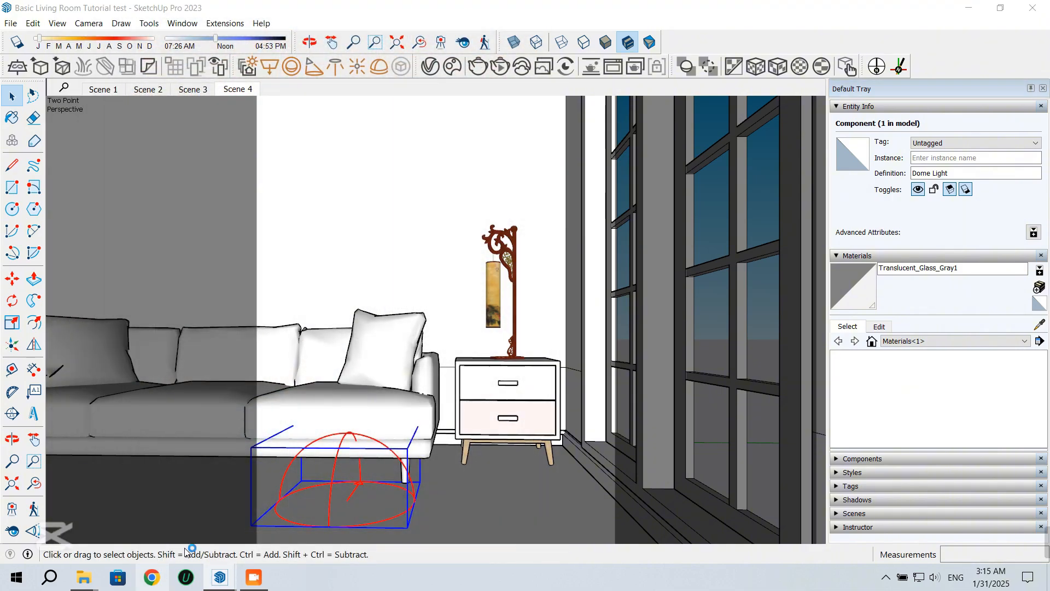
Switch to Chrome, go to polyhaven.com and open its HDRIs collection
left_click(153, 575)
type("polyhaven.com")
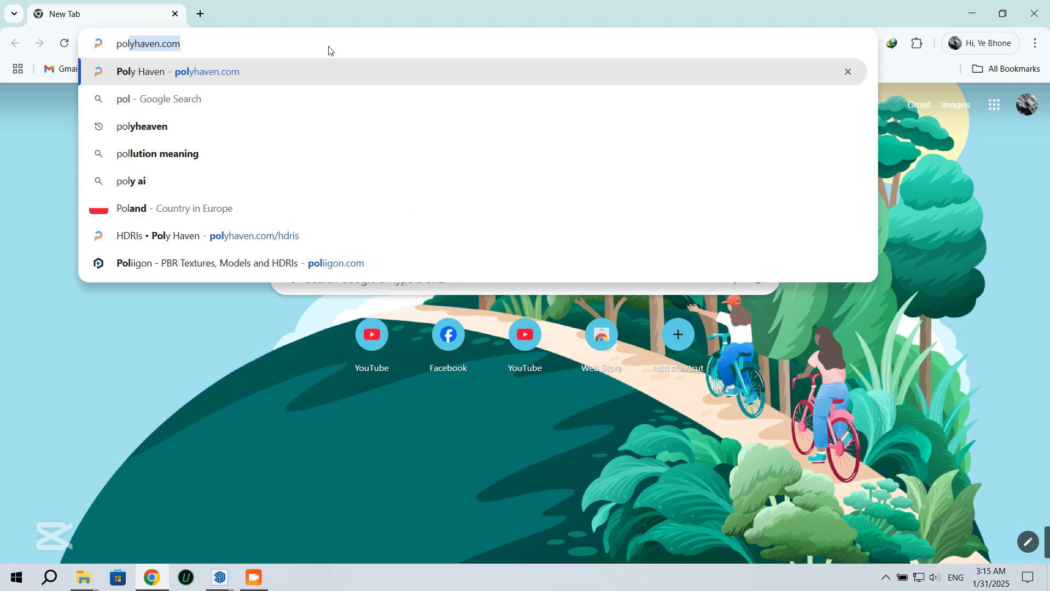
key("Return")
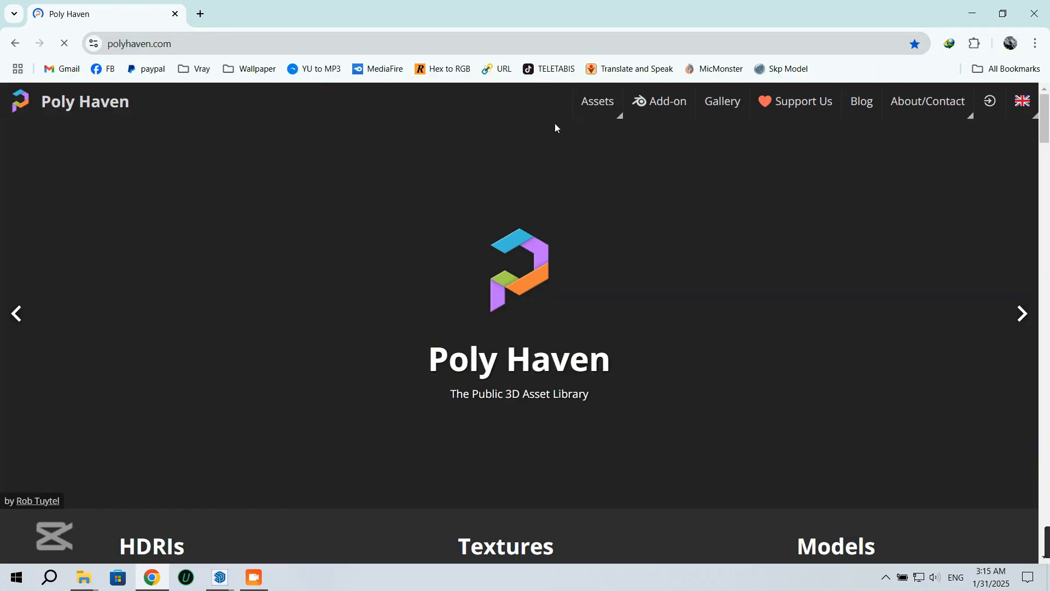
left_click(608, 110)
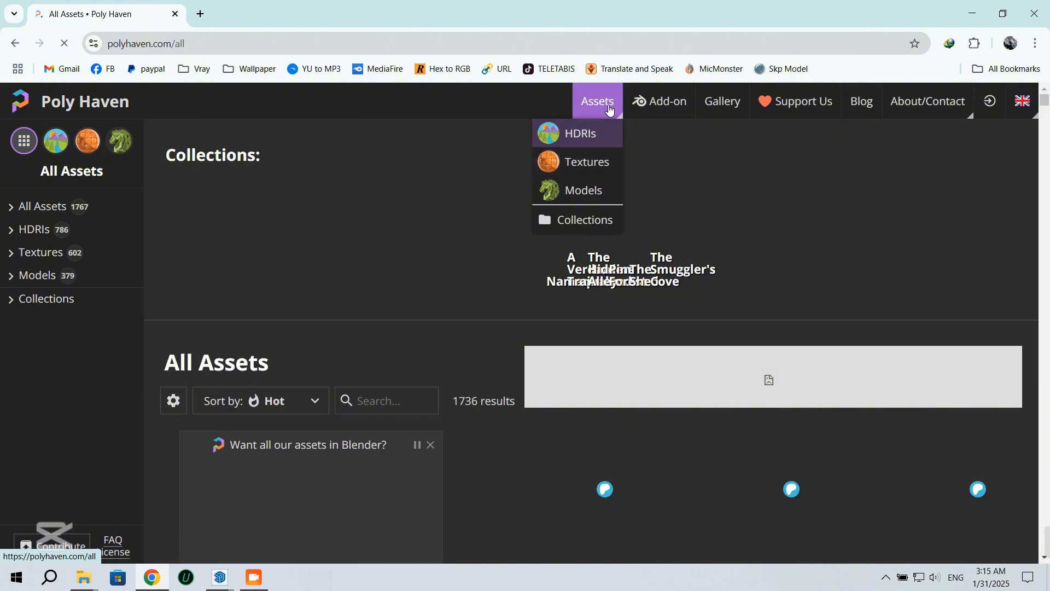
left_click(579, 136)
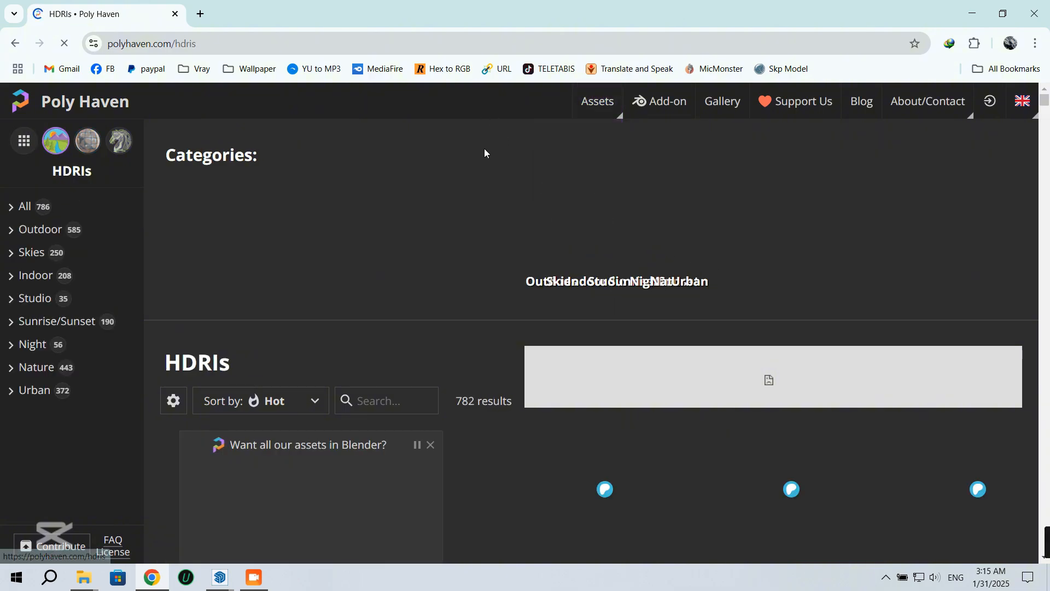
Browse Poly Haven's HDRI collection and narrow it to the Natural Light subcategory of Skies
scroll(321, 264, "down", 3)
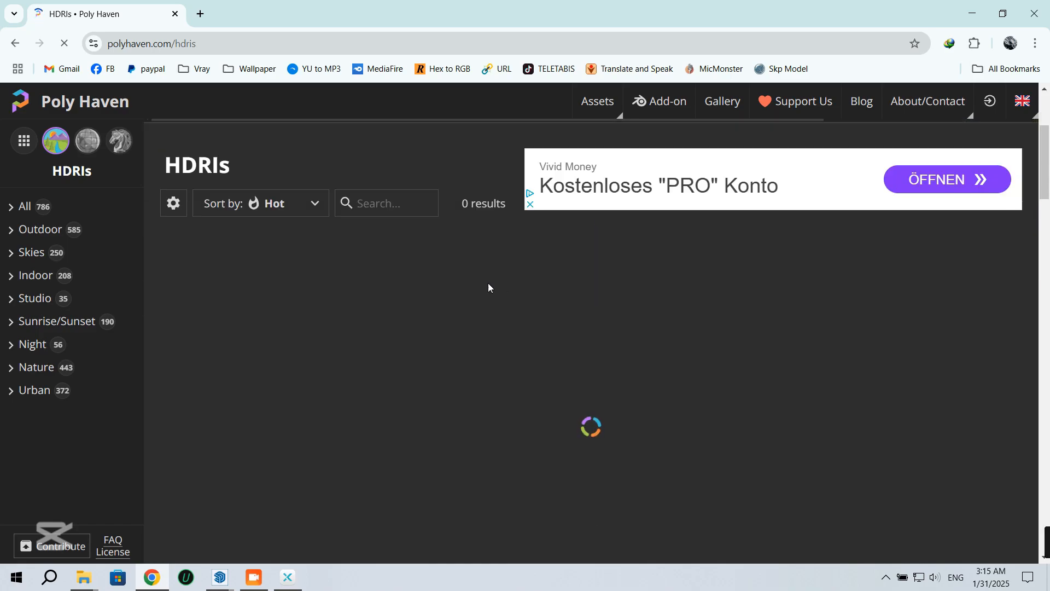
mouse_move(598, 102)
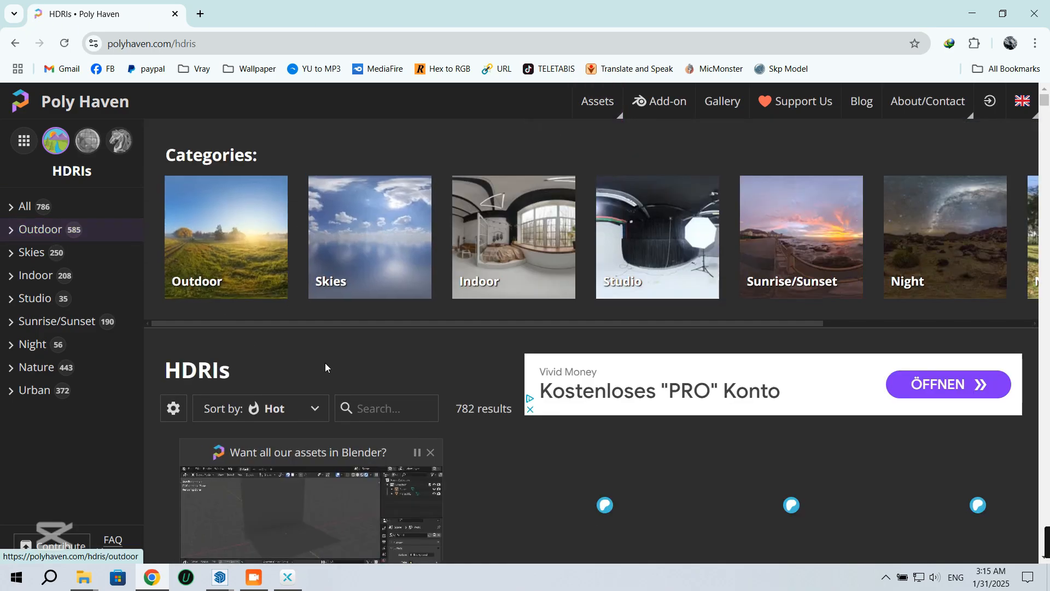
scroll(328, 368, "down", 10)
scroll(328, 376, "down", 5)
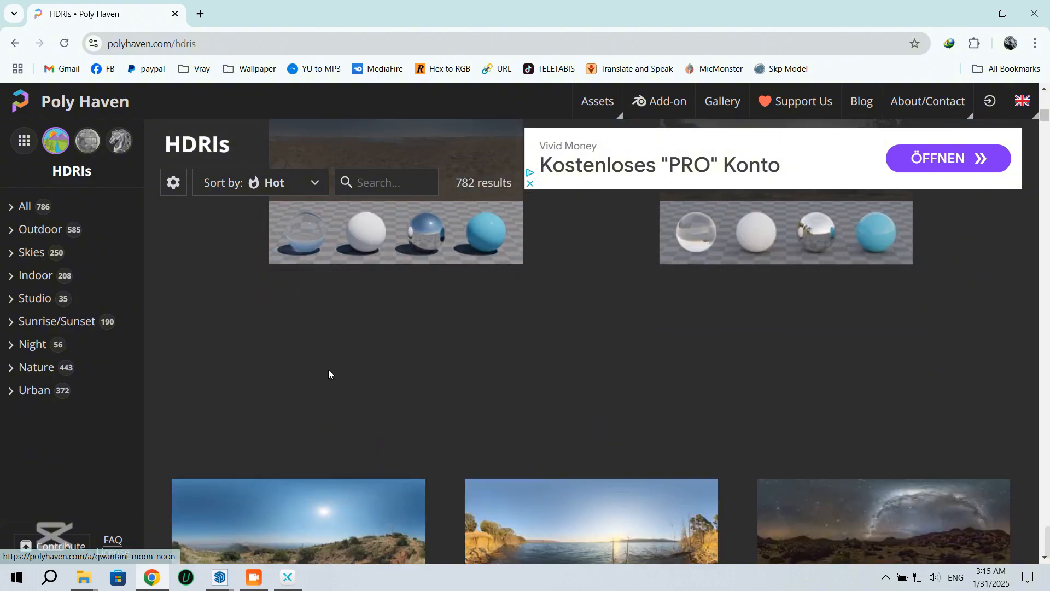
scroll(329, 374, "down", 4)
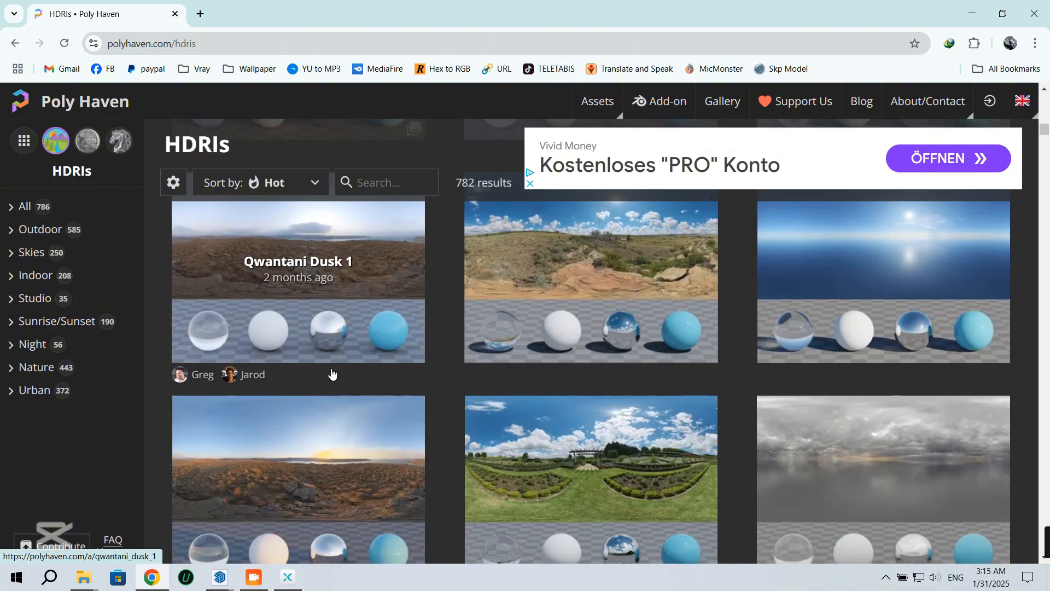
scroll(334, 372, "up", 3)
scroll(301, 328, "down", 4)
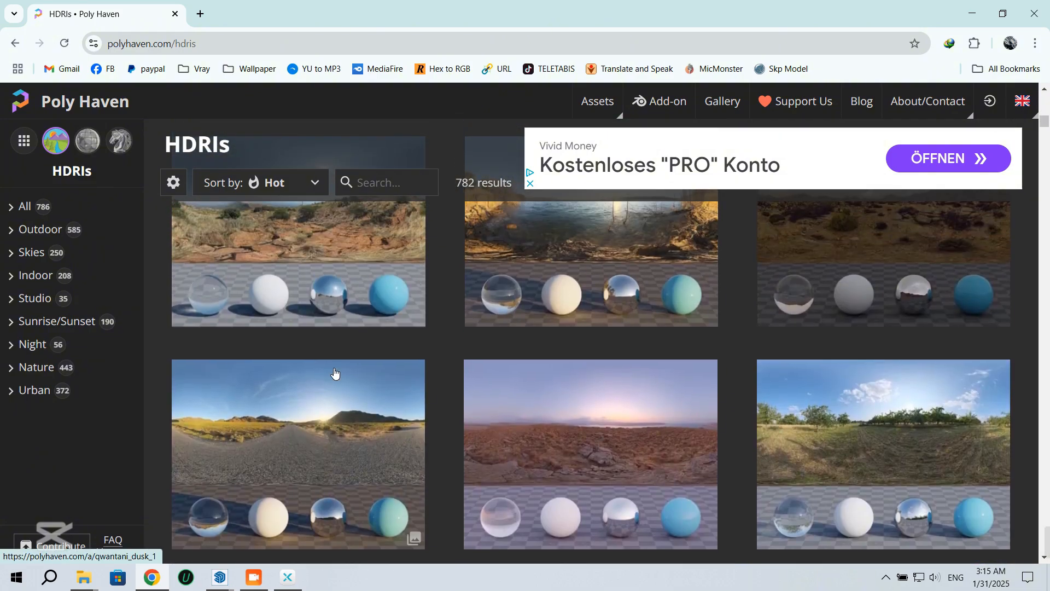
left_click(12, 255)
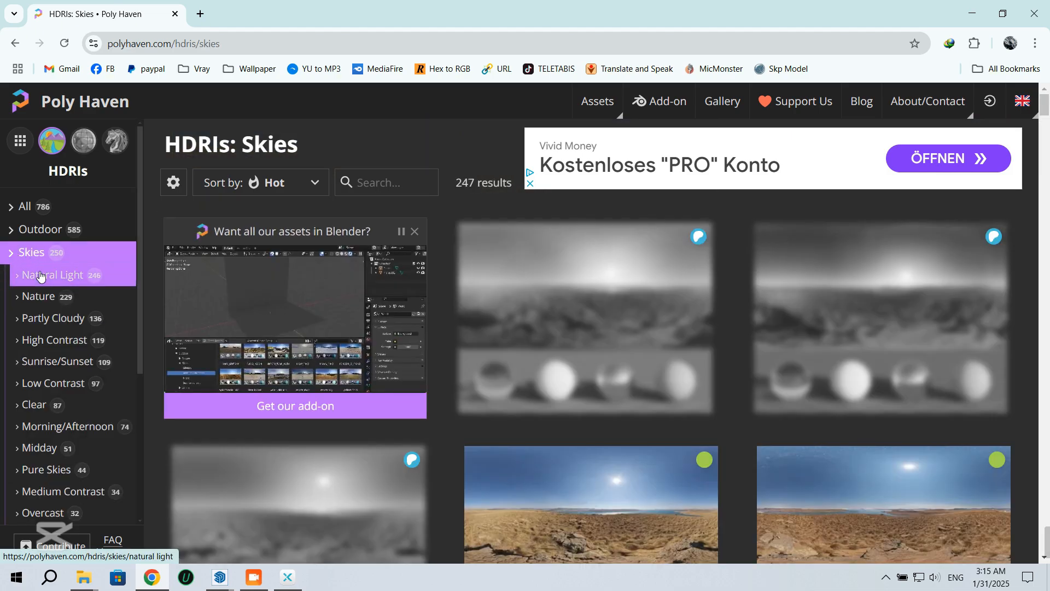
left_click(40, 275)
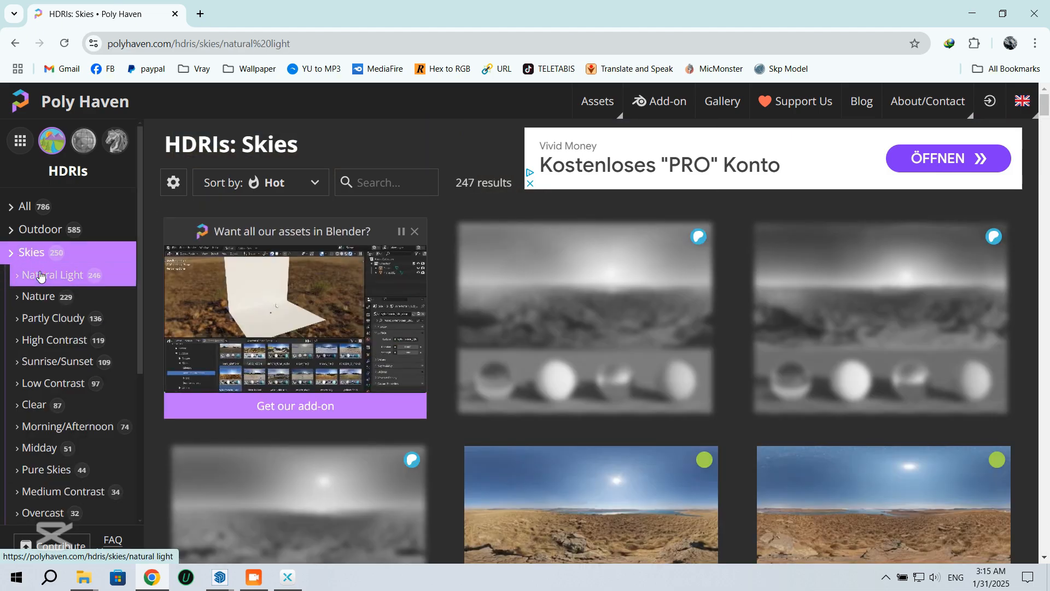
Find the Wildflower Field HDRI, download it as a 4K HDR file and check the download's progress
scroll(406, 284, "down", 7)
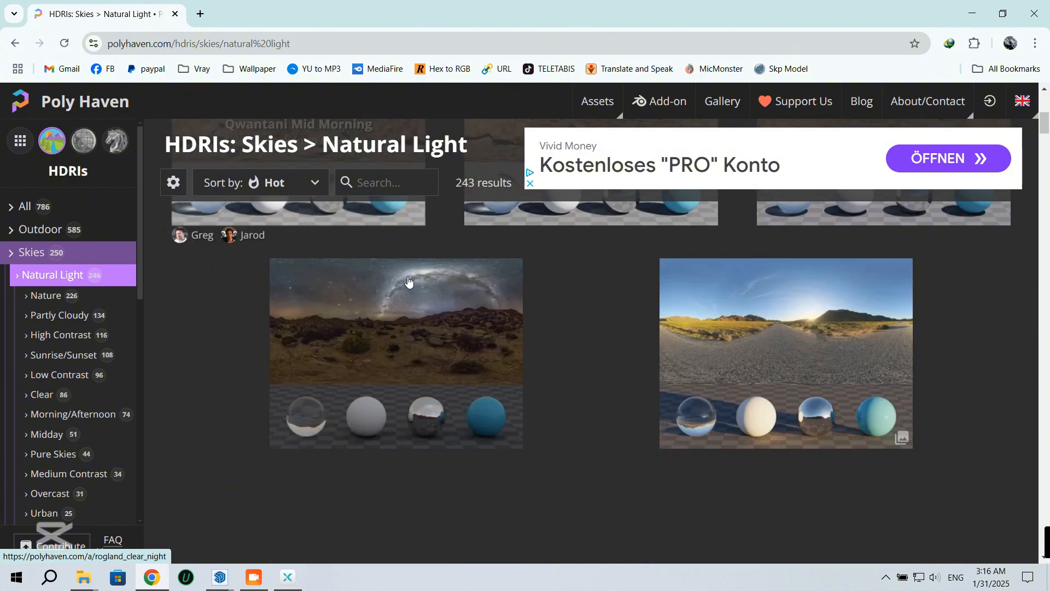
scroll(434, 308, "down", 6)
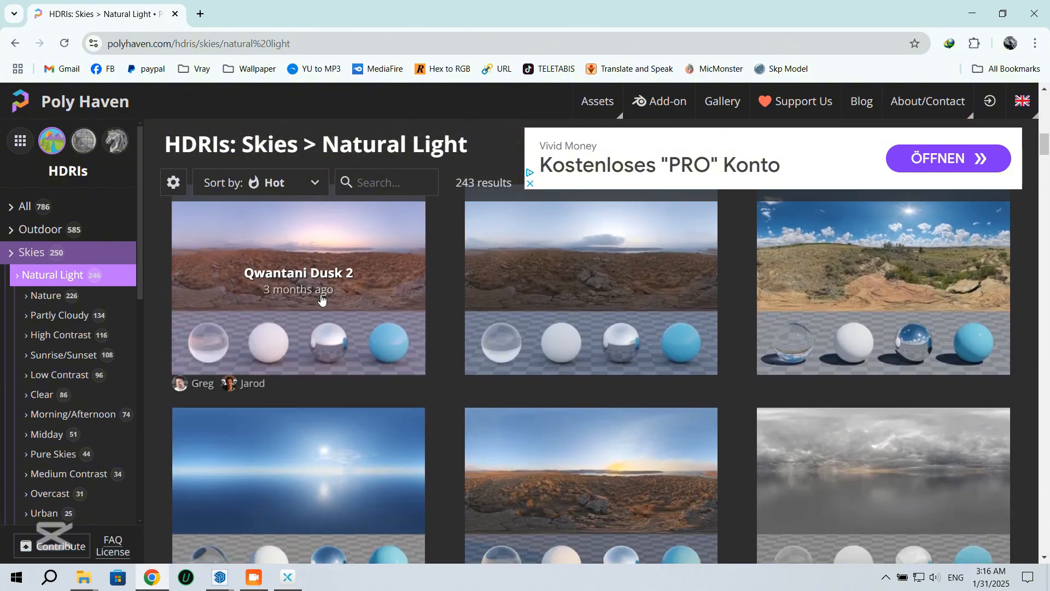
scroll(321, 297, "down", 3)
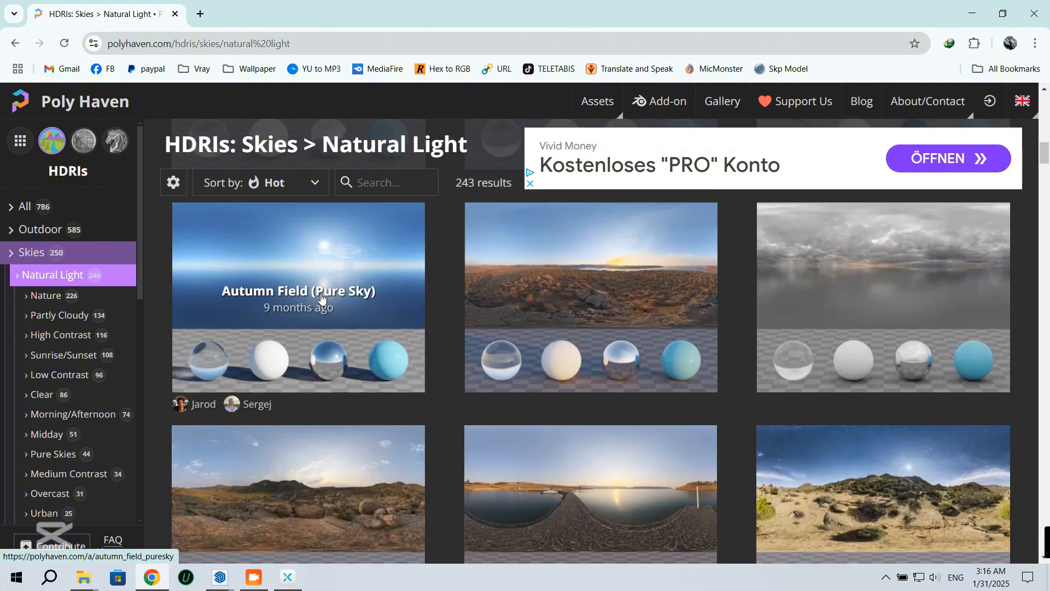
scroll(325, 294, "down", 2)
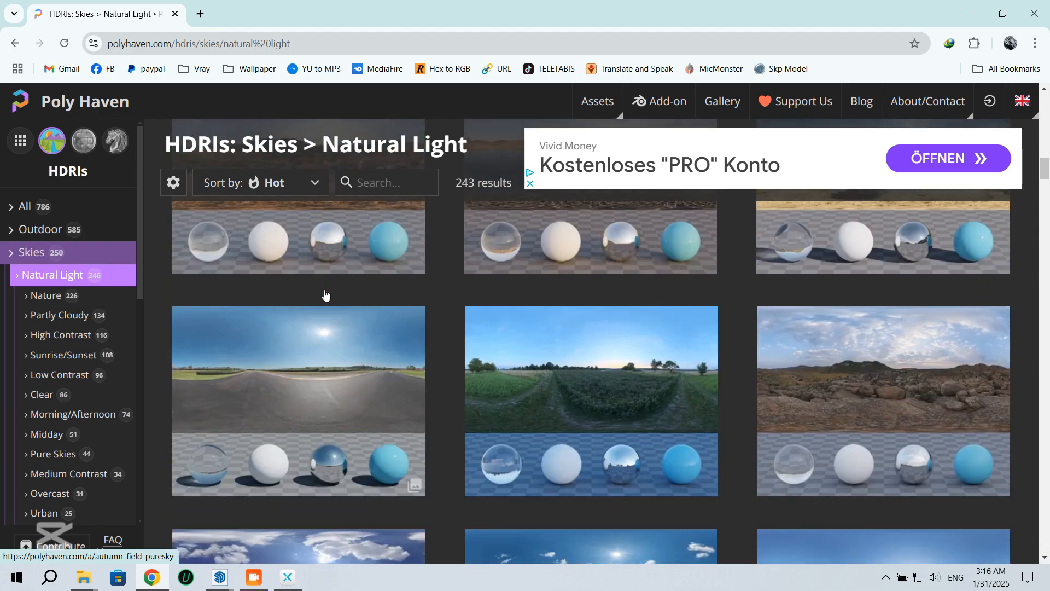
scroll(333, 286, "down", 1)
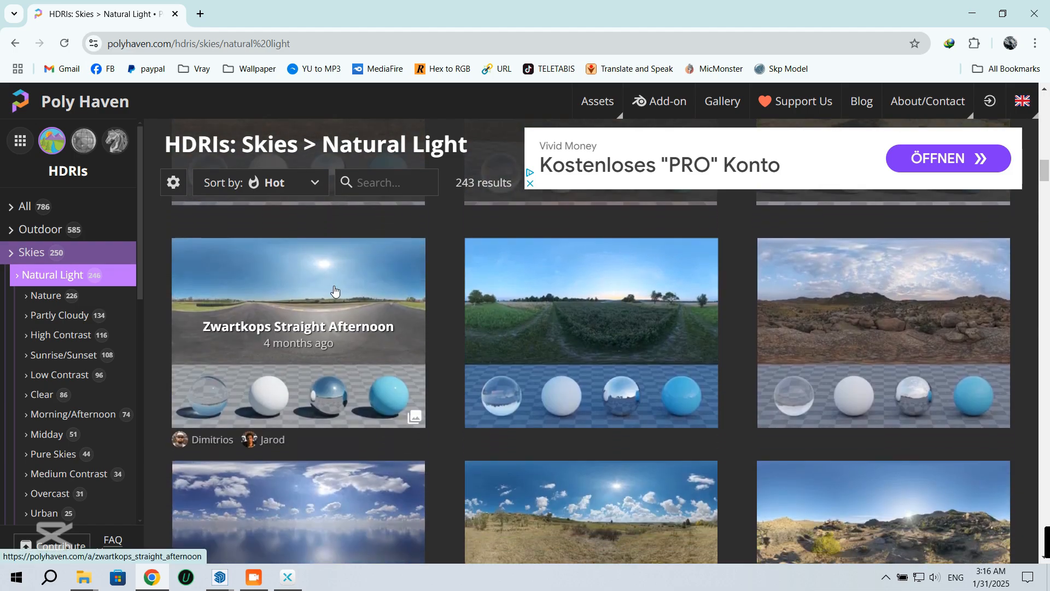
left_click(620, 298)
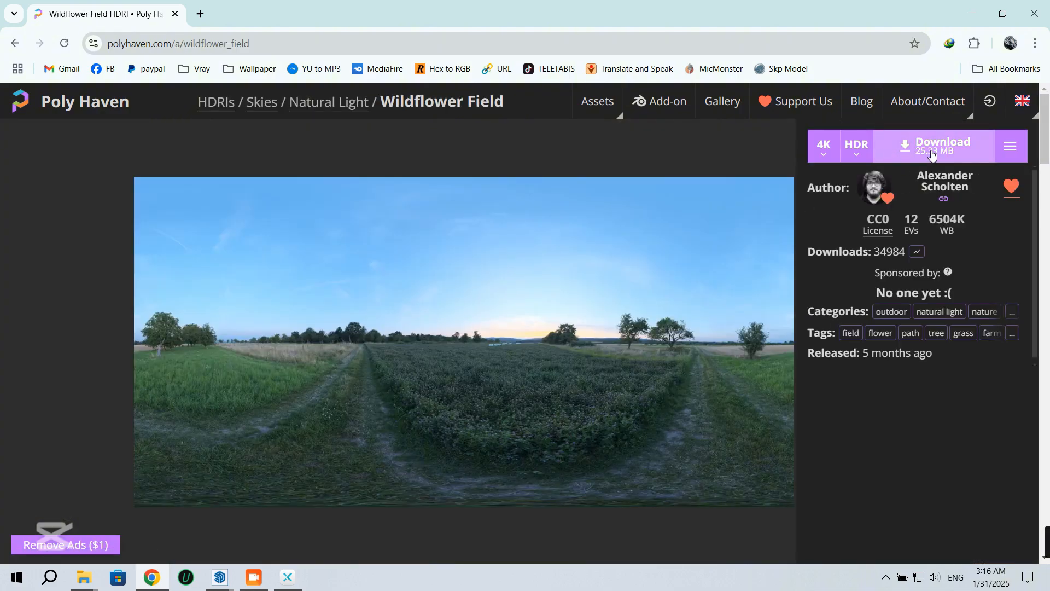
left_click(931, 148)
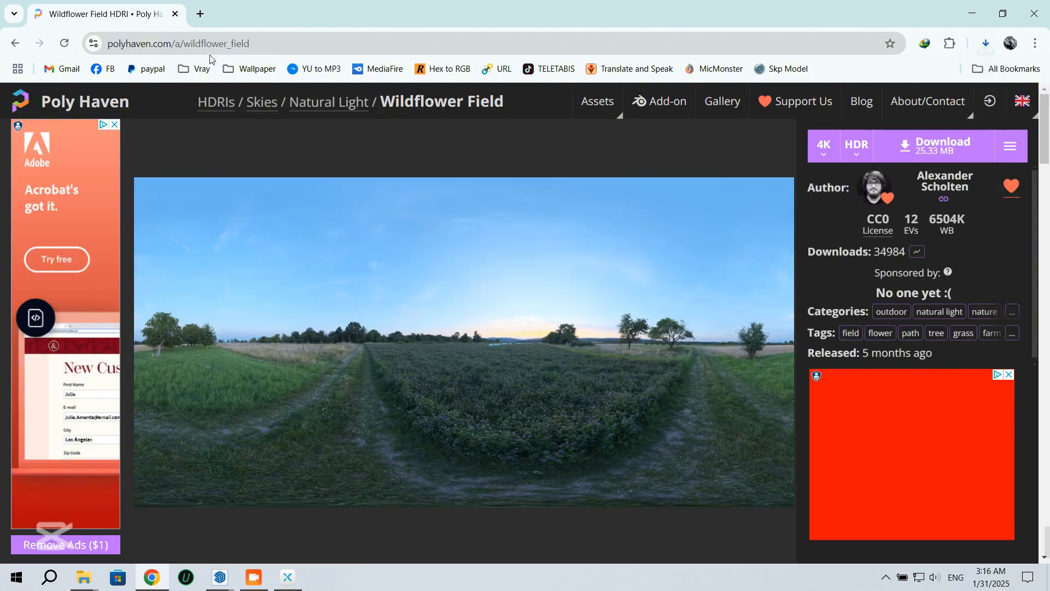
left_click(985, 44)
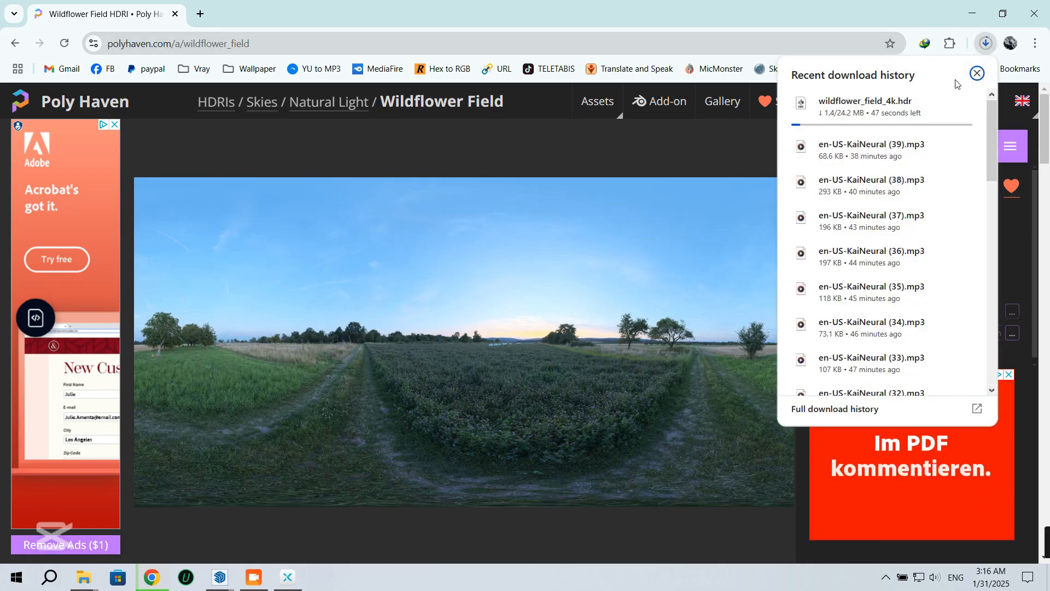
Switch to the V-Ray Frame Buffer and save the current render to the history
left_click(219, 577)
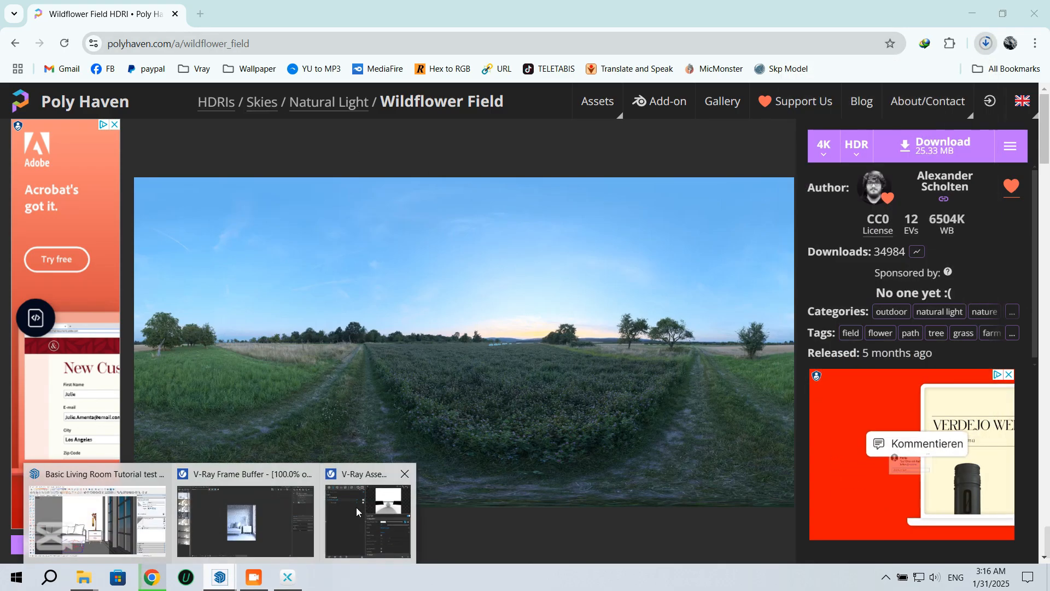
left_click(245, 508)
scroll(524, 294, "up", 2)
scroll(537, 287, "down", 2)
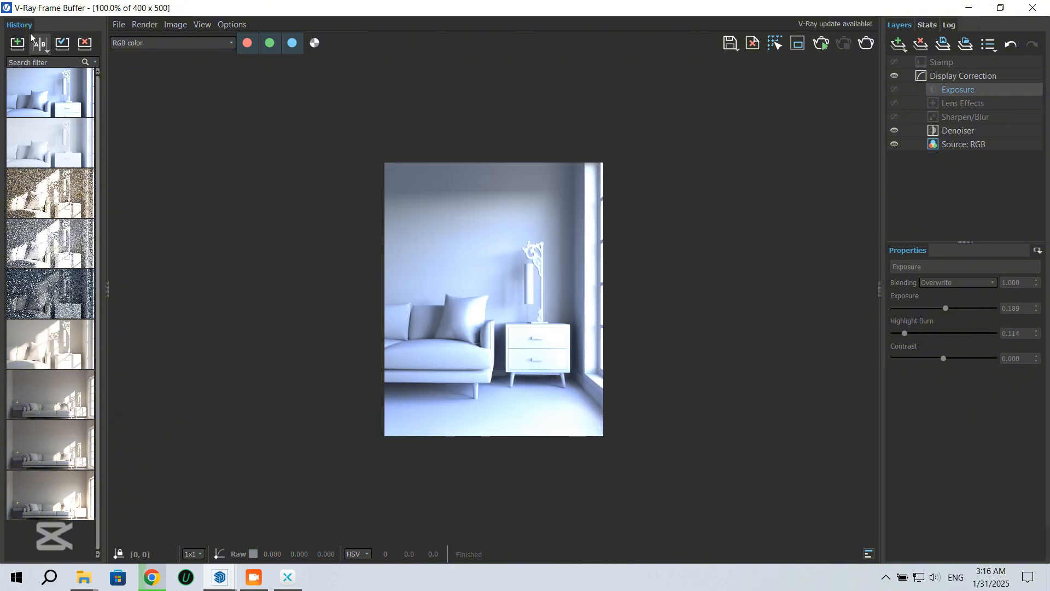
left_click(18, 43)
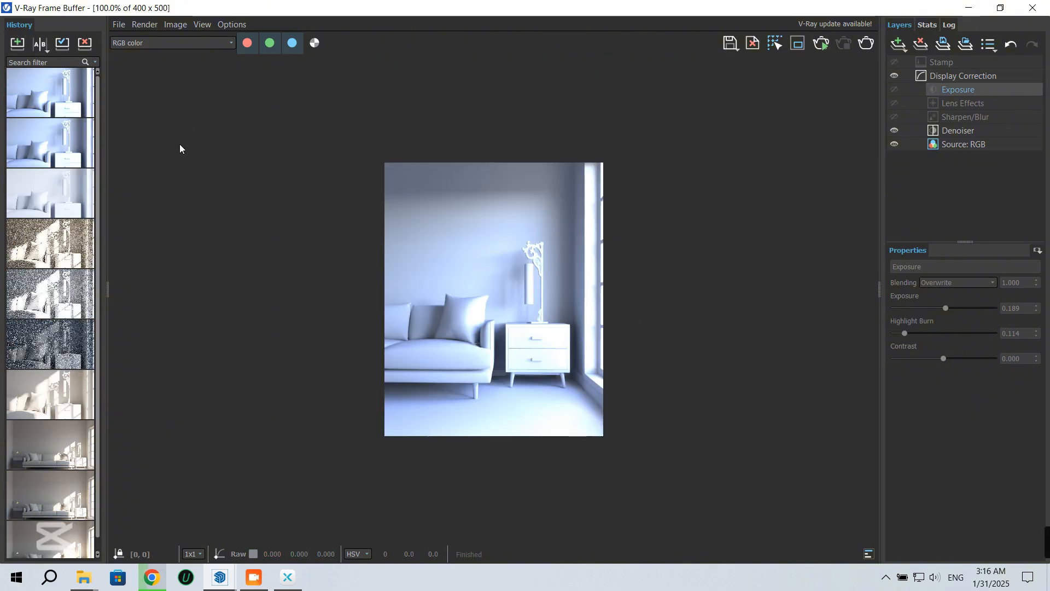
Turn on the Exposure layer and set its Highlight Burn to 1 and Exposure to 0
left_click(895, 90)
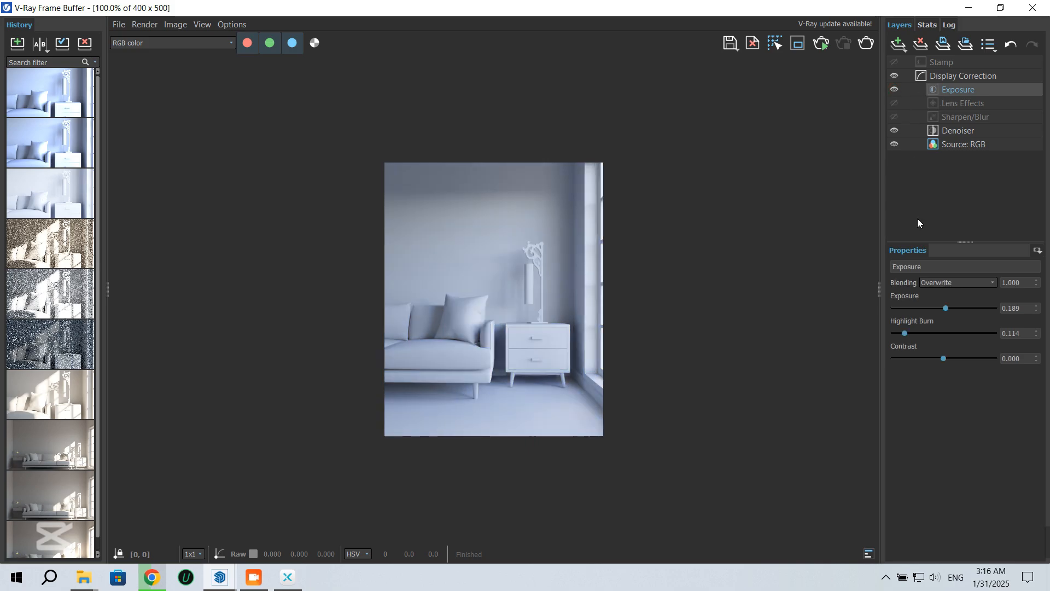
left_click(1003, 334)
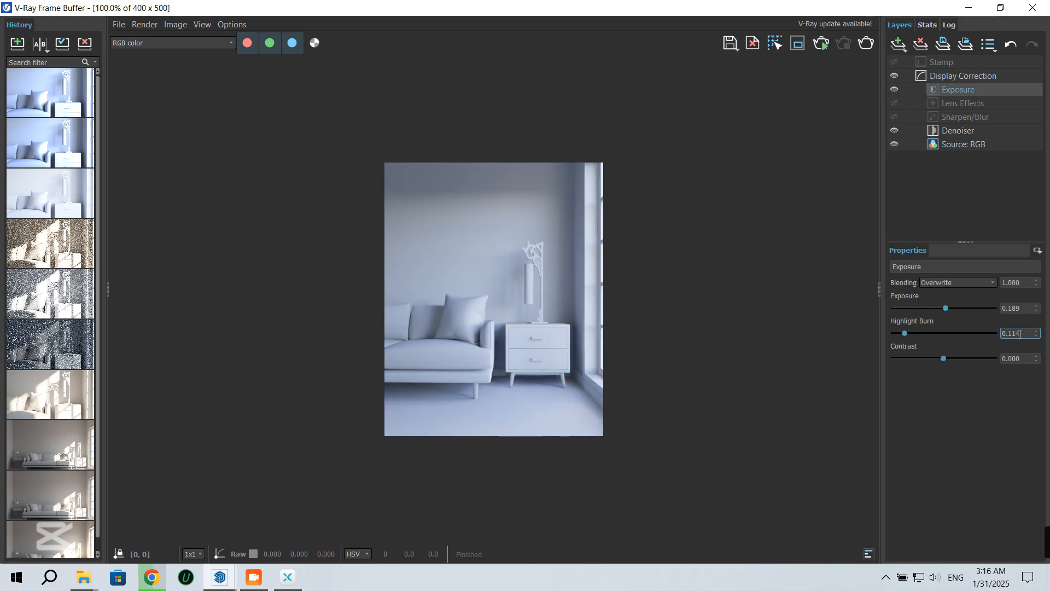
type("1")
key("Return")
left_click_drag(1022, 309, 940, 310)
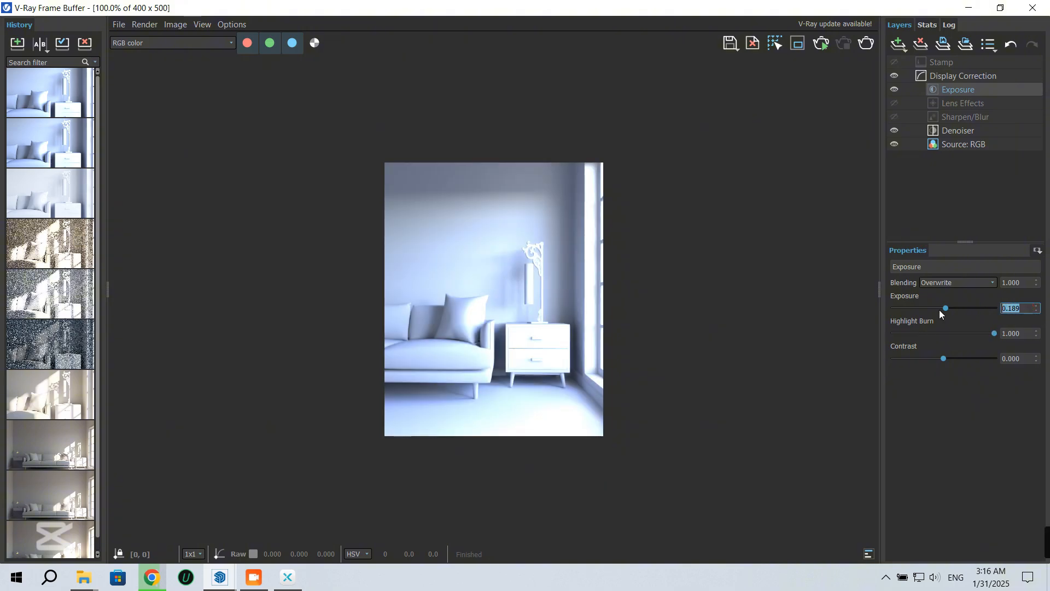
type("0")
key("Return")
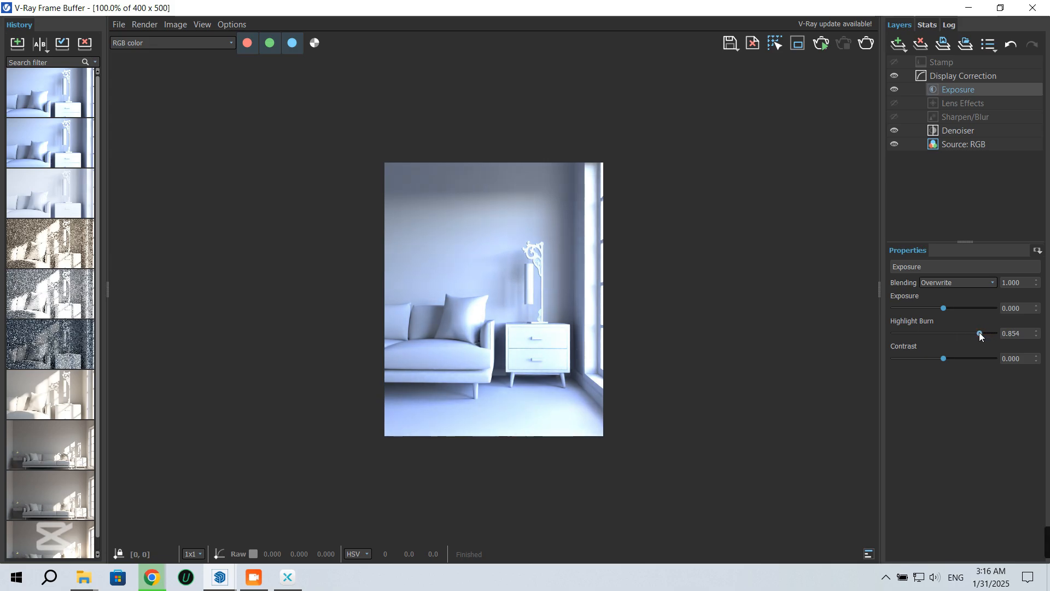
Adjust the Exposure layer to a Highlight Burn of about 0.411, Exposure of about 0.514 and Contrast of about -0.027
left_click_drag(980, 334, 934, 332)
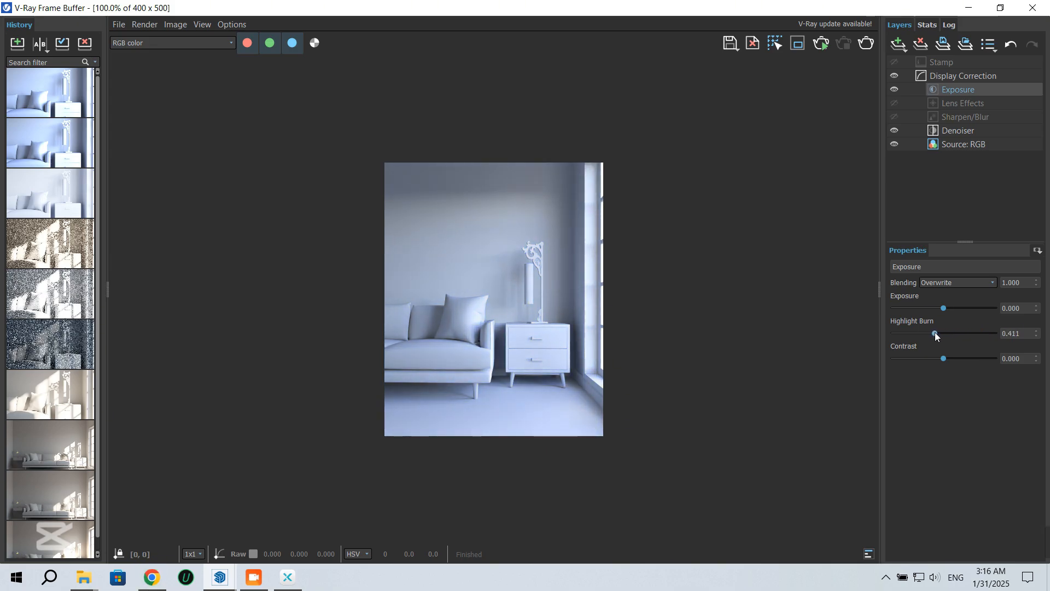
left_click(950, 308)
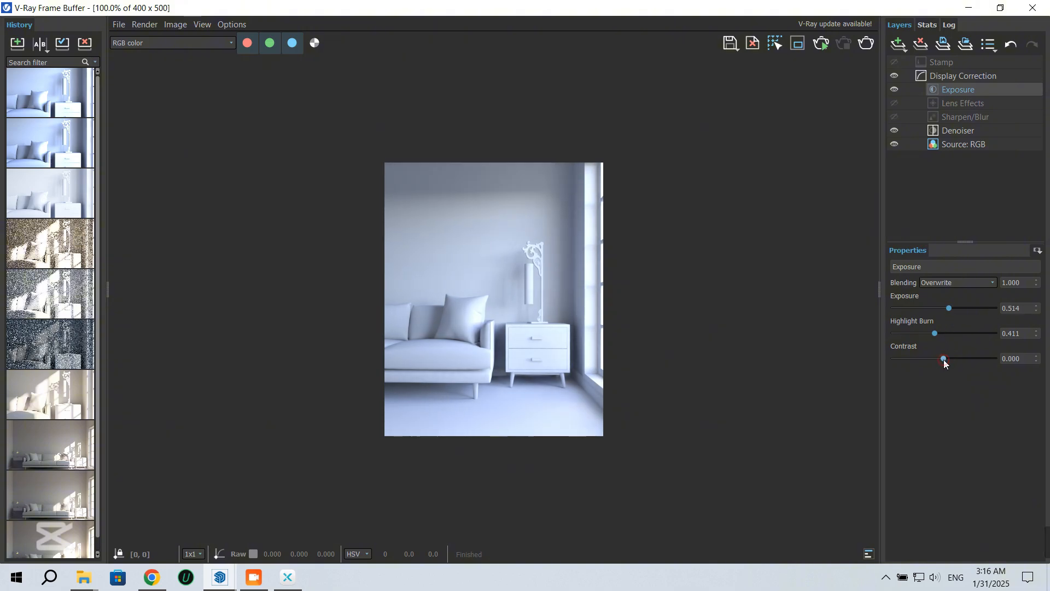
left_click_drag(943, 359, 942, 358)
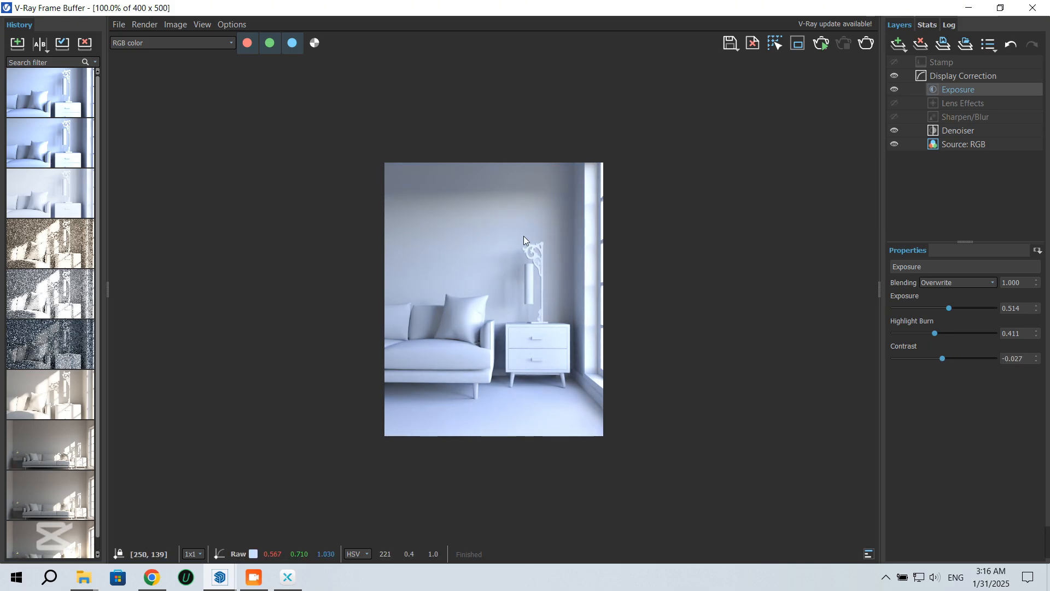
Save the corrected render to the history and compare it with the previous version in an A/B split, leaving the comparison switched off
left_click(17, 44)
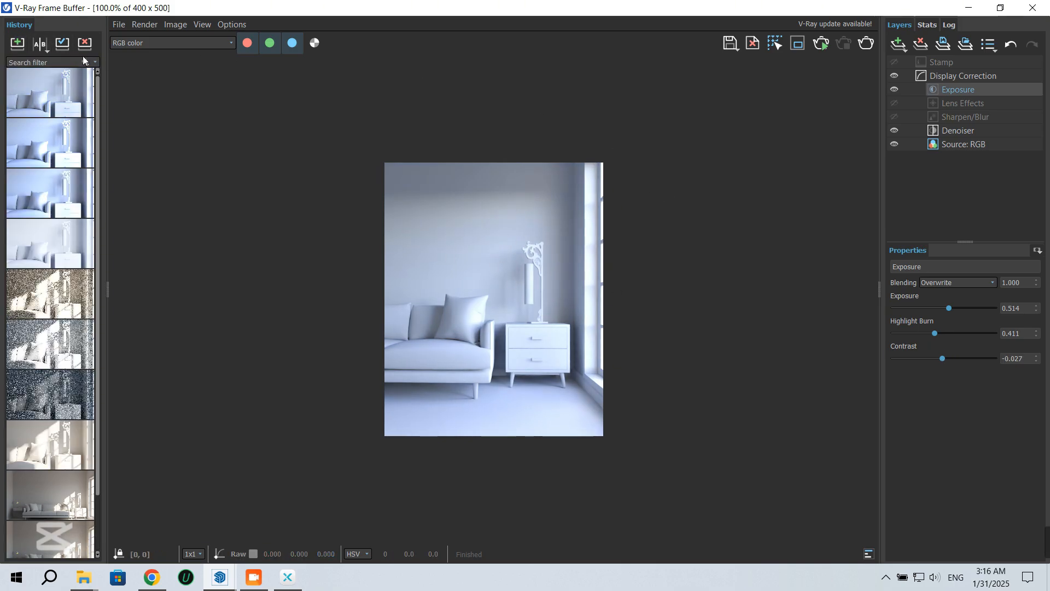
left_click(35, 47)
left_click_drag(495, 289, 835, 289)
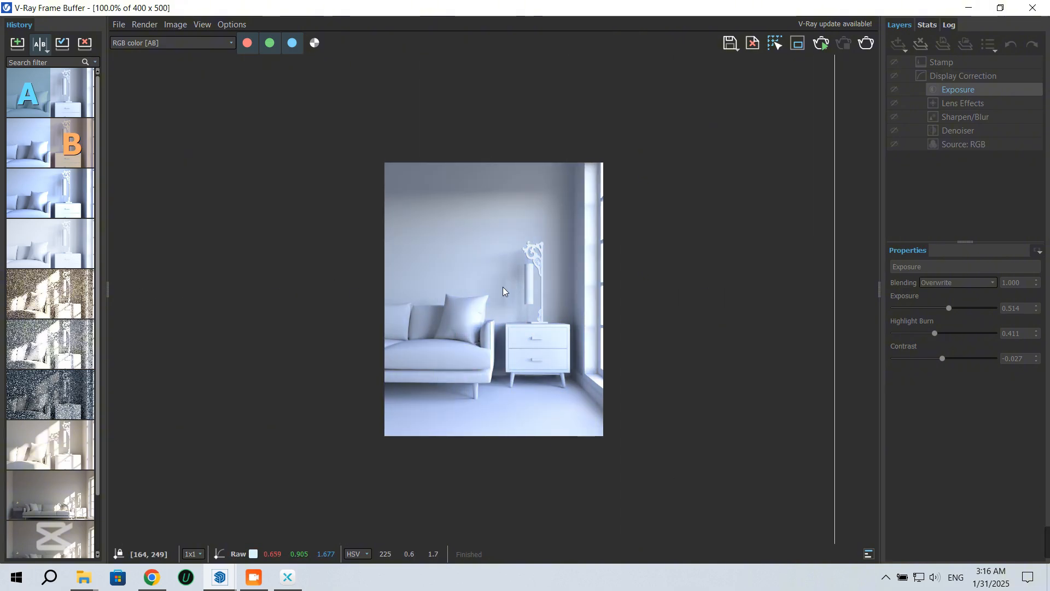
left_click(42, 46)
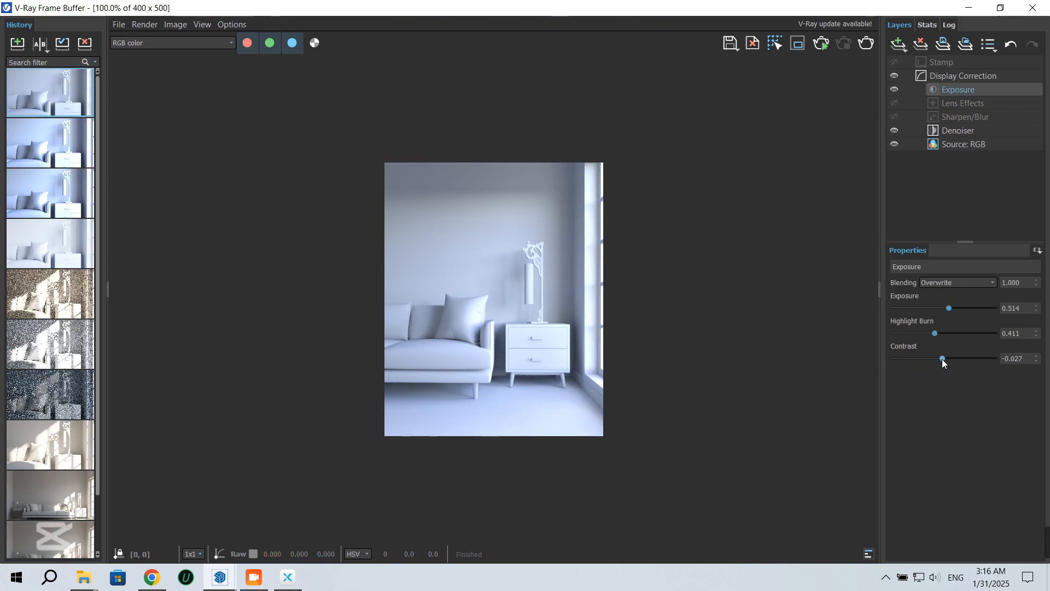
Set the Exposure layer's Contrast to about 0.005 and Exposure to about -0.243, and minimise the frame buffer
left_click_drag(937, 359, 936, 359)
left_click_drag(945, 309, 941, 308)
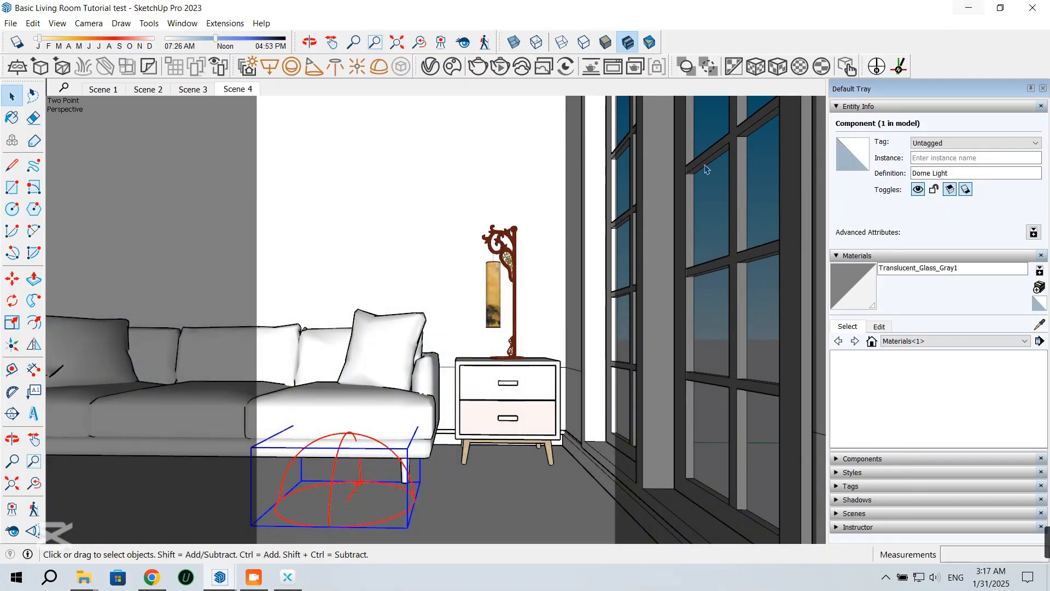
left_click(968, 7)
Switch to Chrome, copy the downloaded wildflower_field_4k HDR file to the desktop and move it into the PROJECT folder
left_click(151, 577)
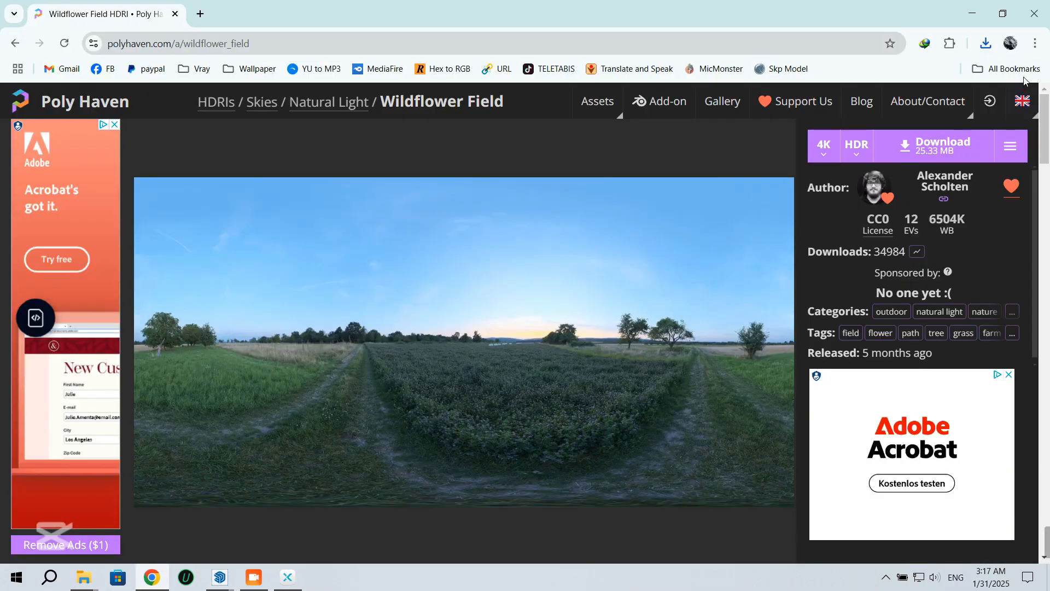
left_click(986, 43)
left_click(938, 103)
right_click(384, 461)
left_click(411, 371)
key("super+d")
key("ctrl+v")
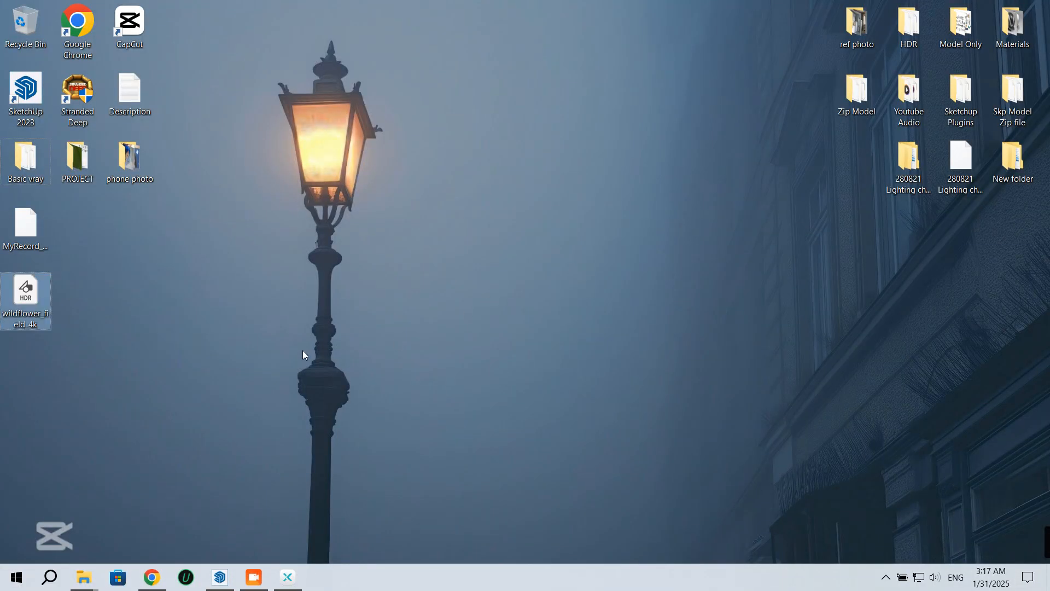
left_click_drag(32, 301, 80, 168)
Return to the V-Ray Asset Editor and check the bitmap in the Dome Light's Color/Texture HDR slot, ending on the light's parameters
left_click(288, 577)
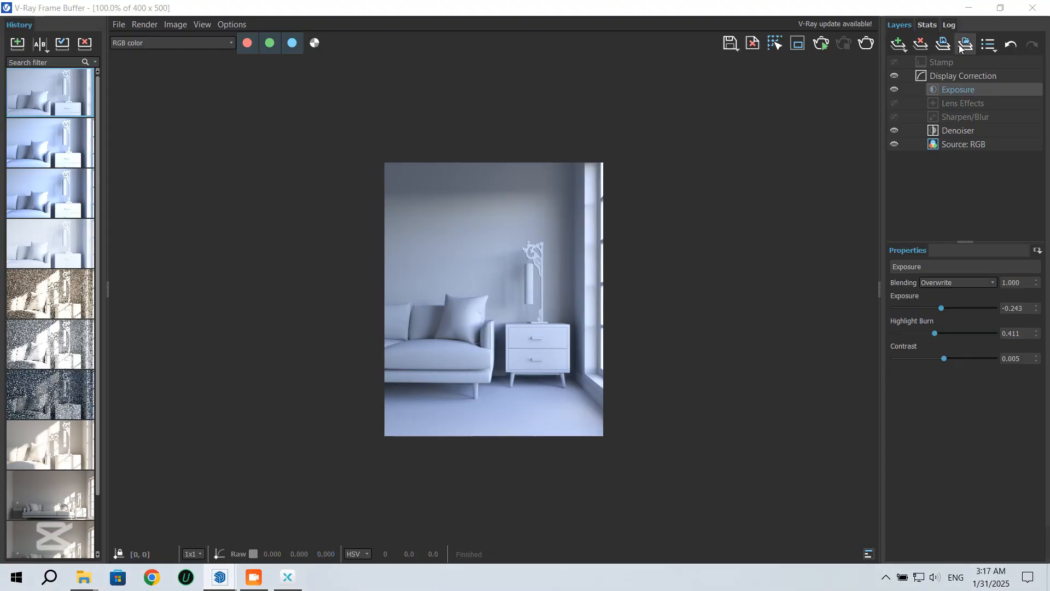
left_click(969, 9)
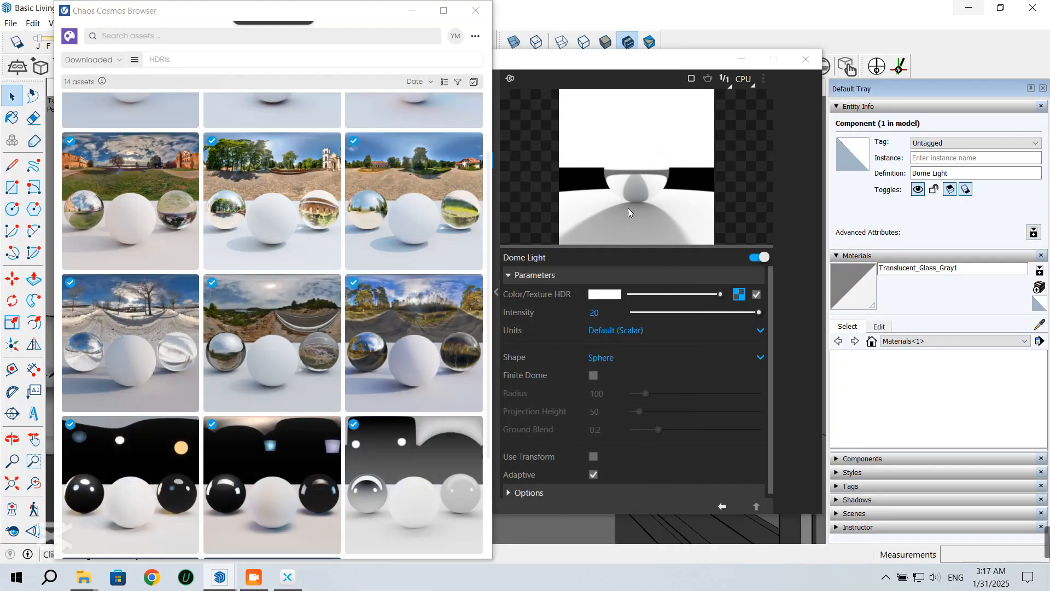
left_click(738, 296)
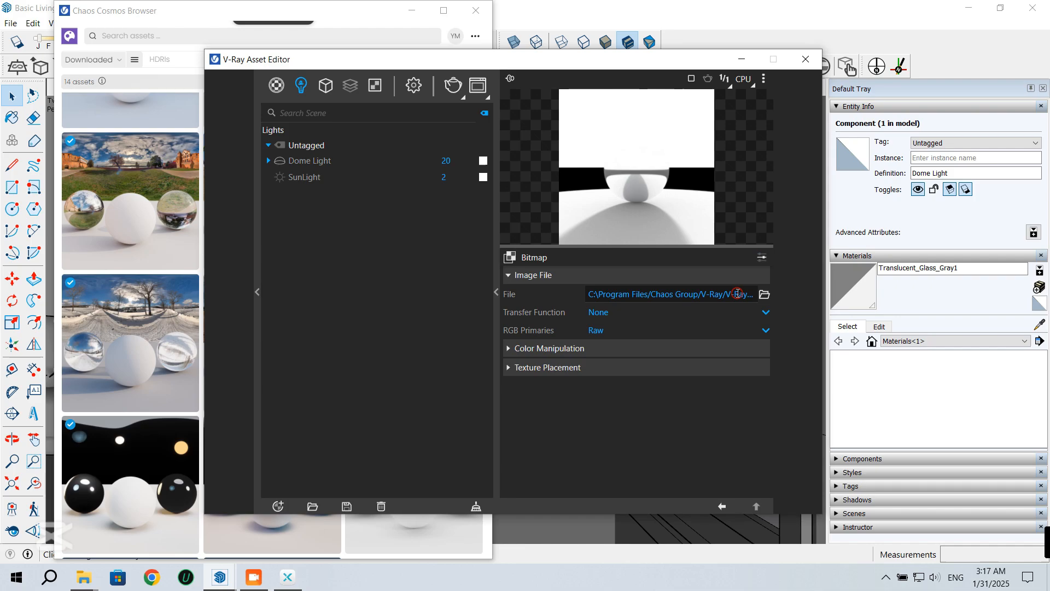
left_click(322, 161)
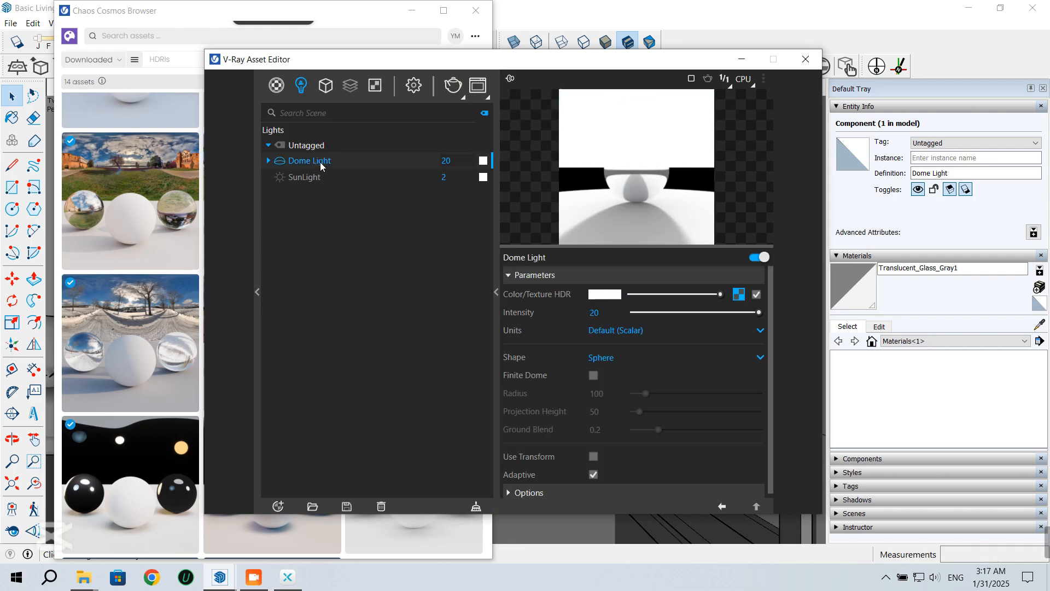
Load wildflower_field_4k from the Desktop's PROJECT folder as the bitmap for the Dome Light's Color/Texture HDR
left_click(739, 296)
left_click(764, 294)
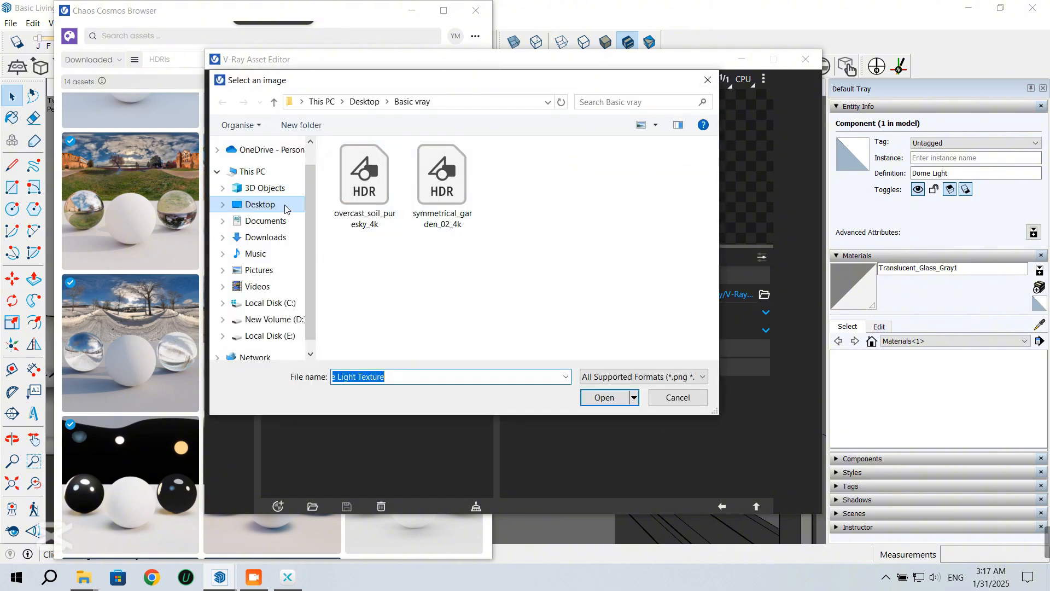
left_click(366, 103)
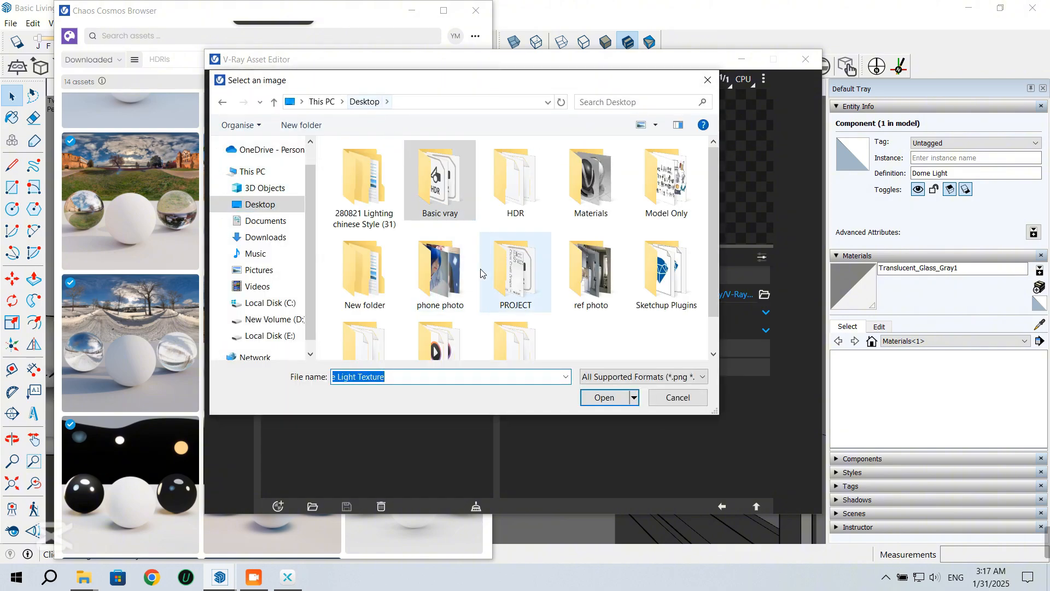
double_click(517, 282)
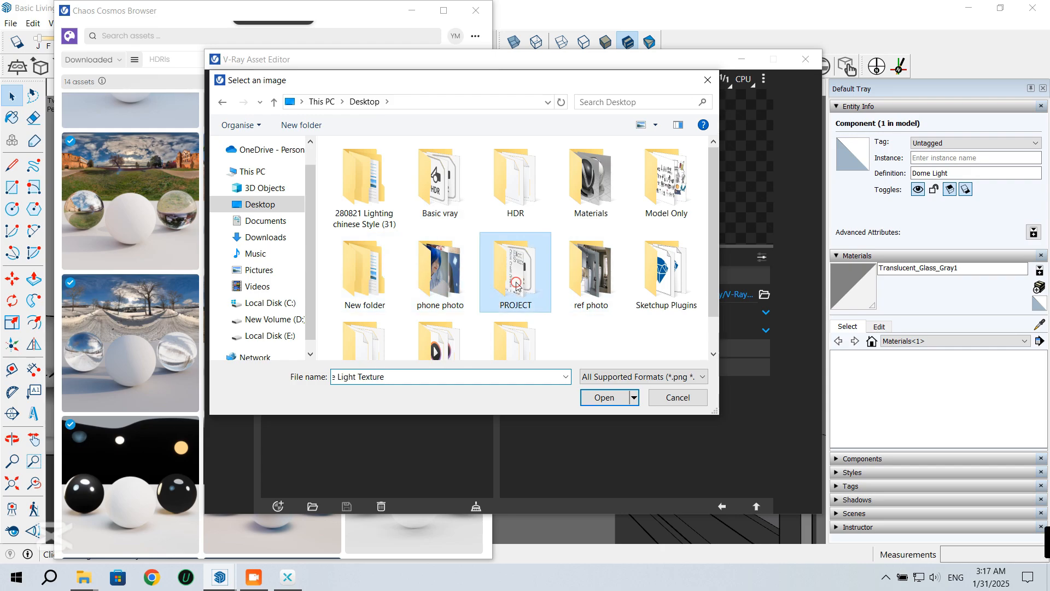
scroll(553, 277, "down", 5)
left_click(364, 303)
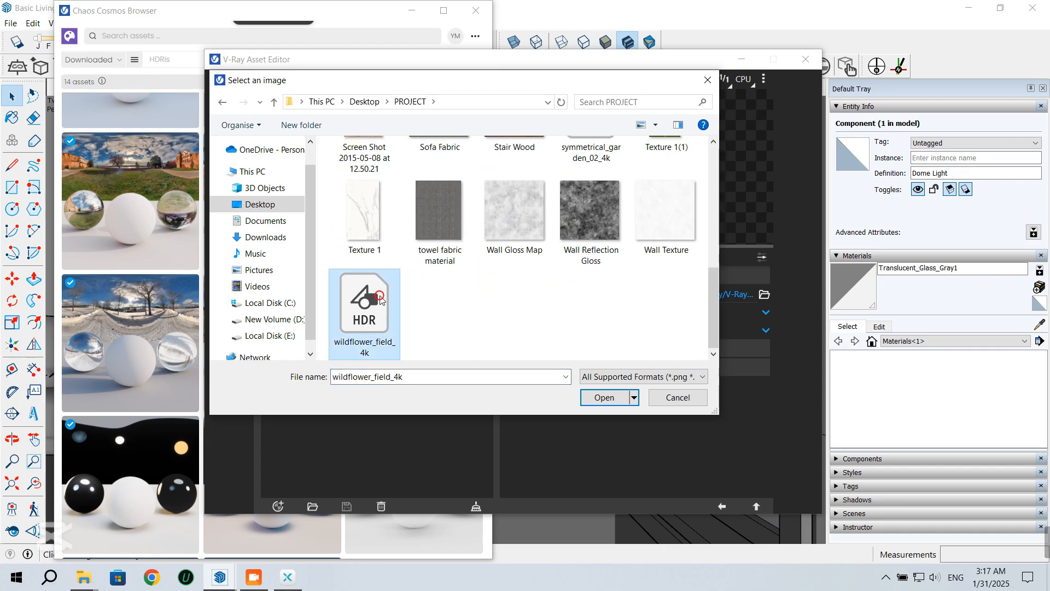
left_click(620, 398)
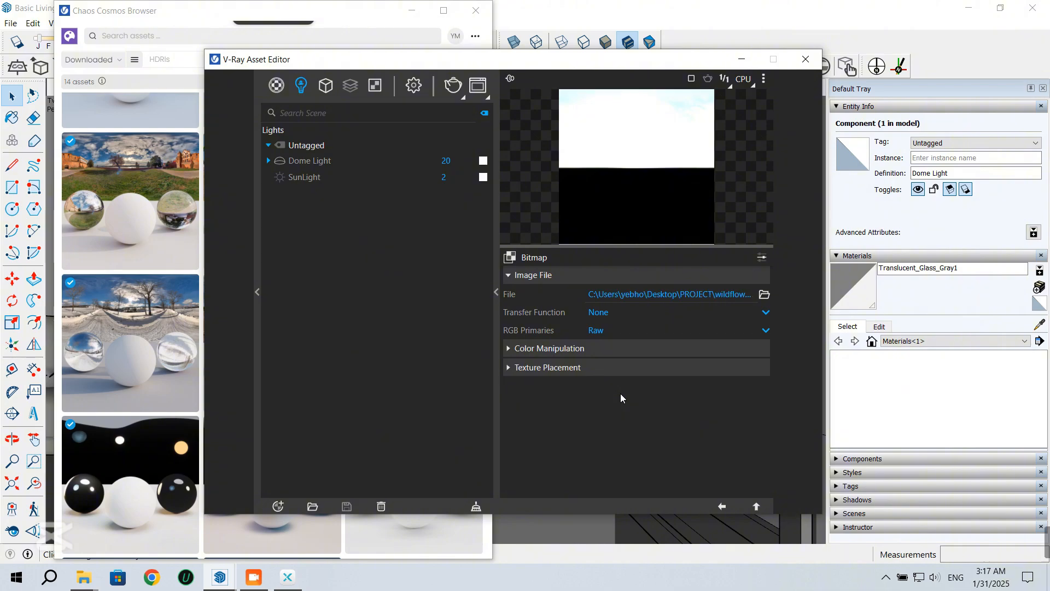
Set the HDR bitmap's Transfer Function to sRGB and RGB Primaries to sRGB Primaries, and return to the Dome Light's parameters
left_click(607, 313)
left_click(605, 346)
left_click(602, 332)
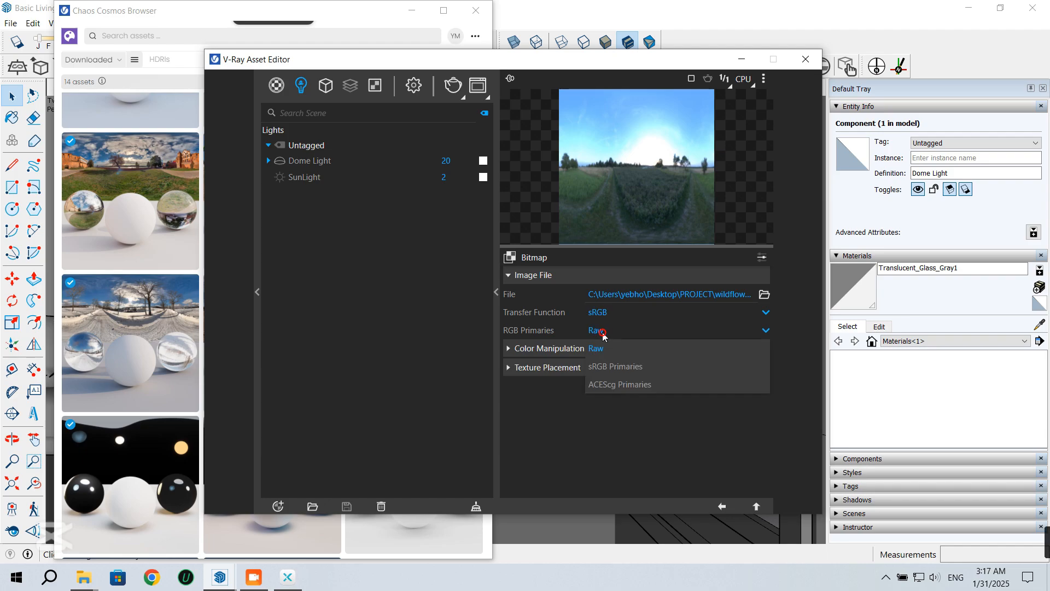
left_click(615, 367)
left_click(723, 506)
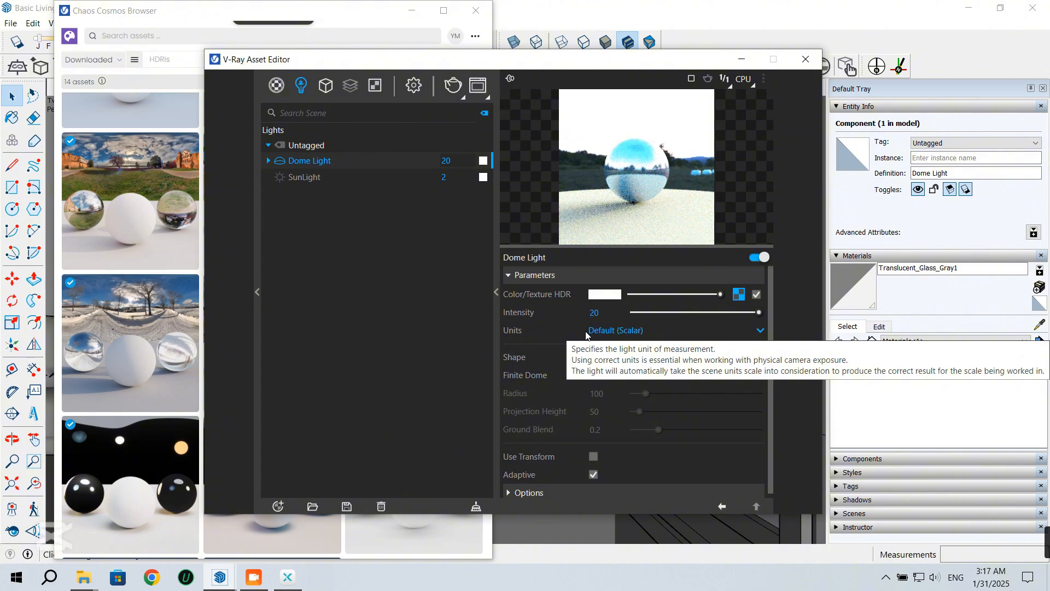
Set the Dome Light's intensity to 1 and close the Chaos Cosmos browser
double_click(617, 316)
type("1")
key("Return")
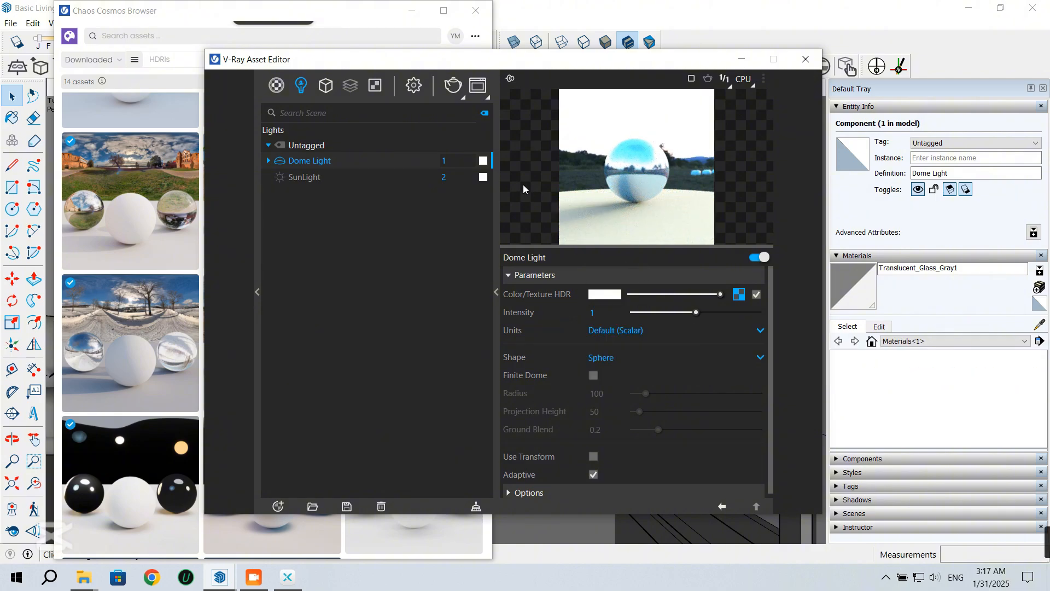
left_click(476, 10)
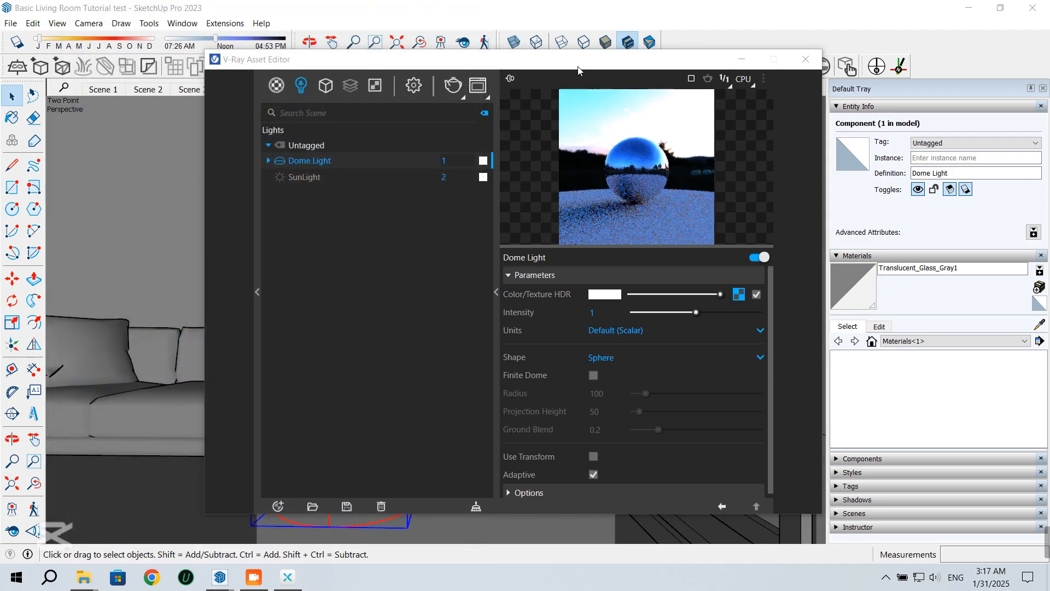
Render the scene in a maximised frame buffer, and minimise the frame buffer and Asset Editor to return to the model
mouse_move(578, 70)
left_mouse_down()
mouse_move(604, 68)
mouse_move(437, 69)
left_mouse_up()
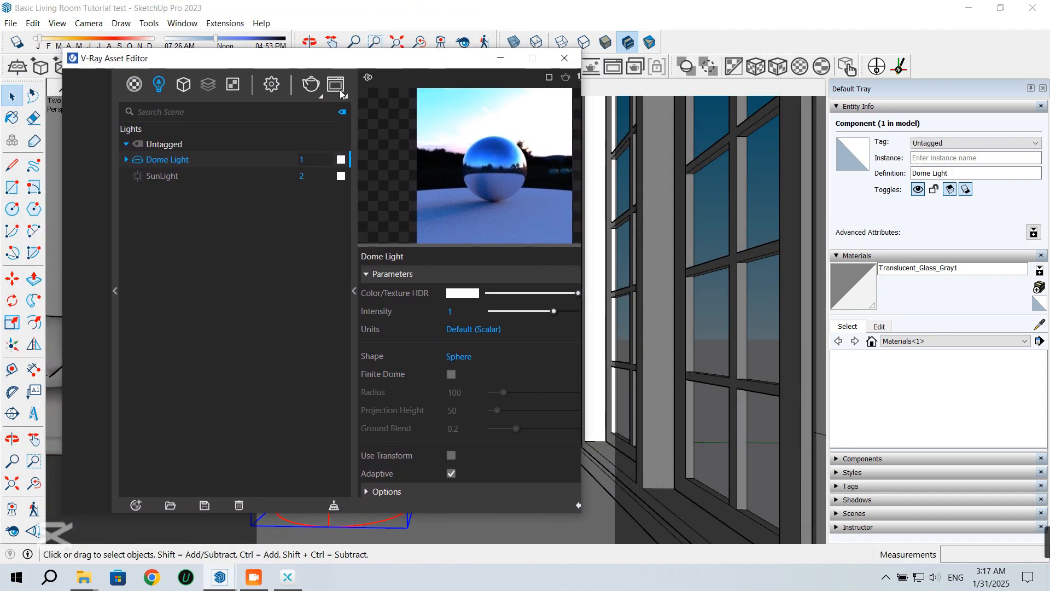
left_click(310, 86)
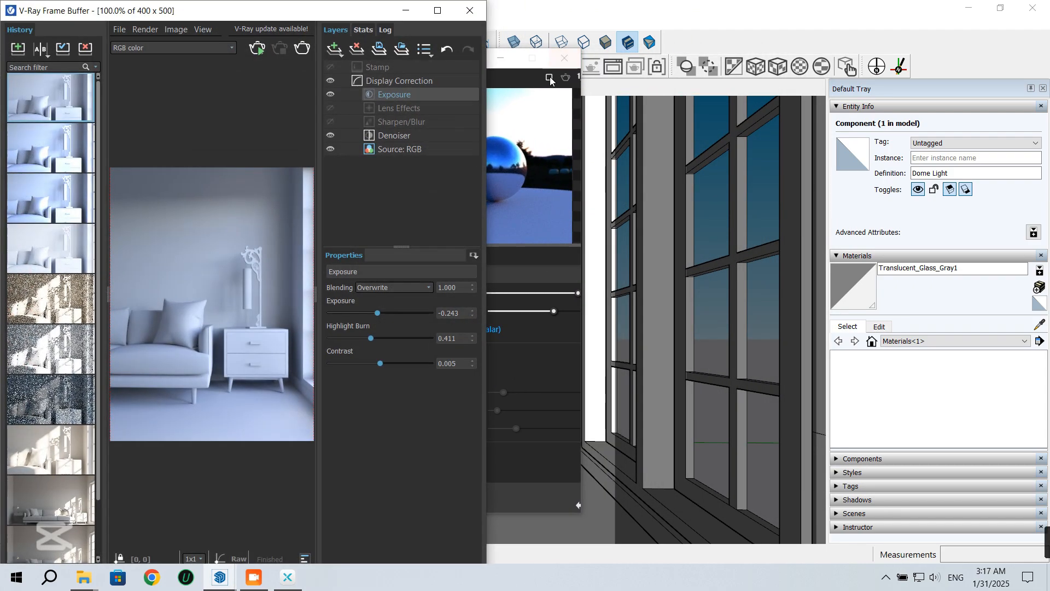
left_click(454, 8)
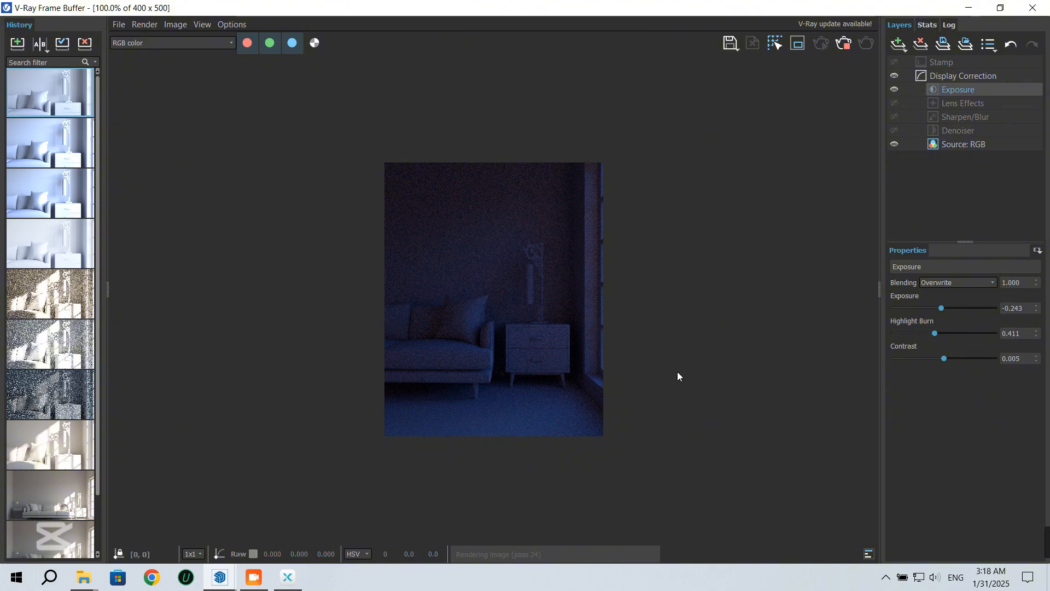
left_click(968, 8)
left_click(500, 58)
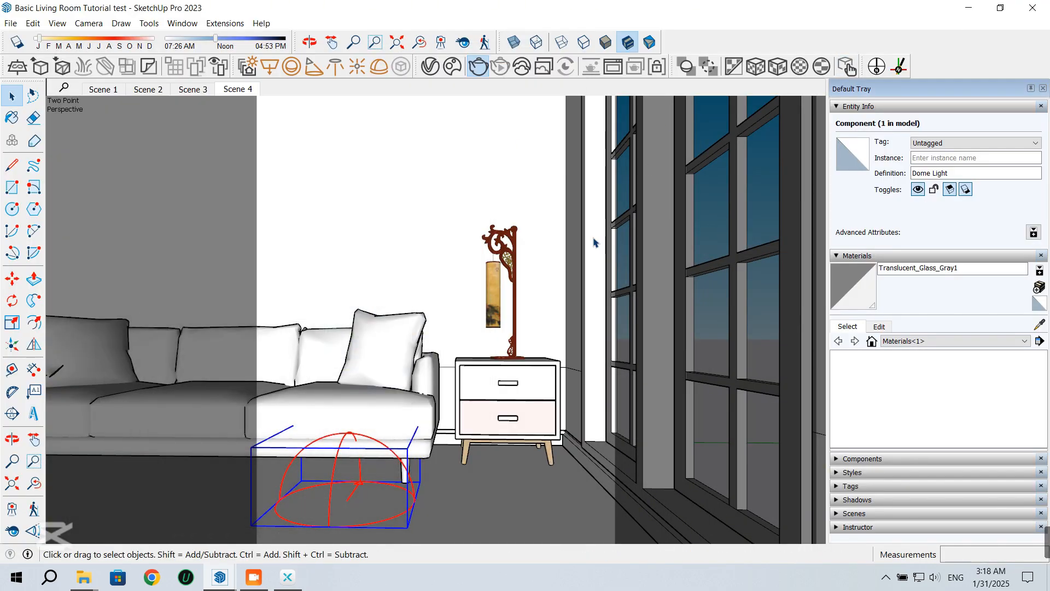
Place a V-Ray sphere light at the open top of the hanging lampshade on the bedside table, sized roughly to the shade's opening
middle_click_drag(465, 298, 514, 218)
scroll(470, 295, "up", 5)
scroll(525, 154, "up", 2)
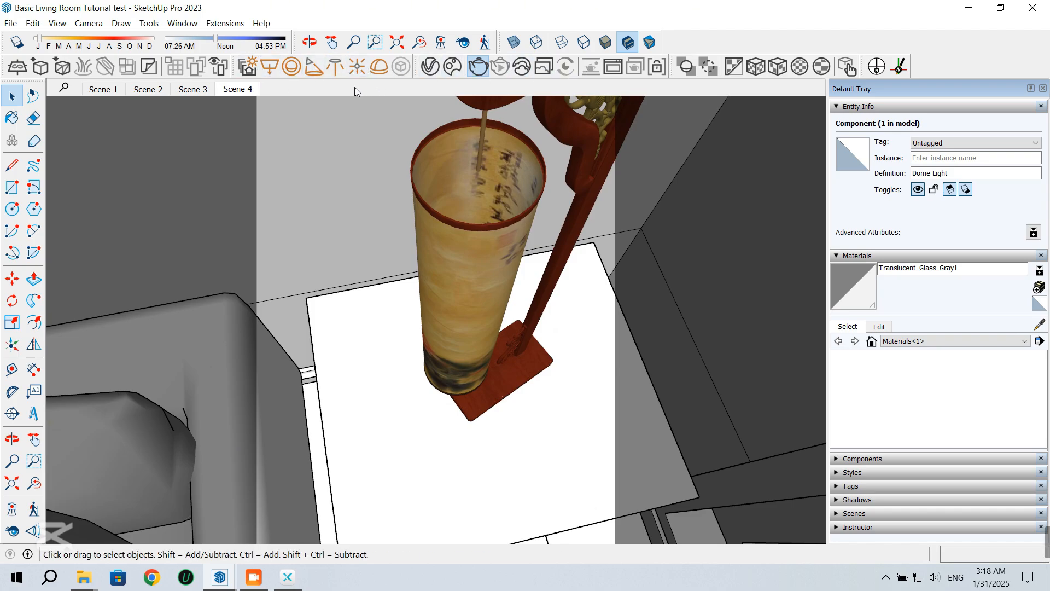
left_click(295, 69)
scroll(484, 172, "up", 3)
left_click(483, 176)
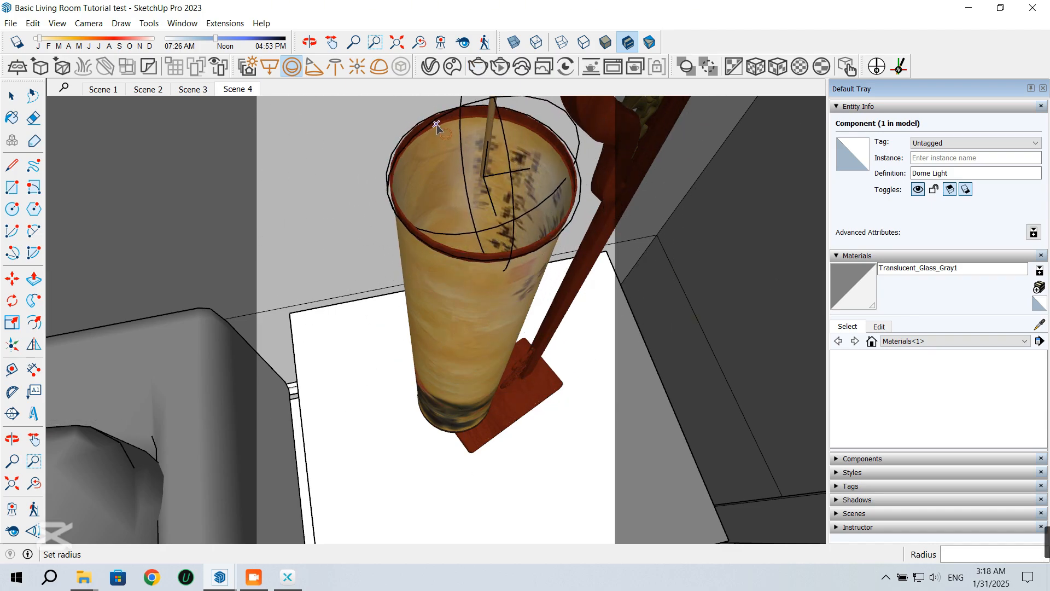
left_click(435, 132)
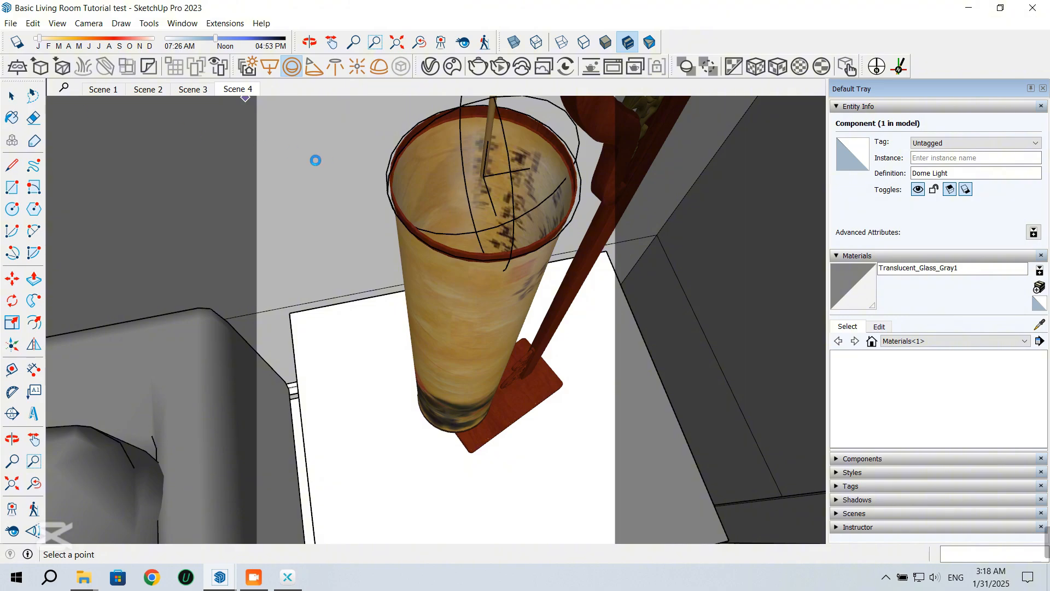
key("space")
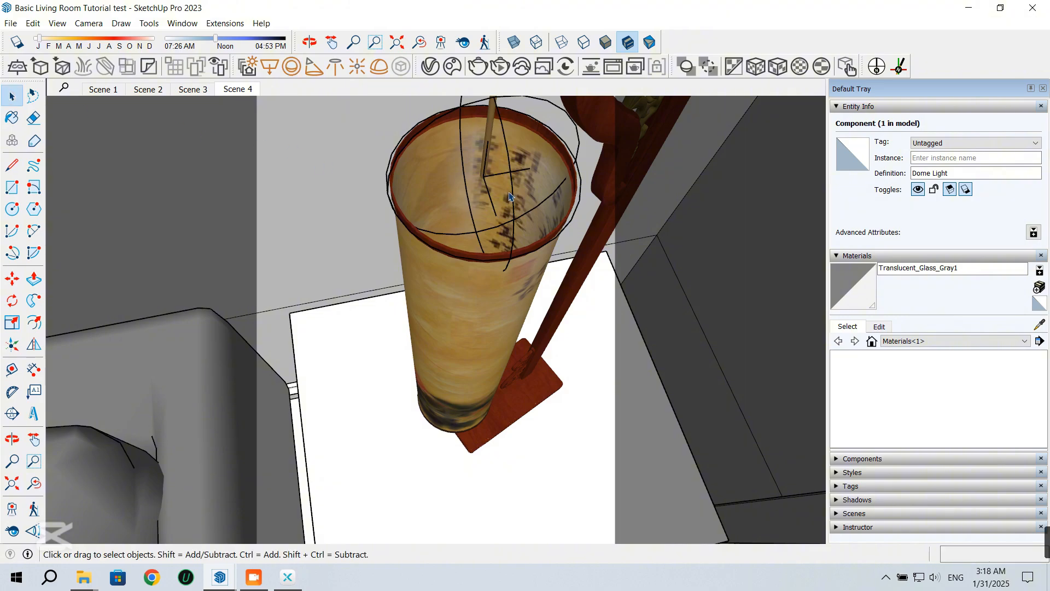
Set the sphere light's size to 2 in the Asset Editor and minimise the editor
left_click(512, 176)
left_click(430, 67)
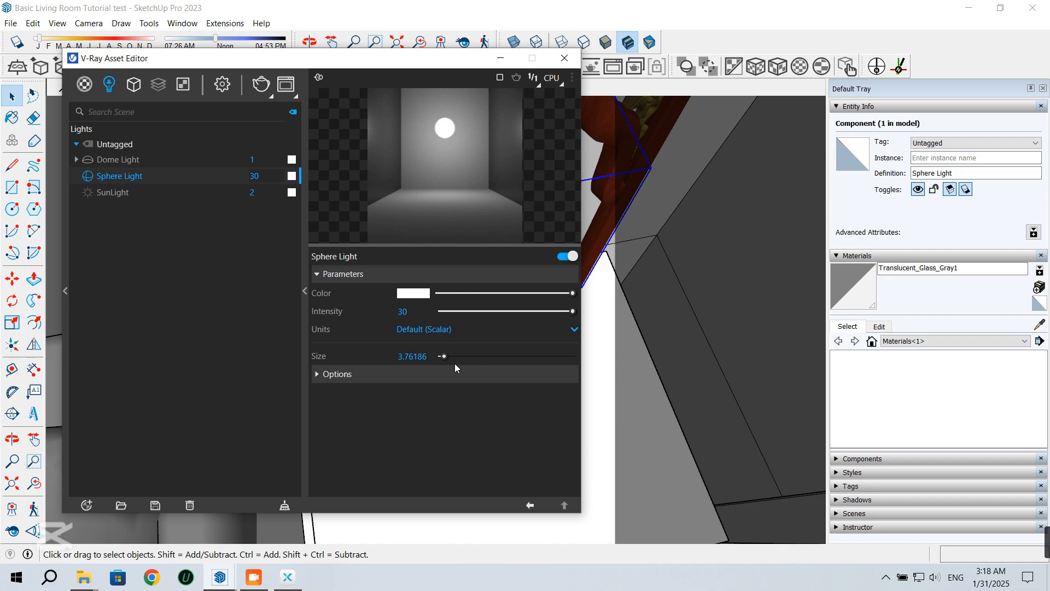
left_click_drag(438, 58, 471, 169)
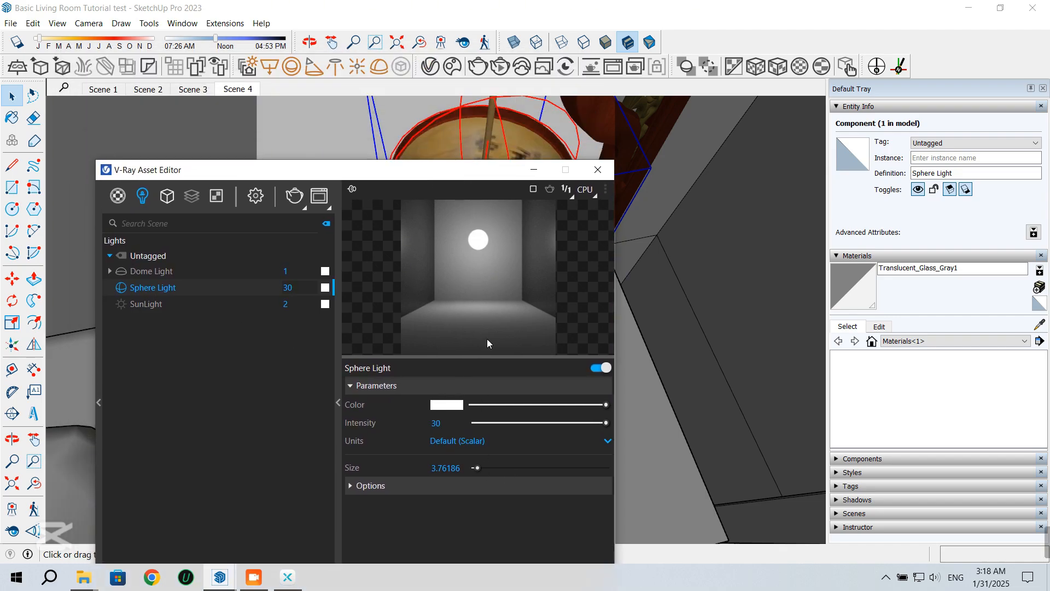
left_click_drag(477, 469, 475, 469)
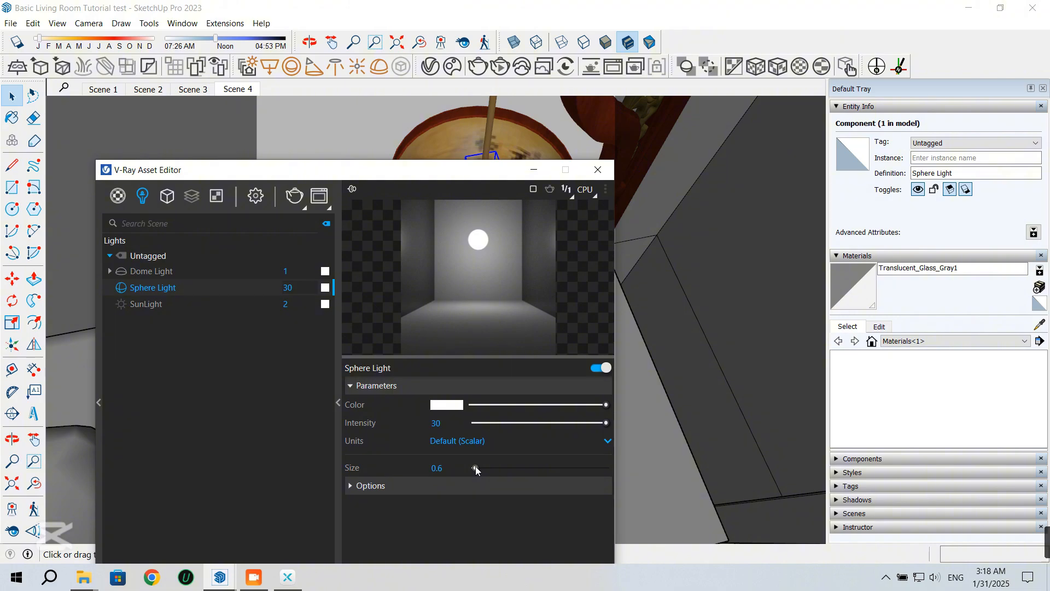
left_click(436, 467)
type("2")
key("Return")
left_click(534, 170)
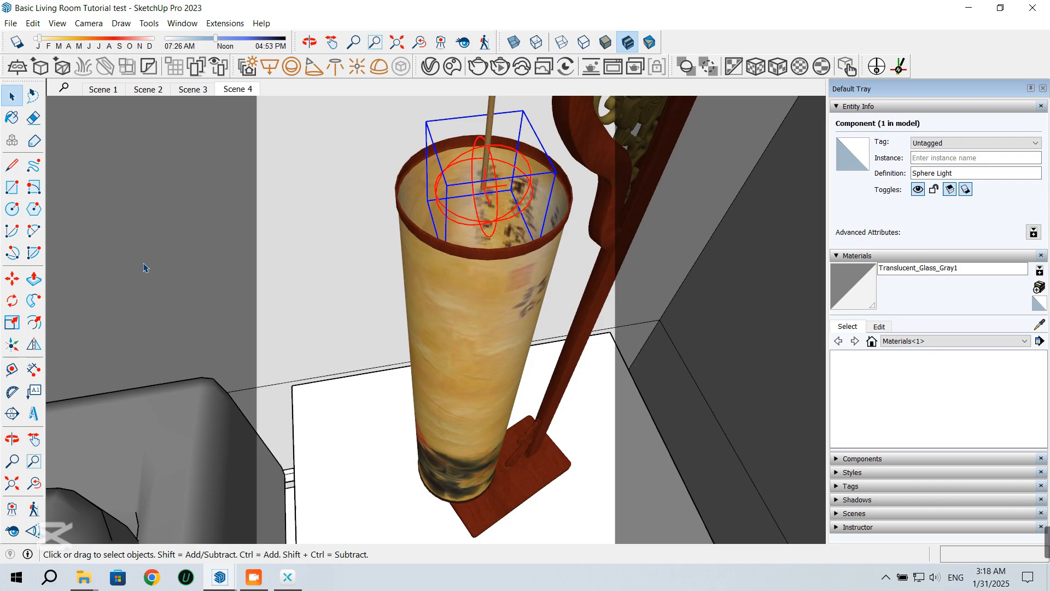
Move the sphere light straight down so it sits inside the hanging lampshade
left_click(13, 279)
middle_click_drag(295, 346, 299, 169)
scroll(354, 321, "down", 4)
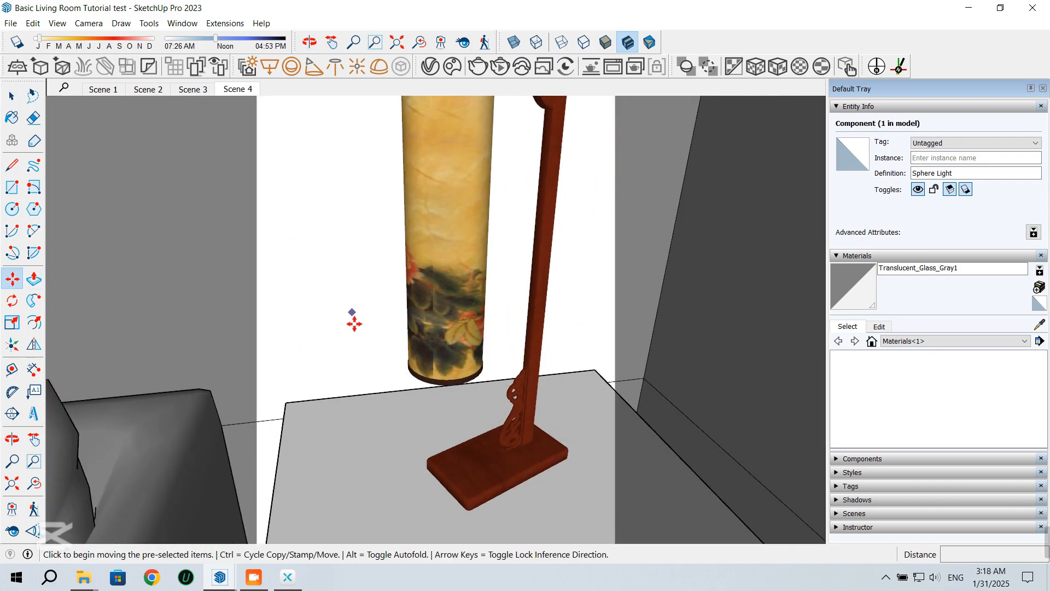
middle_click_drag(387, 327, 387, 252)
left_click(326, 181)
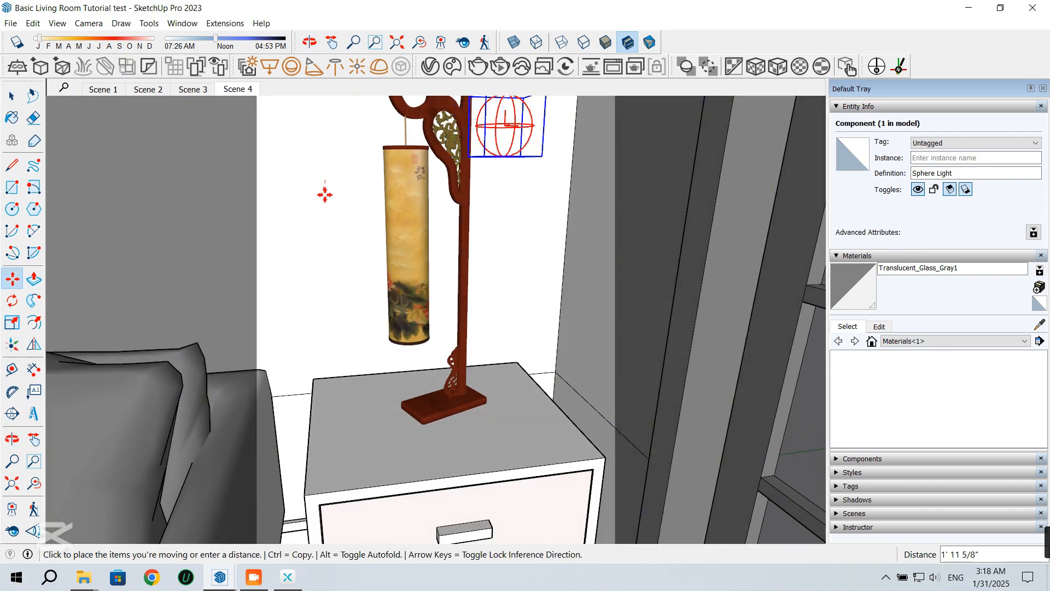
left_click(331, 251)
middle_click_drag(330, 251, 375, 272)
left_click(12, 101)
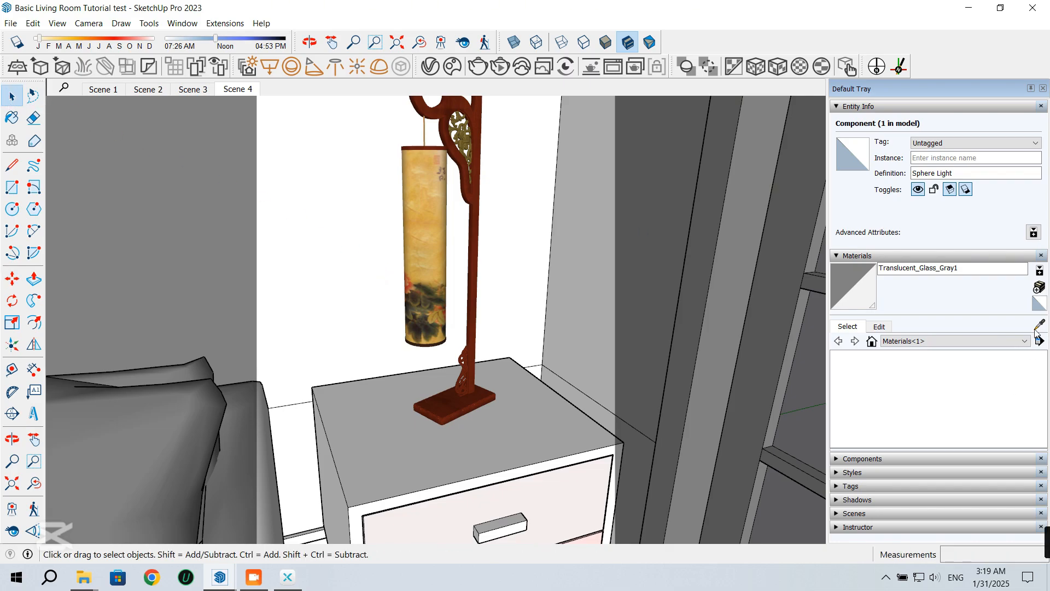
Sample the lampshade's wire_153228214 material, show it in the V-Ray Asset Editor and turn off Can be Overridden
left_click(1039, 325)
left_click(436, 231)
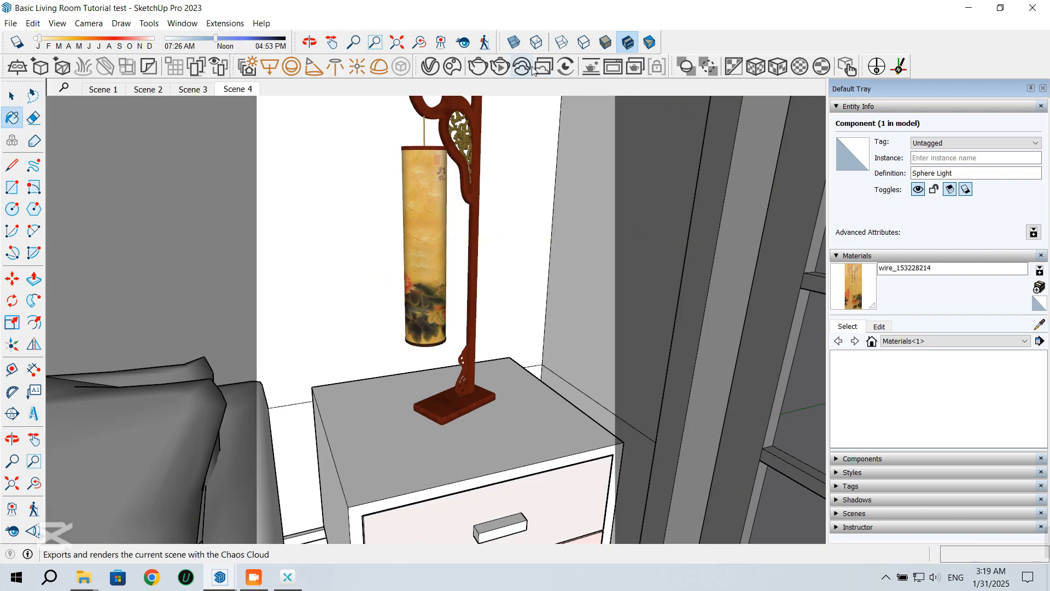
left_click(429, 65)
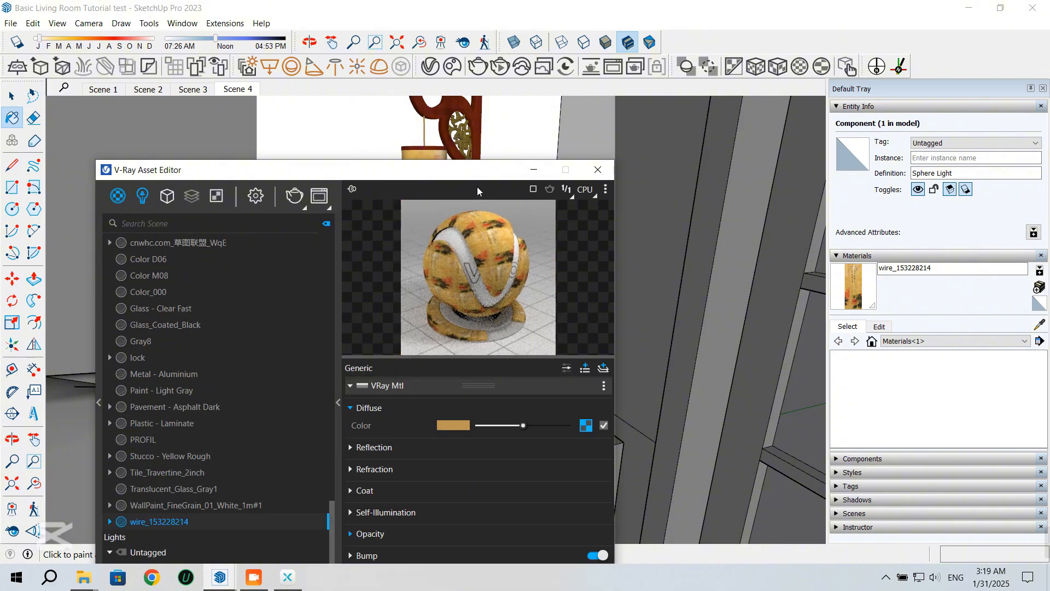
left_click_drag(477, 170, 617, 65)
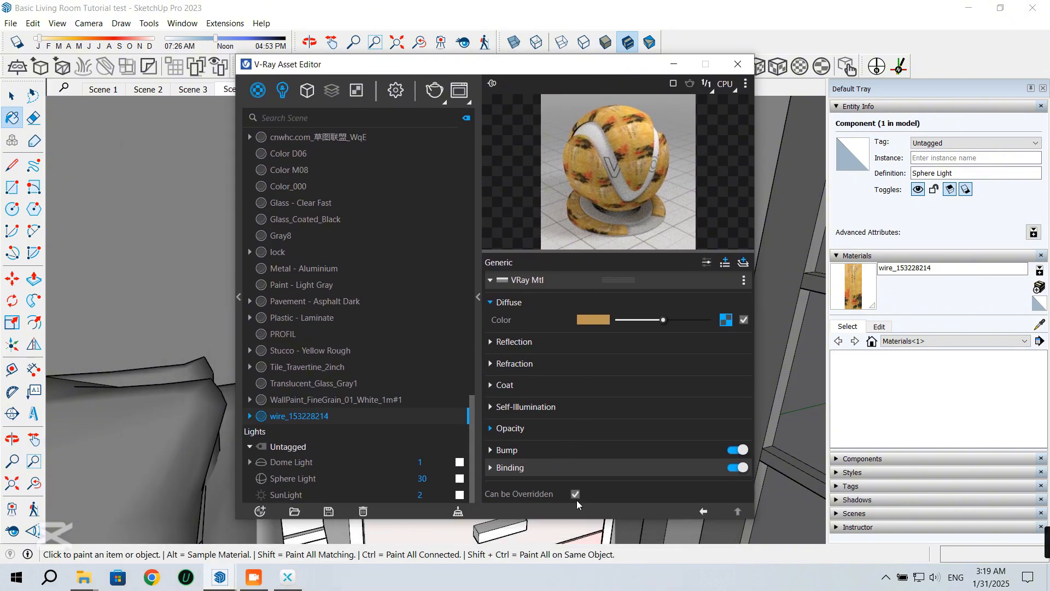
Try lowering the lampshade material's opacity and look through the layers that can be added to it
left_click(522, 429)
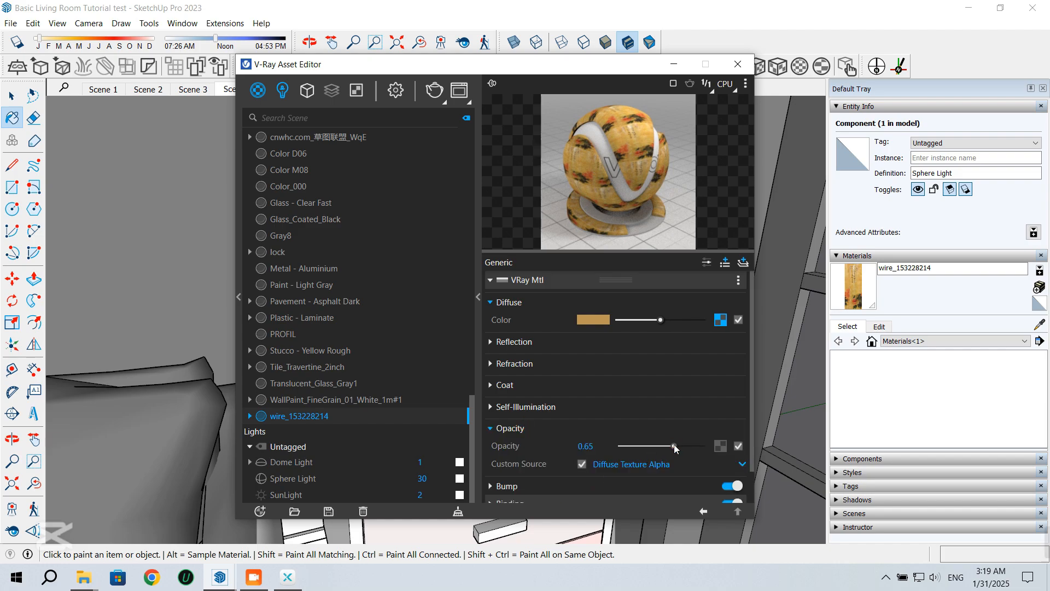
left_click_drag(670, 445, 645, 443)
left_click(739, 280)
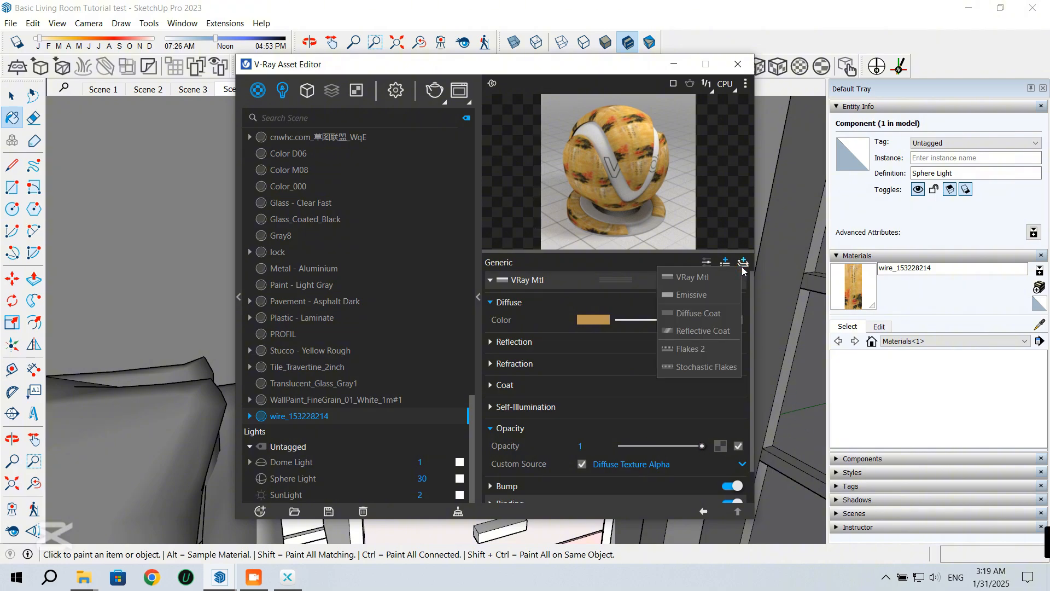
left_click(708, 291)
Add a Translucency attribute to the lampshade material
left_click(725, 262)
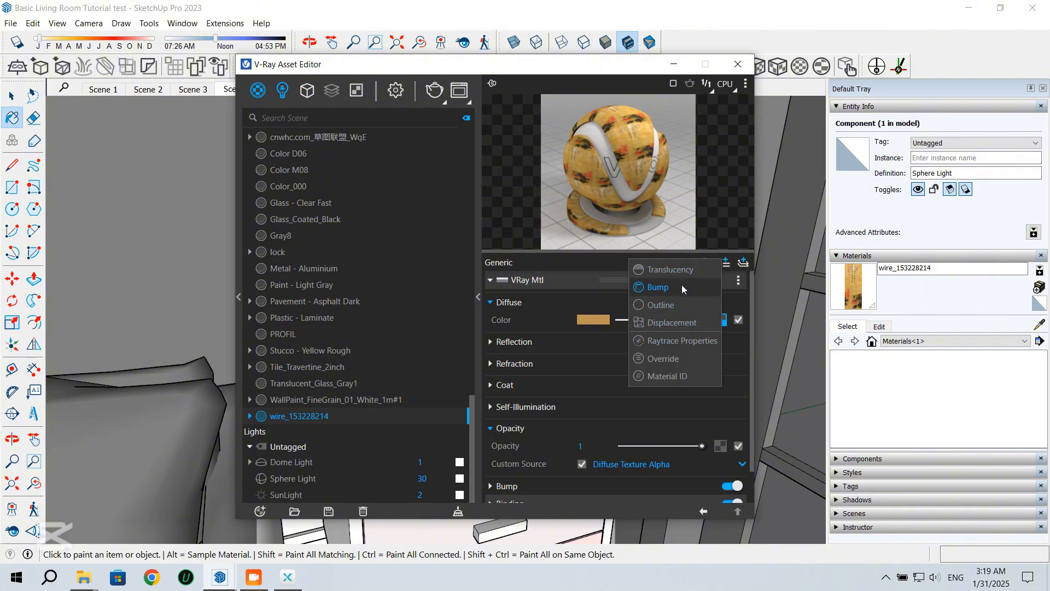
left_click(682, 289)
scroll(618, 406, "down", 2)
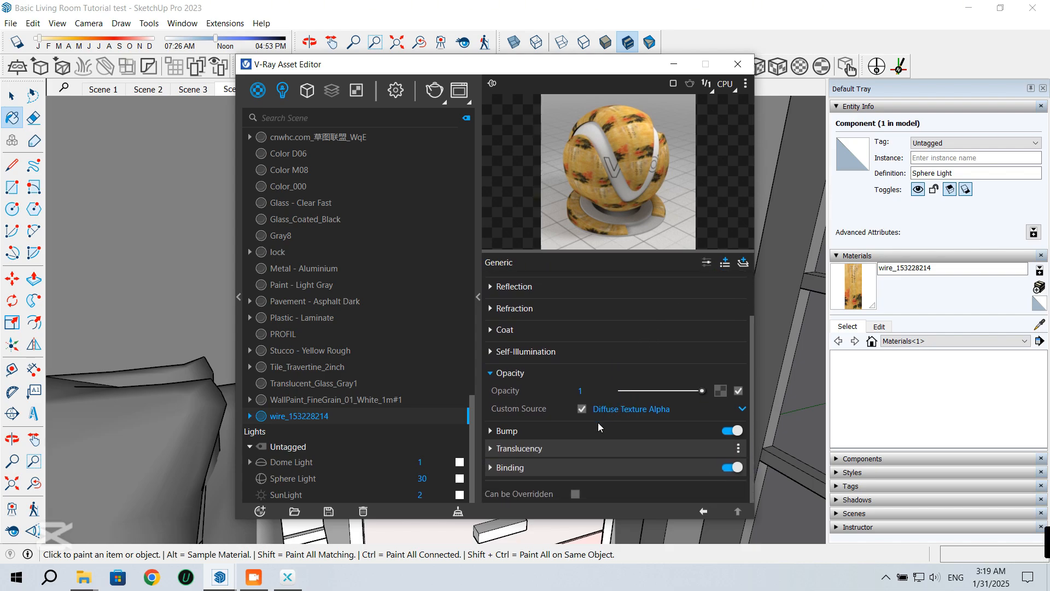
scroll(567, 414, "up", 2)
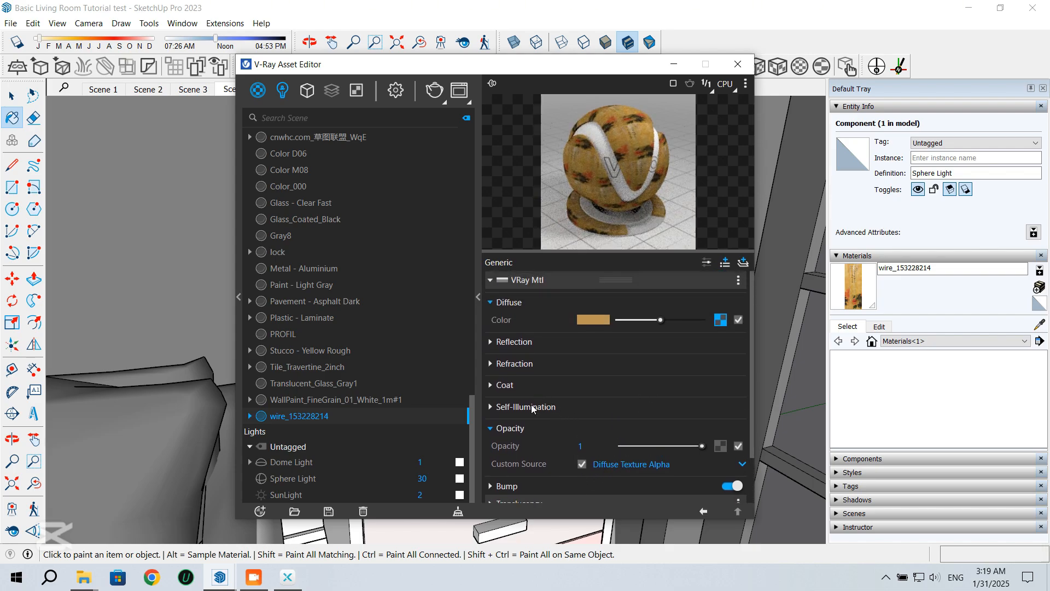
Expand the lampshade material's Reflection and Refraction settings and check the Translucency type options under Refraction
left_click(517, 342)
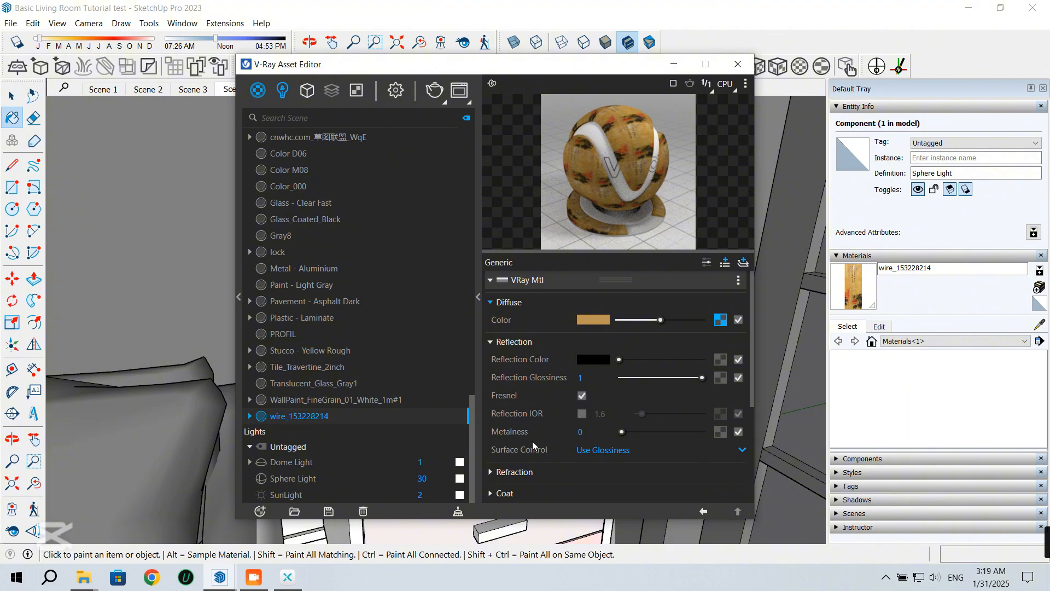
scroll(531, 432, "down", 2)
left_click(528, 405)
scroll(527, 402, "down", 5)
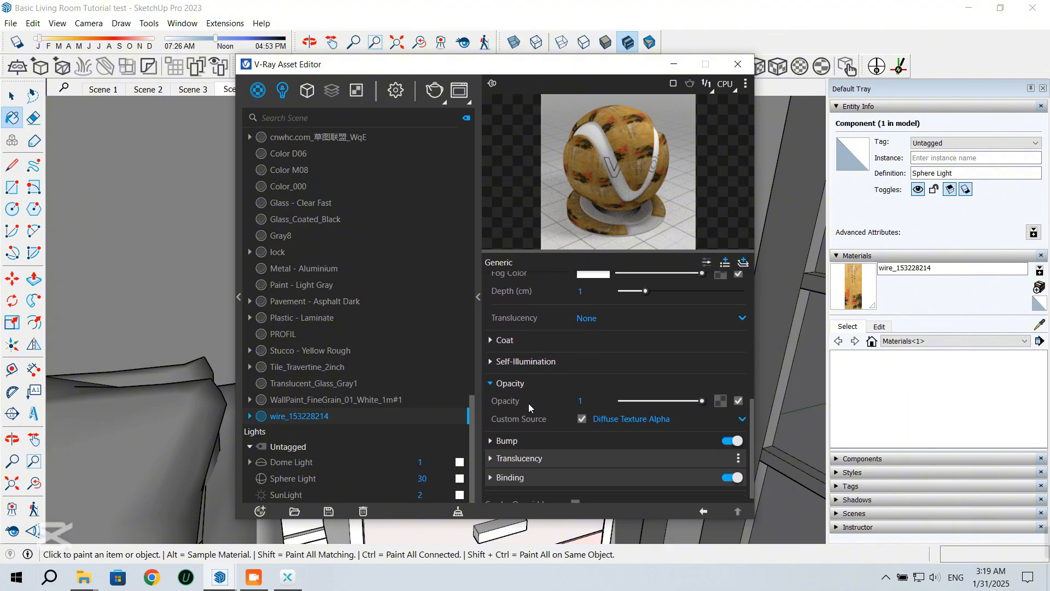
scroll(528, 402, "down", 1)
left_click(615, 308)
left_click(615, 308)
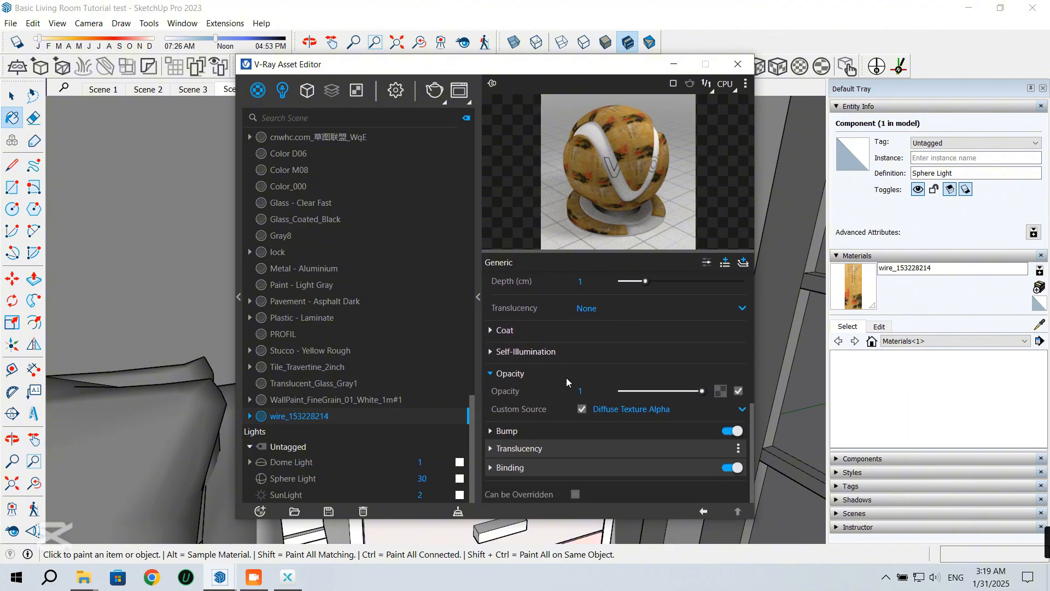
Adjust the lampshade material's Translucency amount to a mid-level grey and preview the material on the Fabric swatch
left_click(553, 447)
scroll(599, 467, "down", 2)
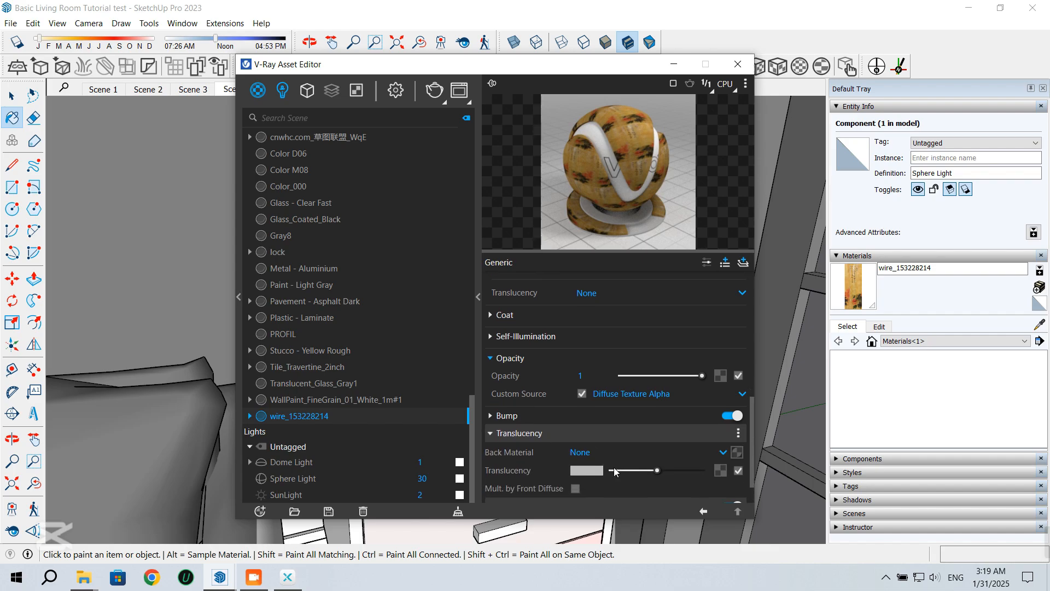
mouse_move(651, 435)
left_mouse_down()
mouse_move(640, 435)
mouse_move(665, 434)
left_mouse_up()
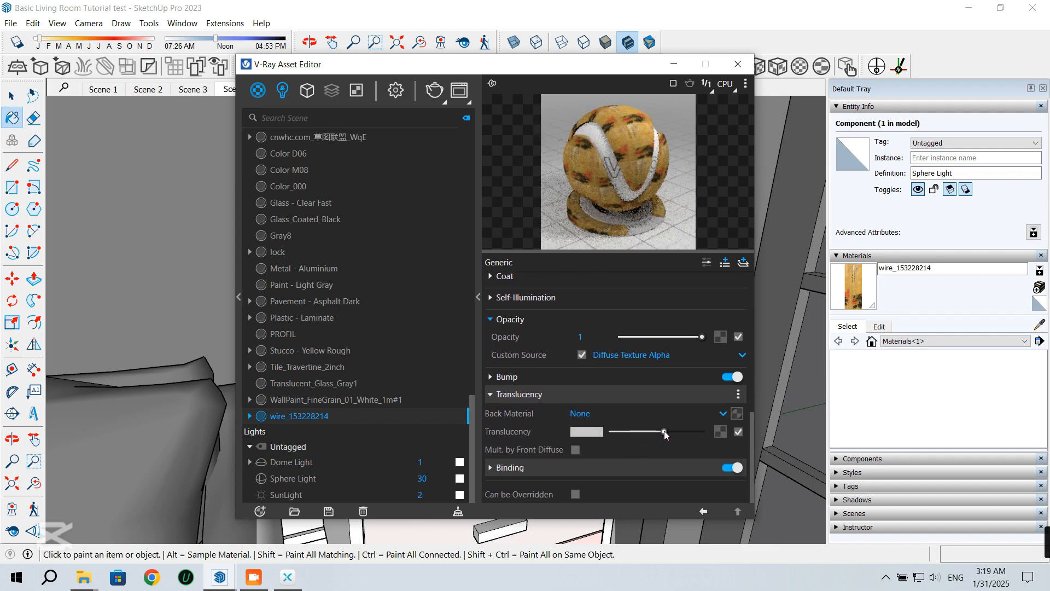
right_click(641, 95)
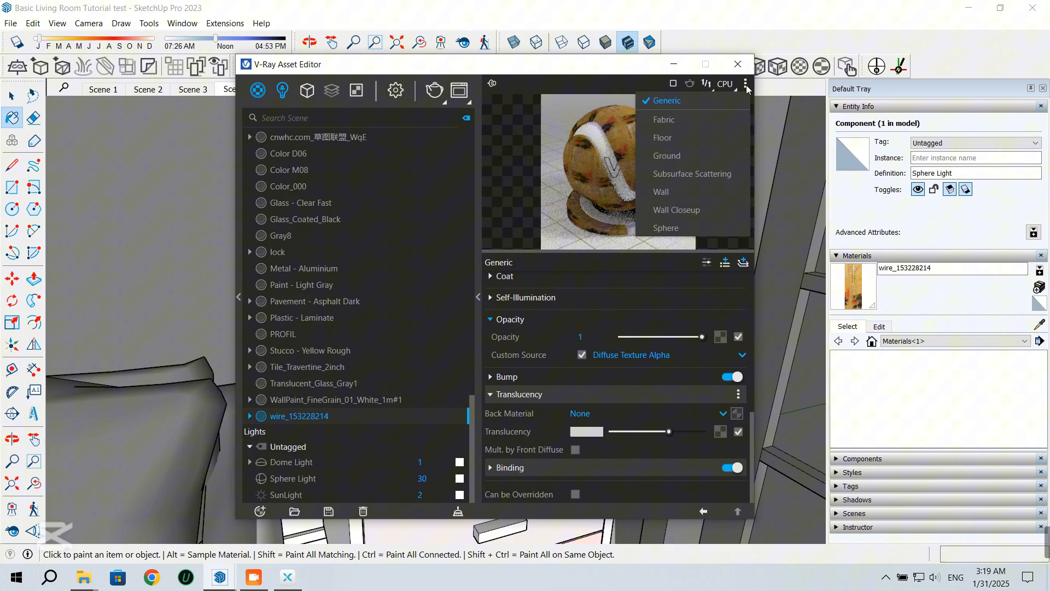
left_click(667, 122)
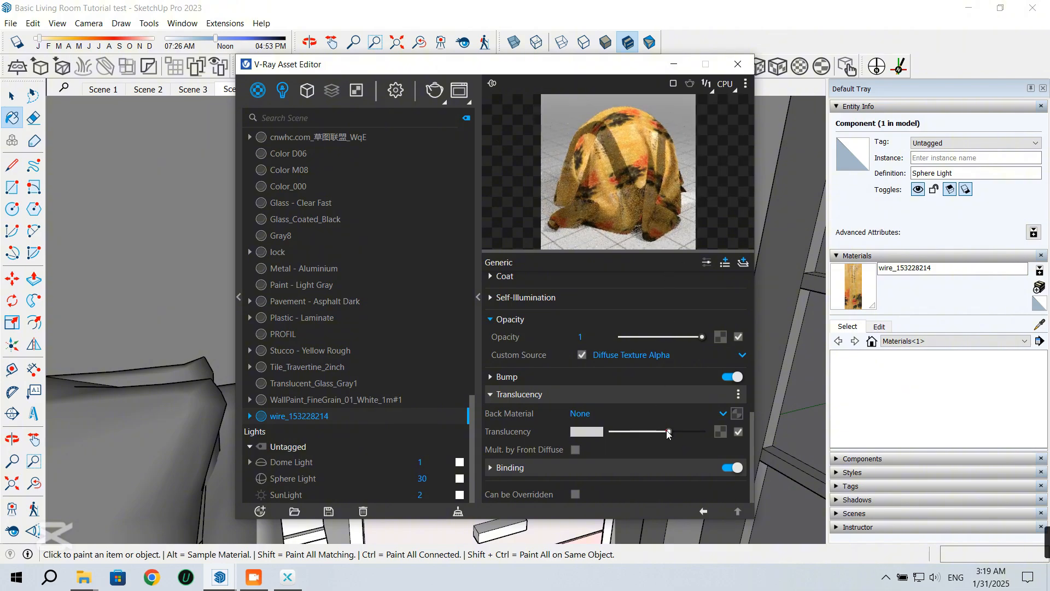
mouse_move(668, 434)
left_mouse_down()
mouse_move(646, 433)
mouse_move(658, 433)
left_mouse_up()
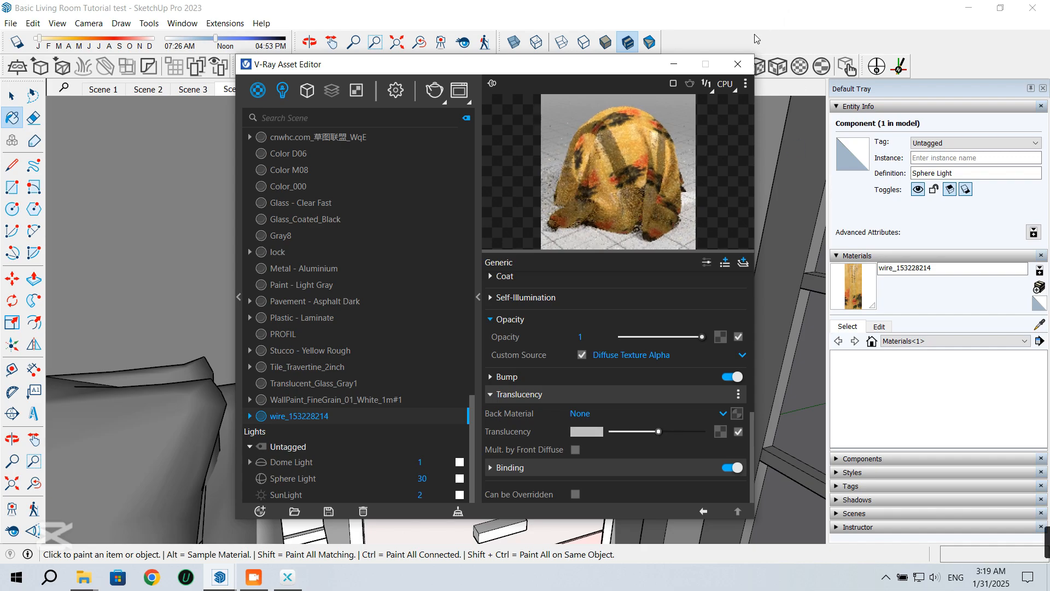
left_click(737, 62)
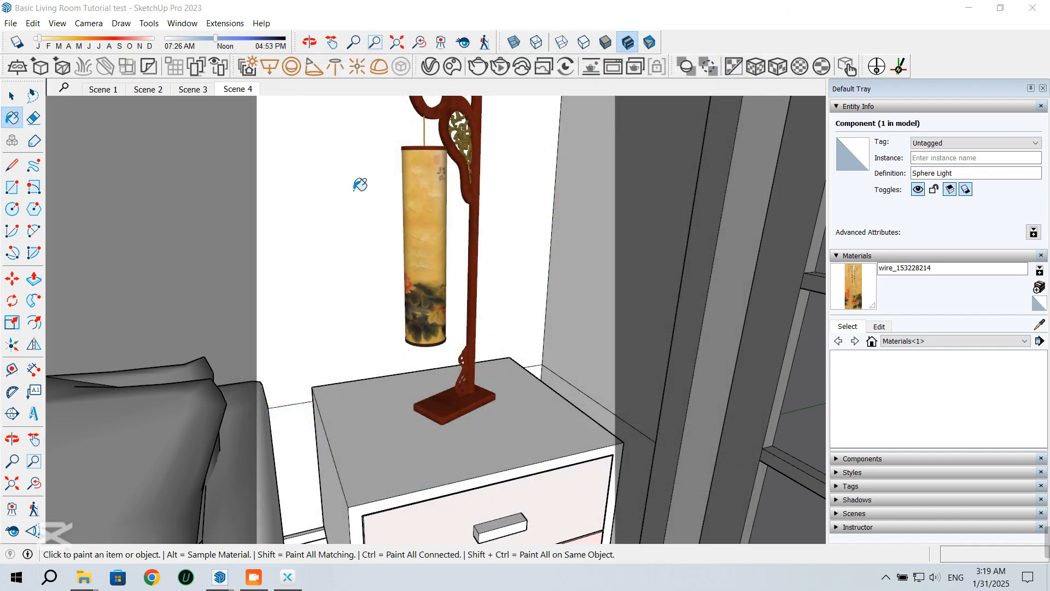
Return to the Scene 4 view and check the previous render in the V-Ray Frame Buffer
left_click(11, 101)
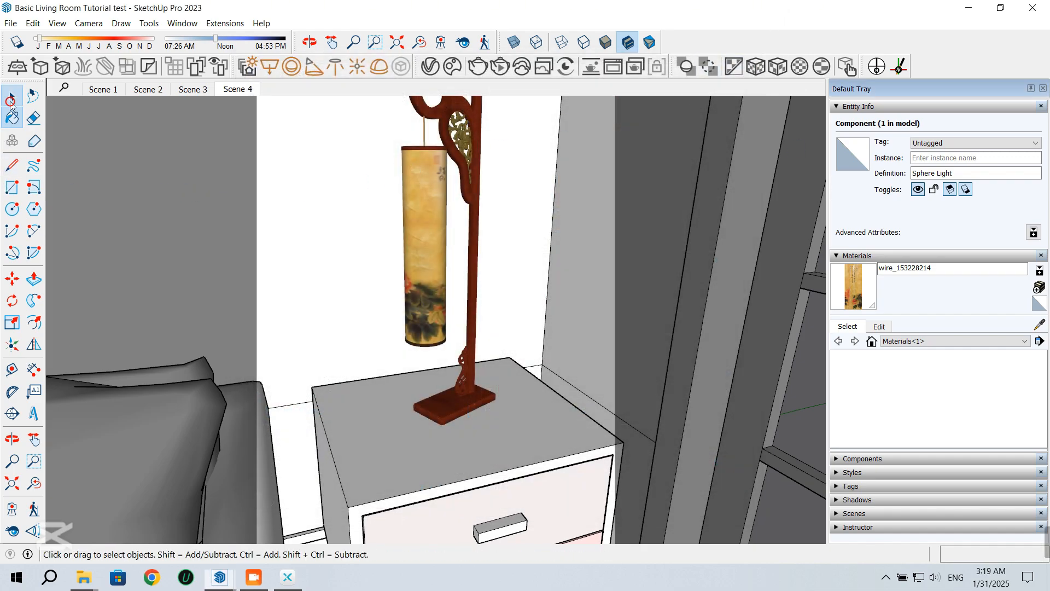
left_click(238, 90)
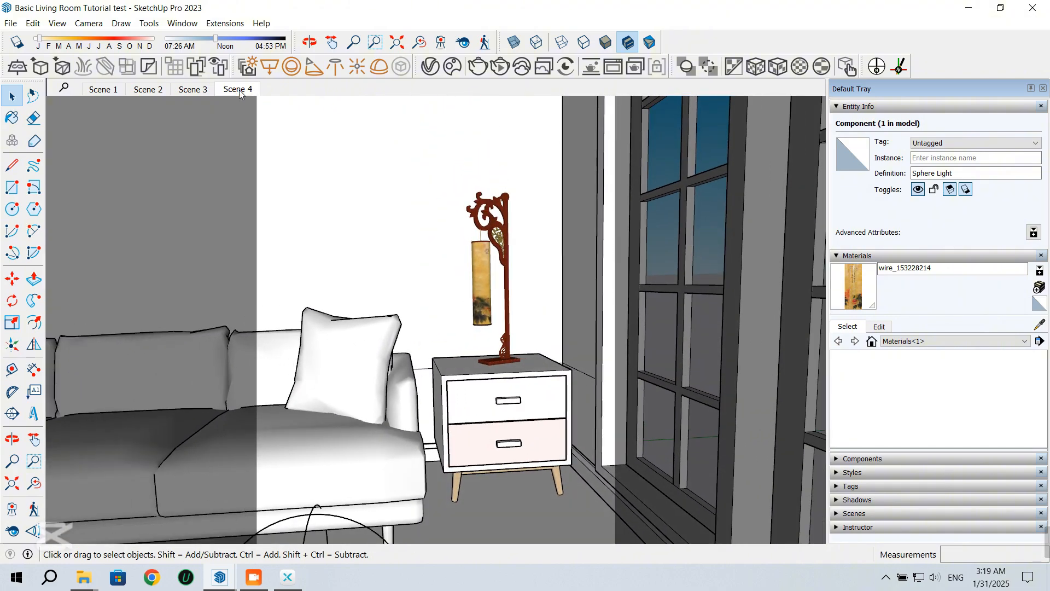
left_click(606, 68)
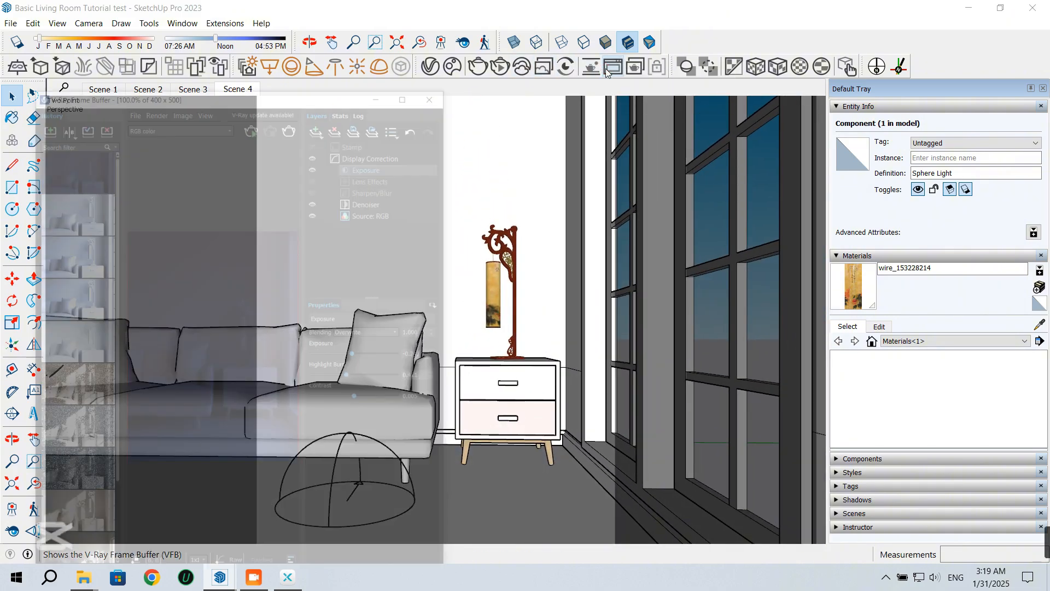
left_click(430, 15)
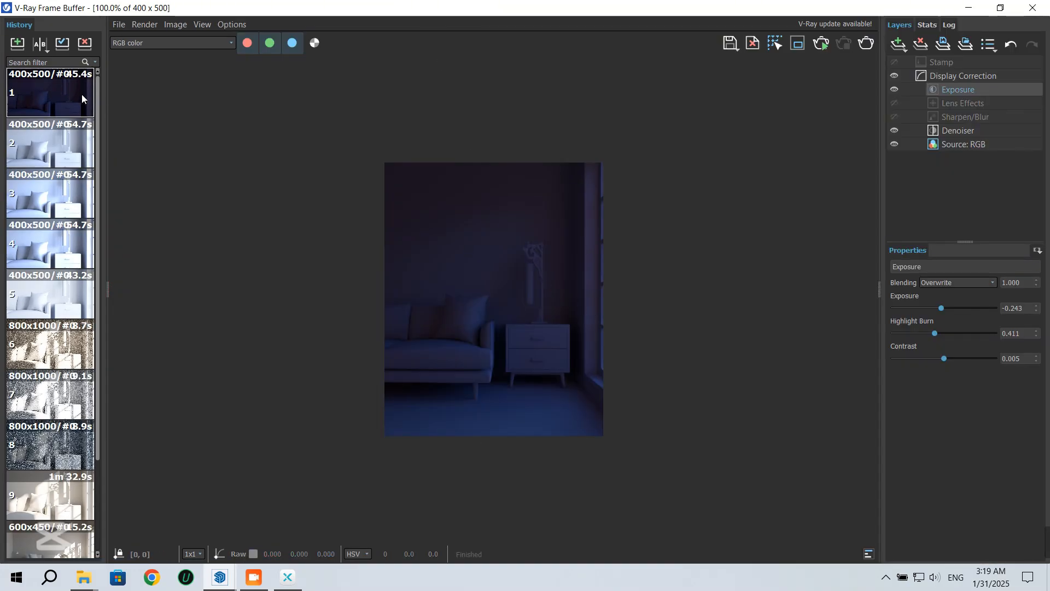
left_click(968, 8)
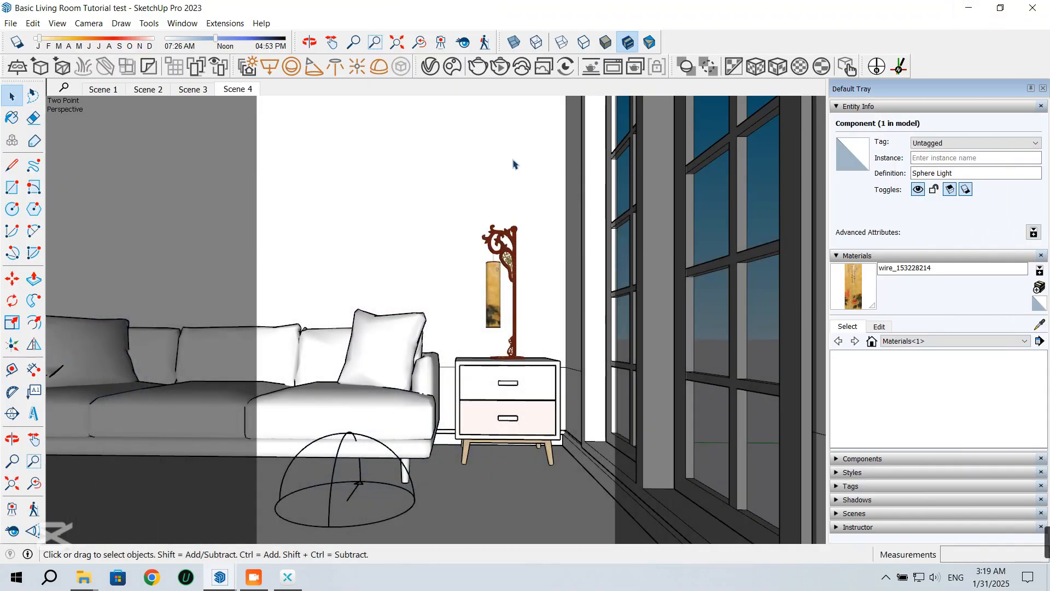
Set the Sphere Light's units to Radiant power (W) and its intensity to 20
left_click(431, 66)
left_click(281, 90)
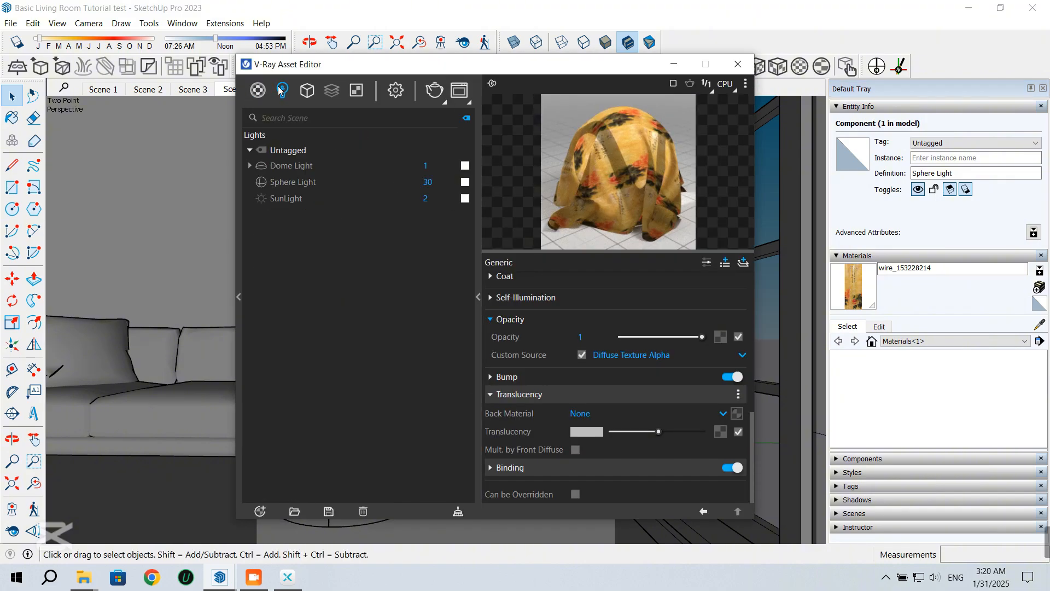
left_click(293, 182)
left_click(599, 334)
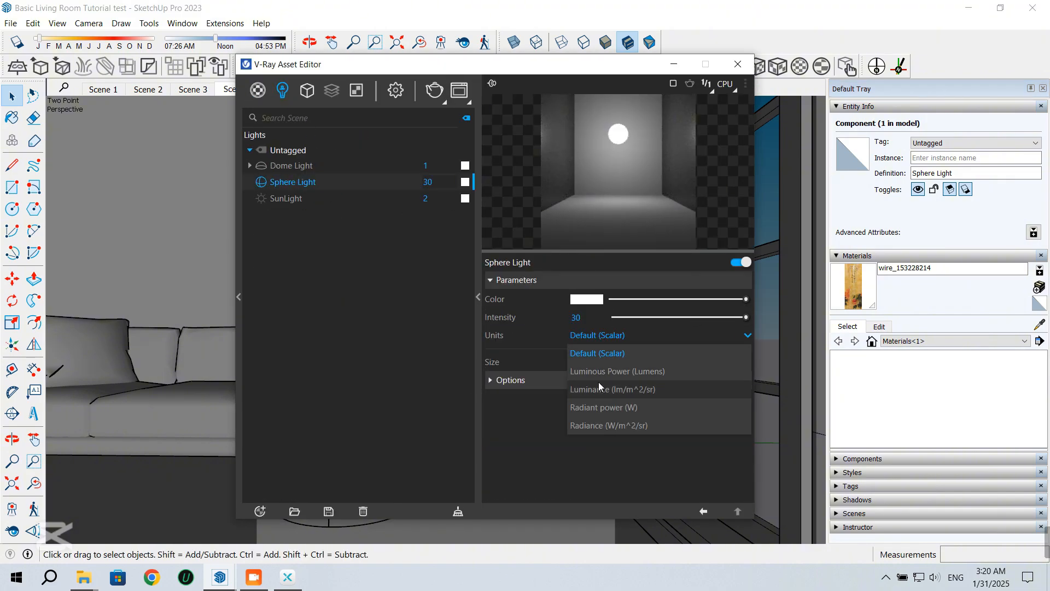
left_click(597, 406)
left_click(563, 318)
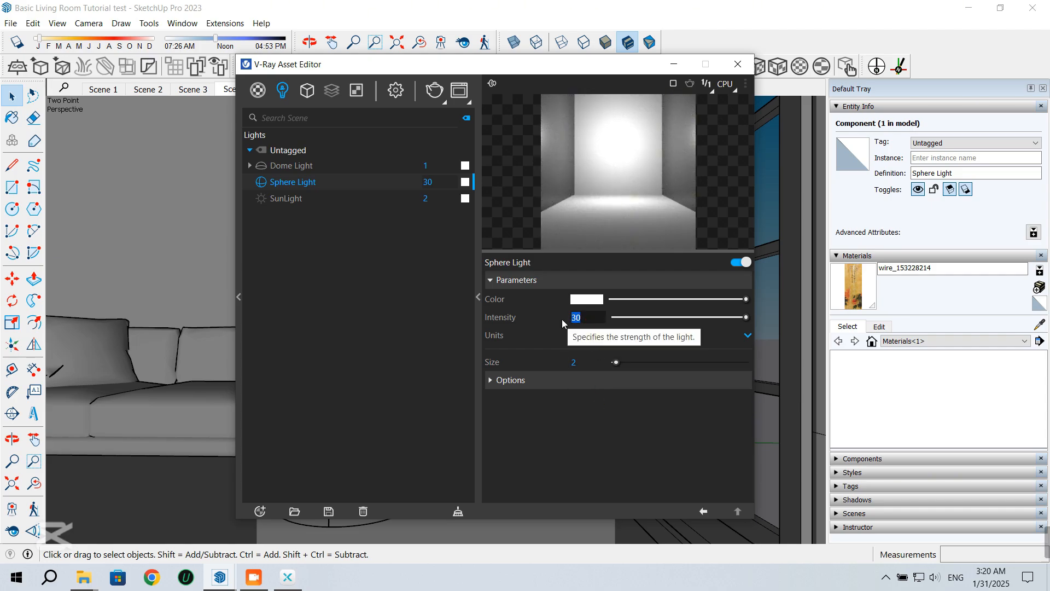
type("20")
key("Return")
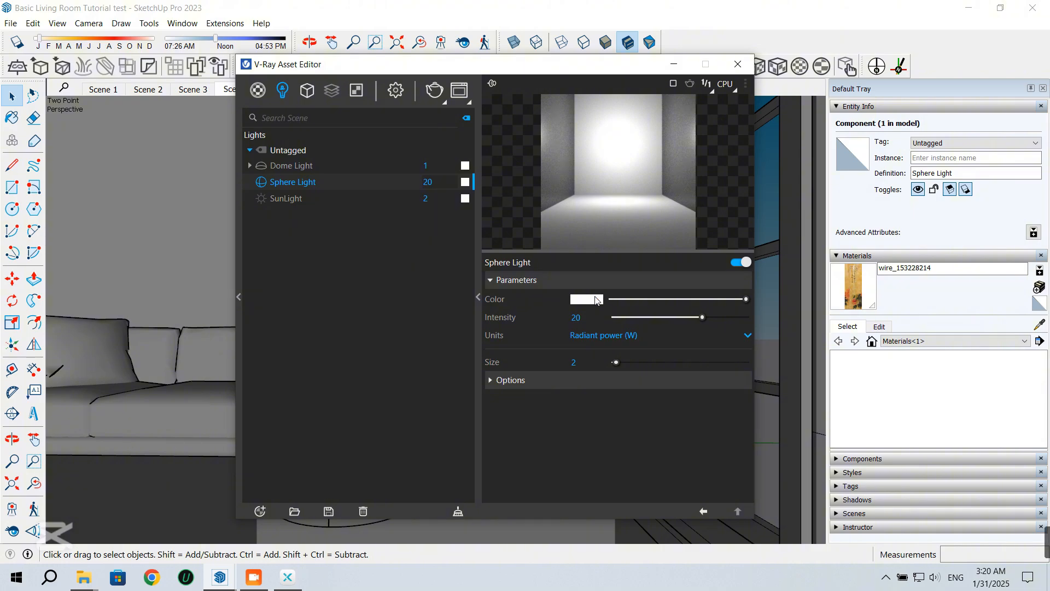
Give the Sphere Light a warm colour with a temperature of 3545 K
left_click(596, 300)
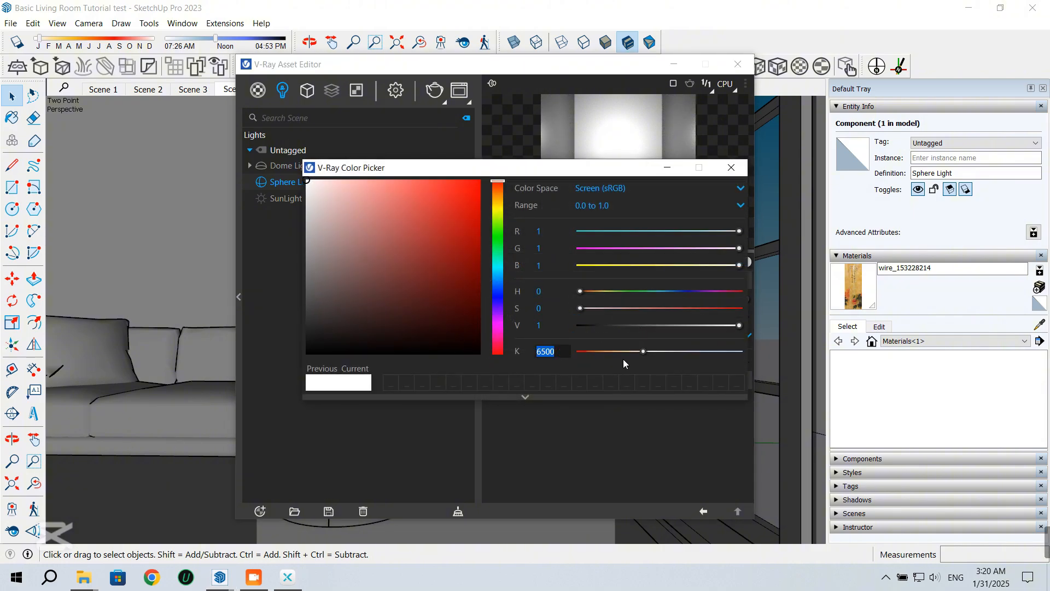
type("3545")
key("Return")
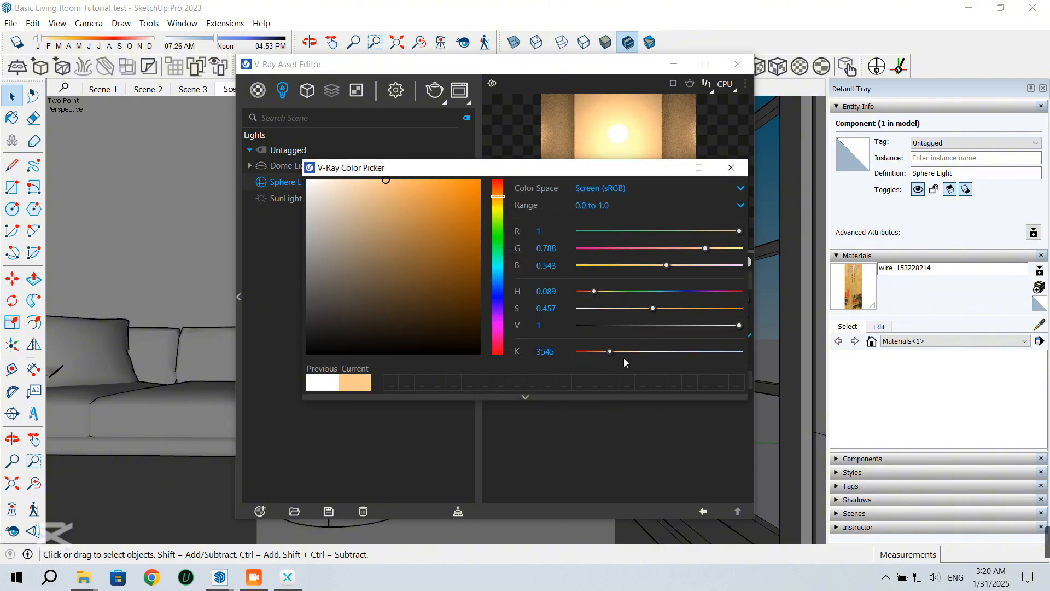
left_click(737, 173)
Render the scene and inspect the lamp's glow in the enlarged V-Ray Frame Buffer
left_click(433, 94)
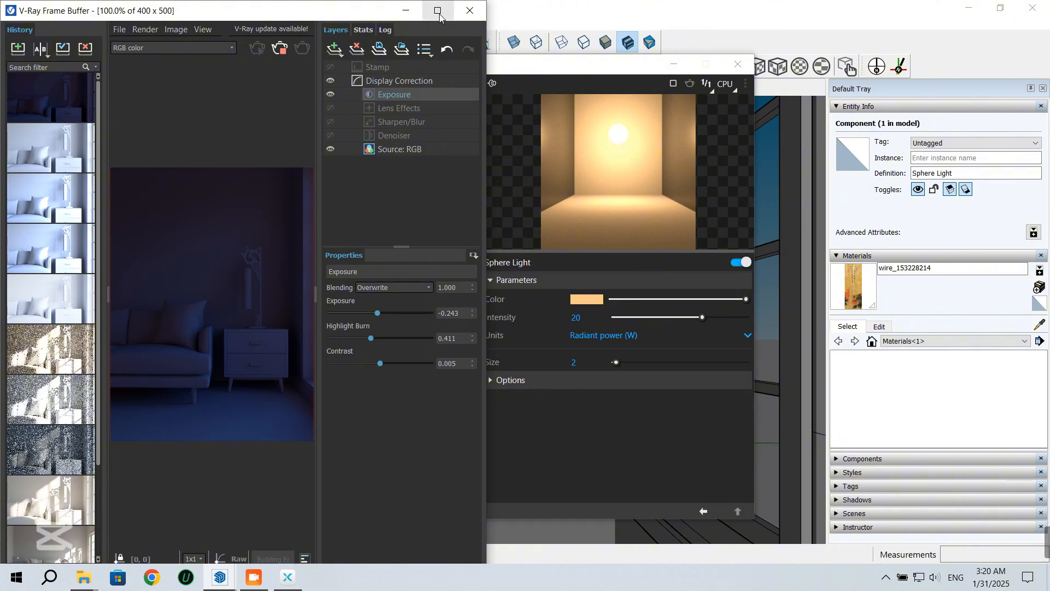
left_click(438, 11)
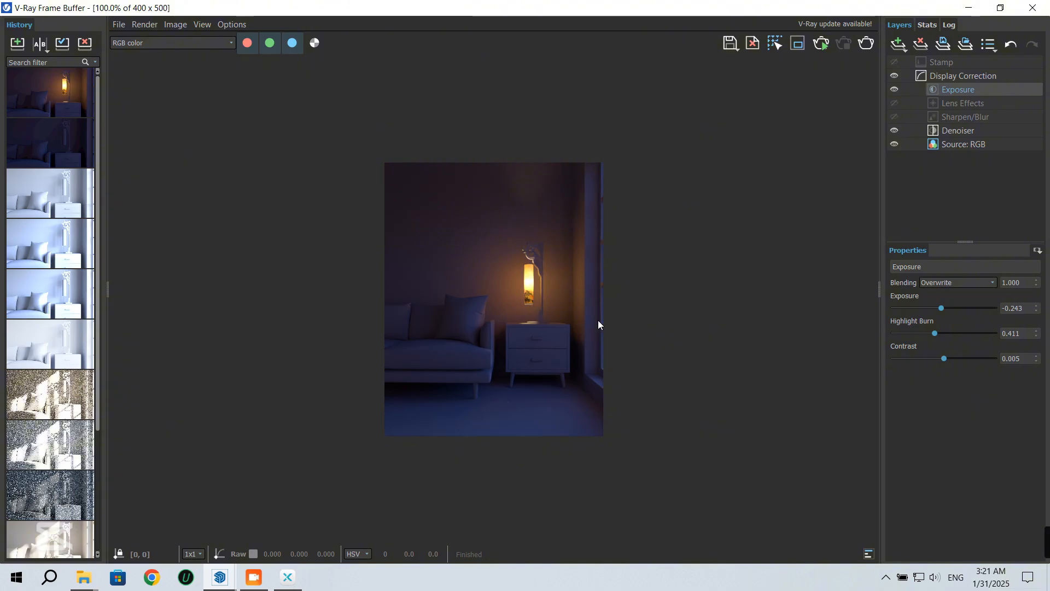
scroll(558, 309, "up", 1)
scroll(488, 294, "down", 1)
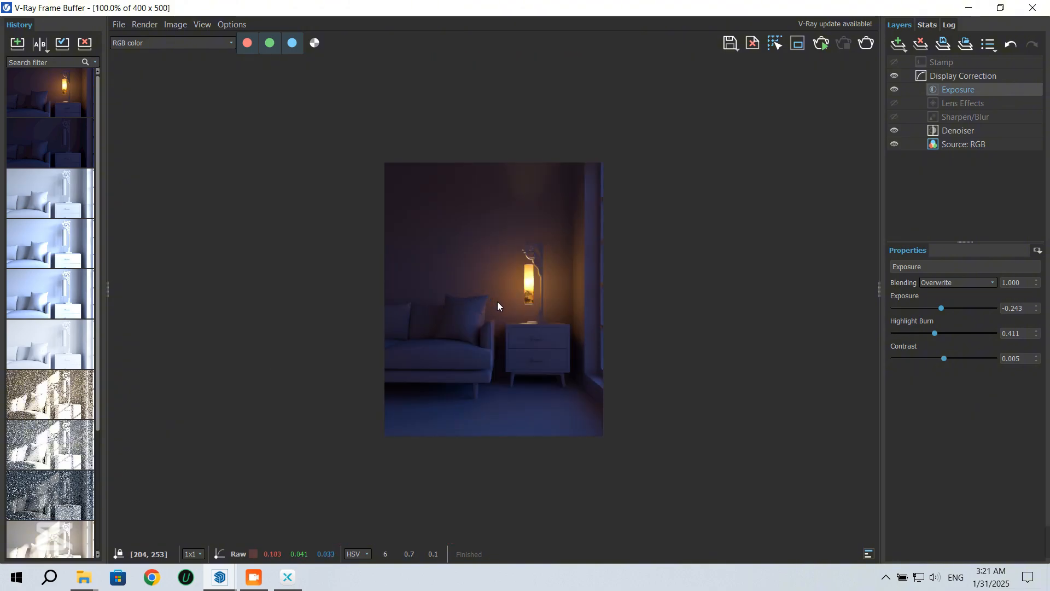
Lower the Sphere Light's intensity to 15
left_click(969, 10)
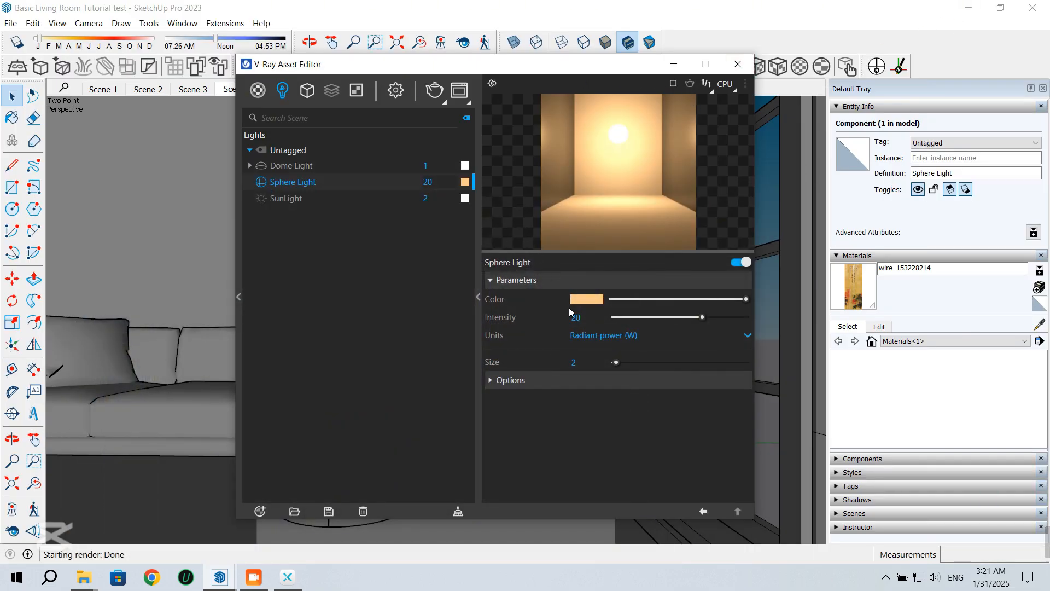
type("15")
key("Return")
Add a Light Mix render element to the scene
right_click(331, 90)
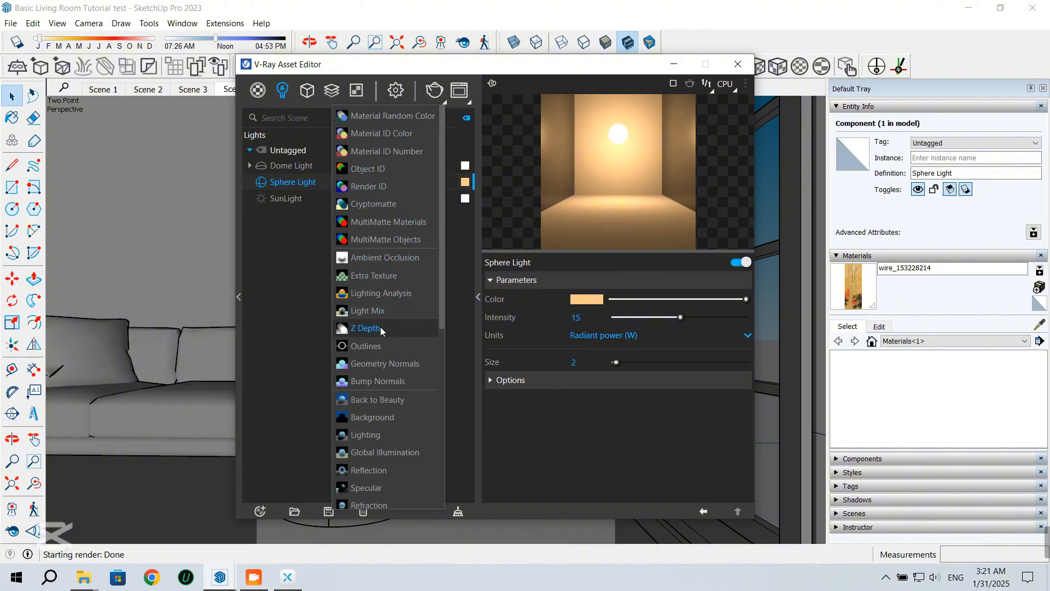
scroll(371, 366, "down", 1)
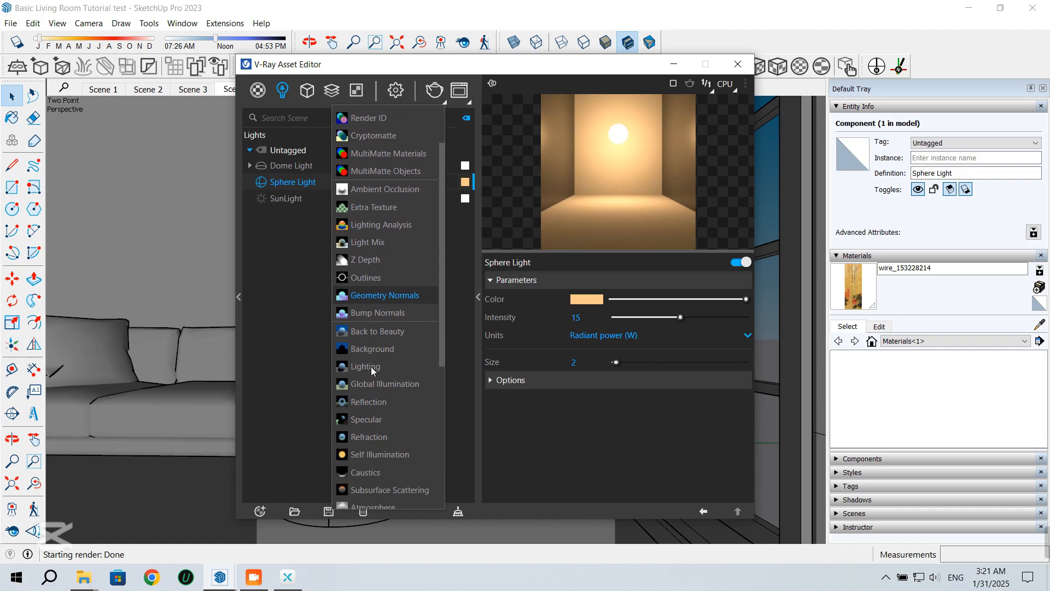
left_click(381, 241)
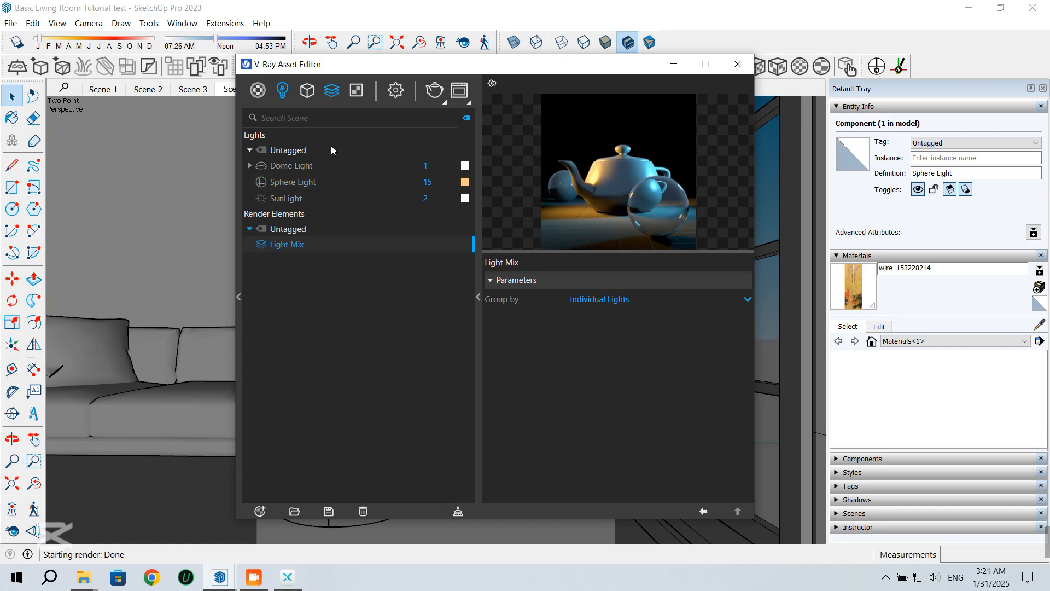
Set the Dome Light's intensity to 1.5
left_click(286, 181)
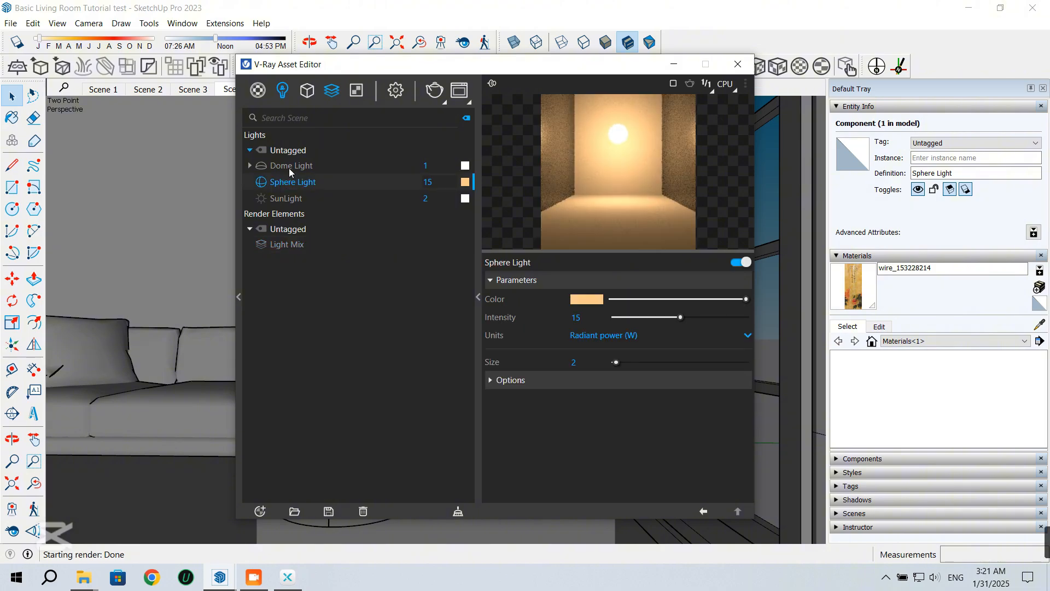
left_click(289, 166)
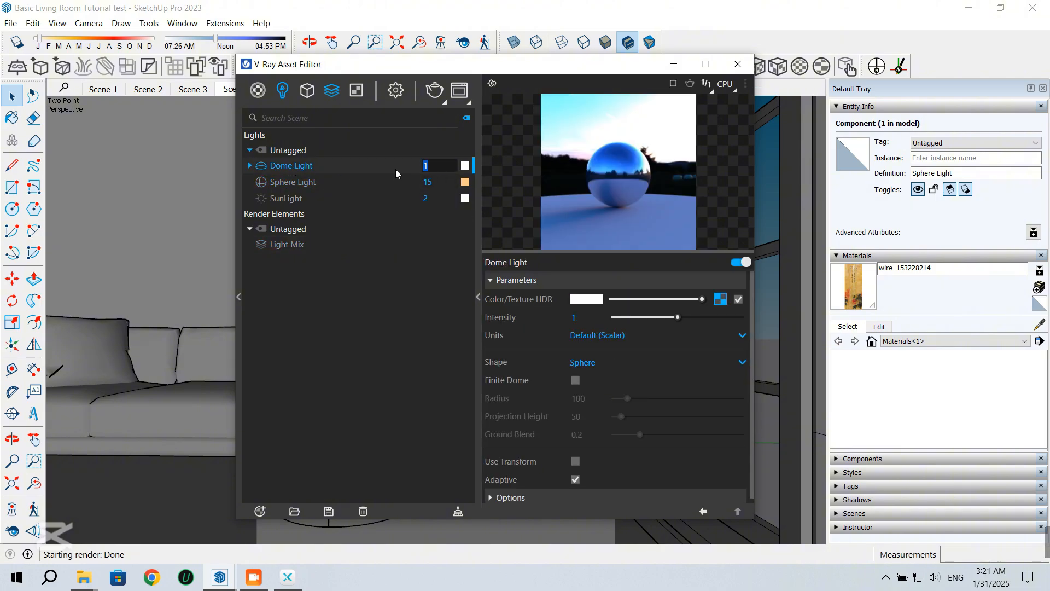
type(".5")
key("Return")
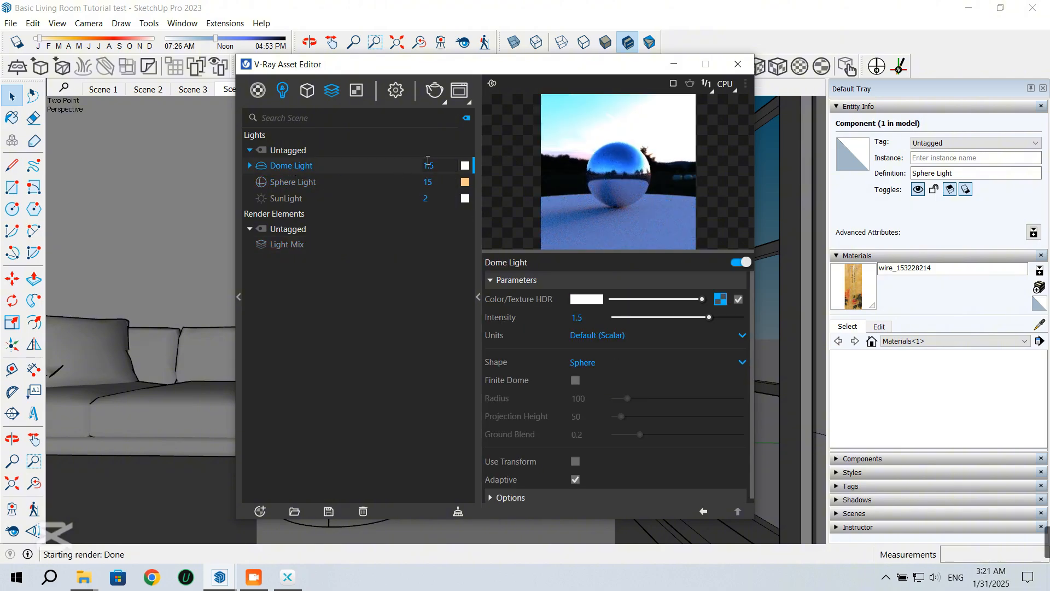
left_click_drag(483, 72, 456, 83)
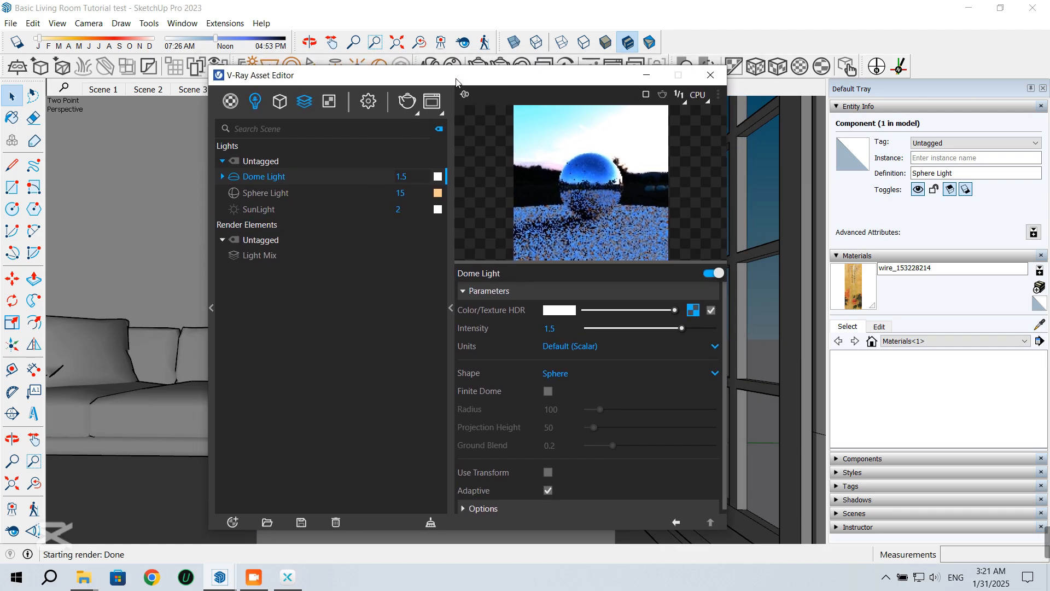
Set the render output's image width to 1000 at the 4:5 portrait ratio and start the render
left_click(368, 100)
double_click(302, 306)
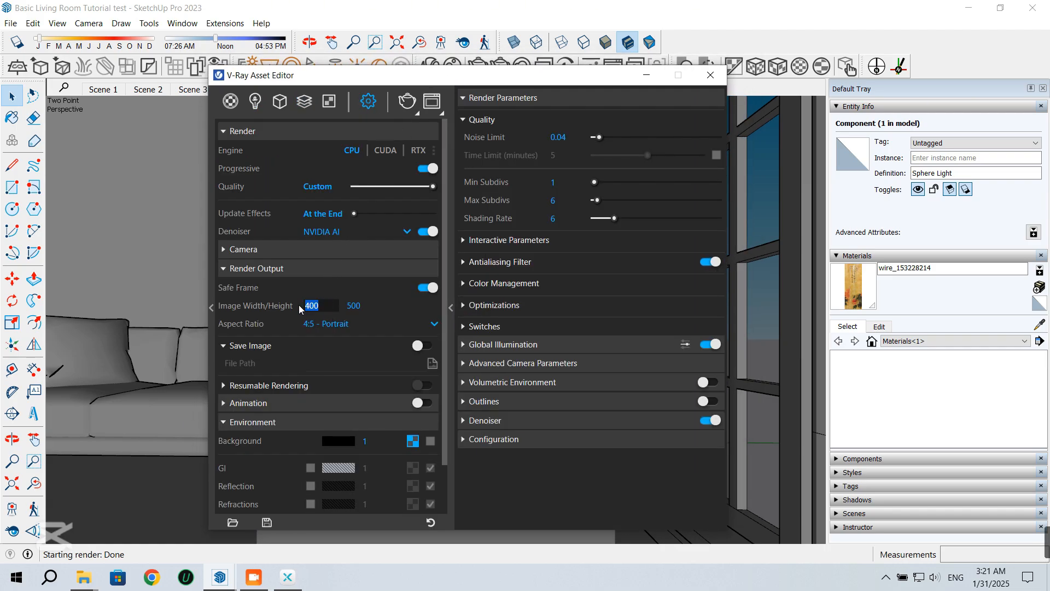
key("Return")
double_click(312, 305)
type("1000")
key("Return")
left_click(406, 105)
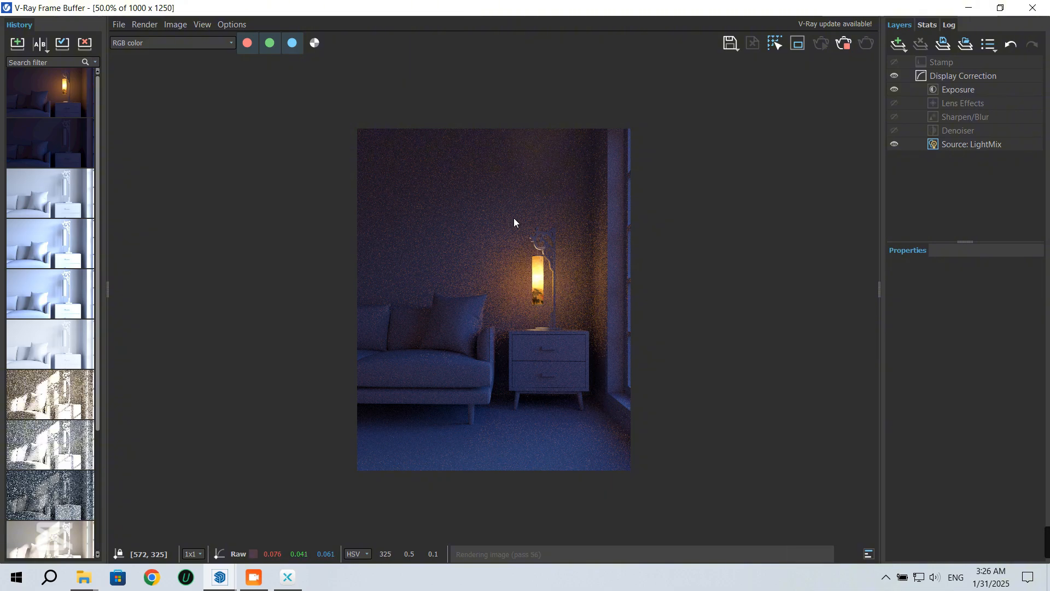
Turn off the Exposure correction layer, inspect the finished render and save it to the frame buffer history
scroll(502, 284, "up", 1)
scroll(503, 284, "down", 1)
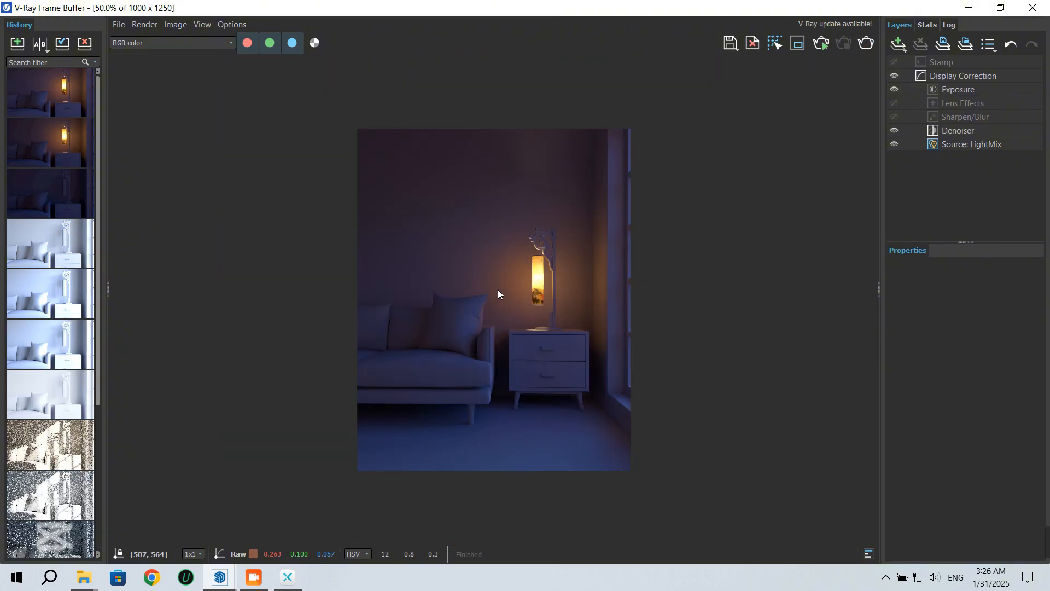
left_click(894, 90)
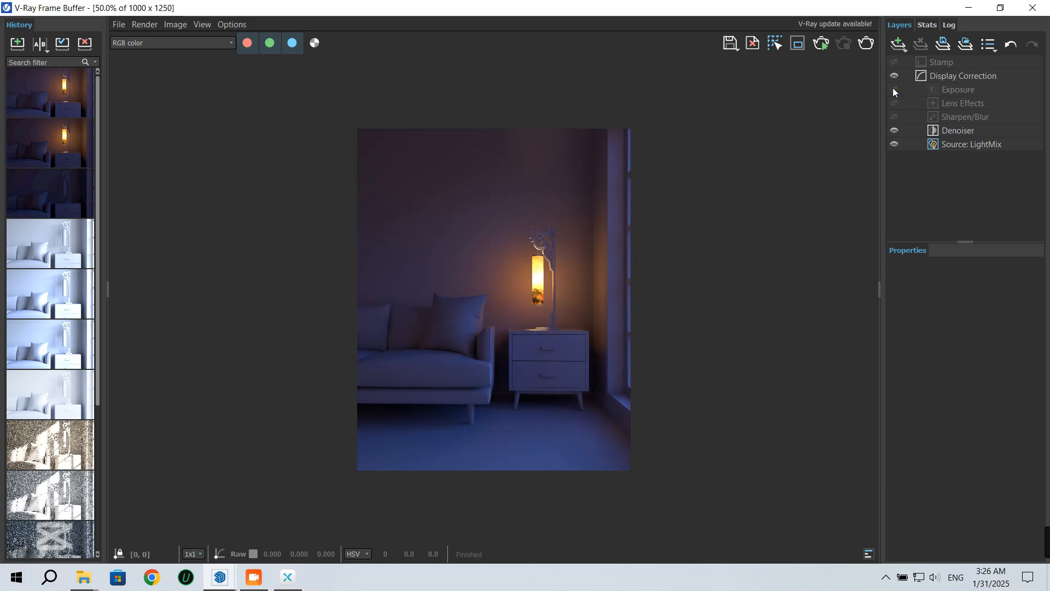
left_click(894, 90)
left_click(894, 90)
scroll(475, 361, "up", 1)
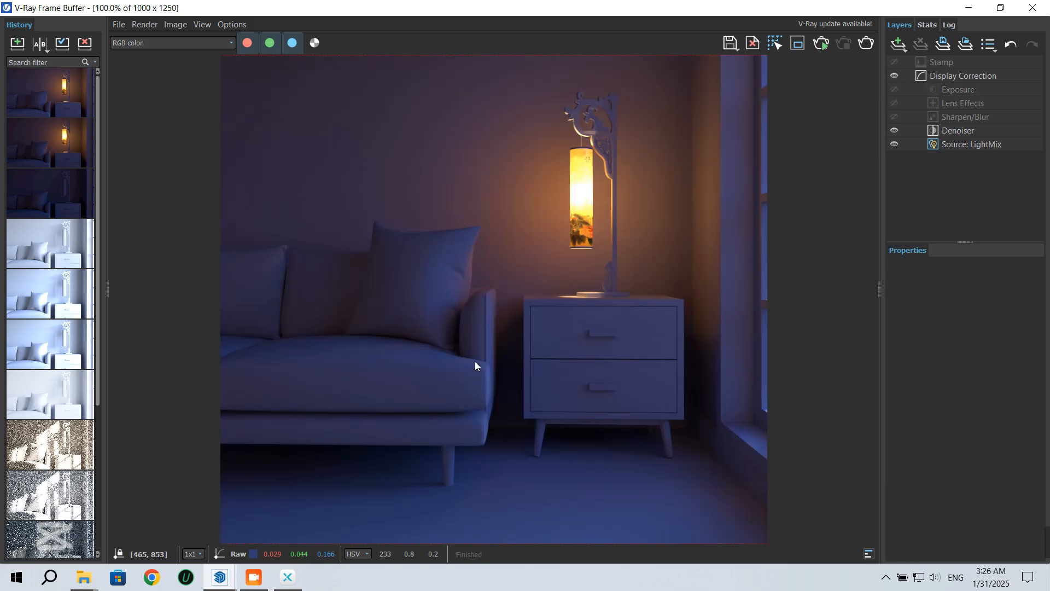
scroll(475, 361, "down", 1)
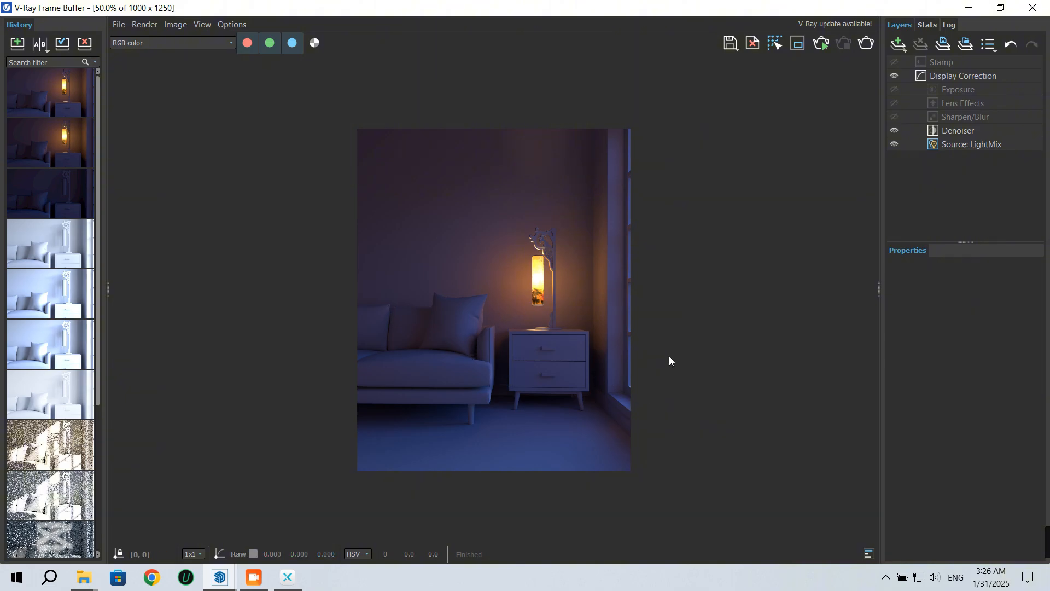
left_click(19, 44)
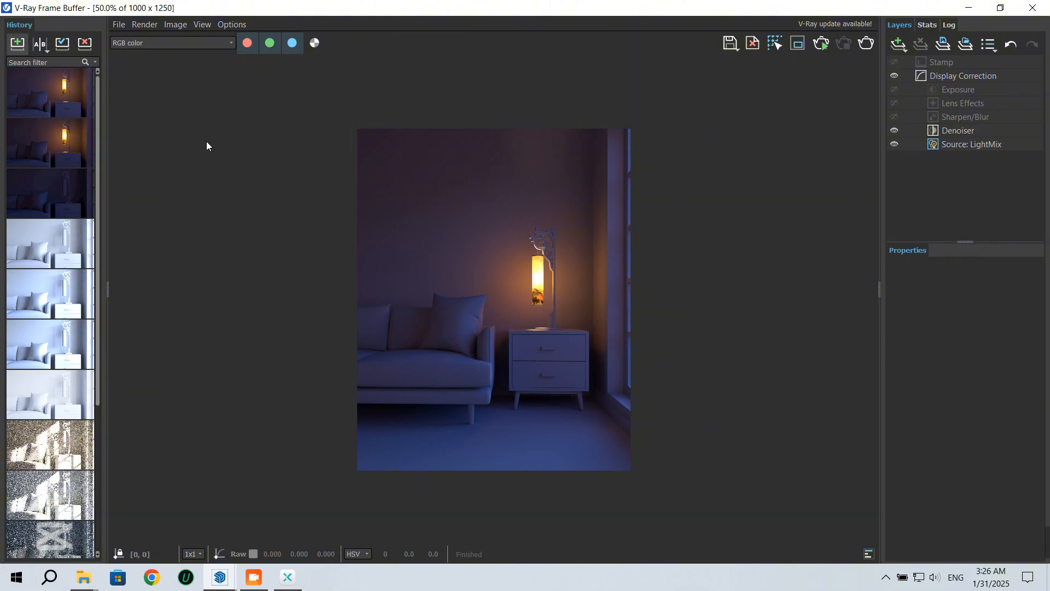
Compare the two most recent history renders in A/B mode by moving the divider across the image, and exit the comparison
left_click(40, 44)
left_click(36, 92)
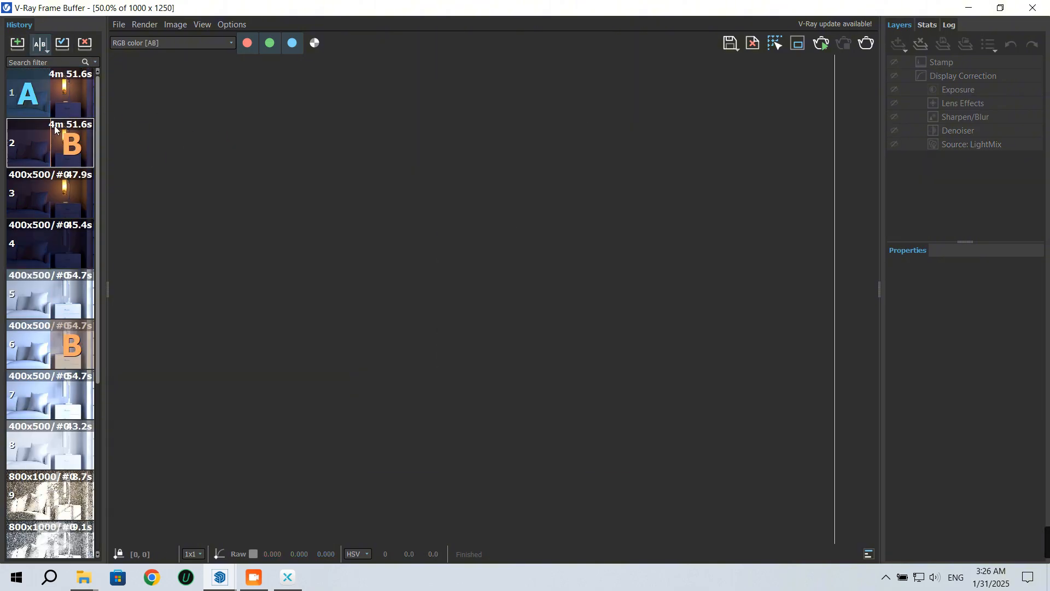
left_click(57, 129)
left_click_drag(828, 296, 808, 335)
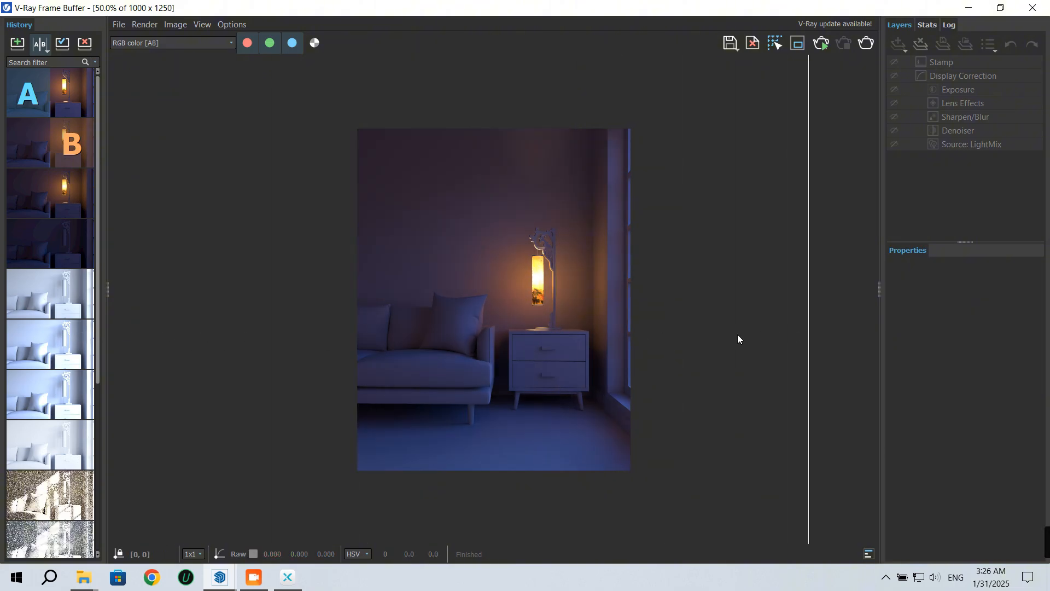
left_click(40, 44)
In the LightMix source layer, try Dome Light 1 multipliers of 5 and 100, and settle on 2
left_click(988, 144)
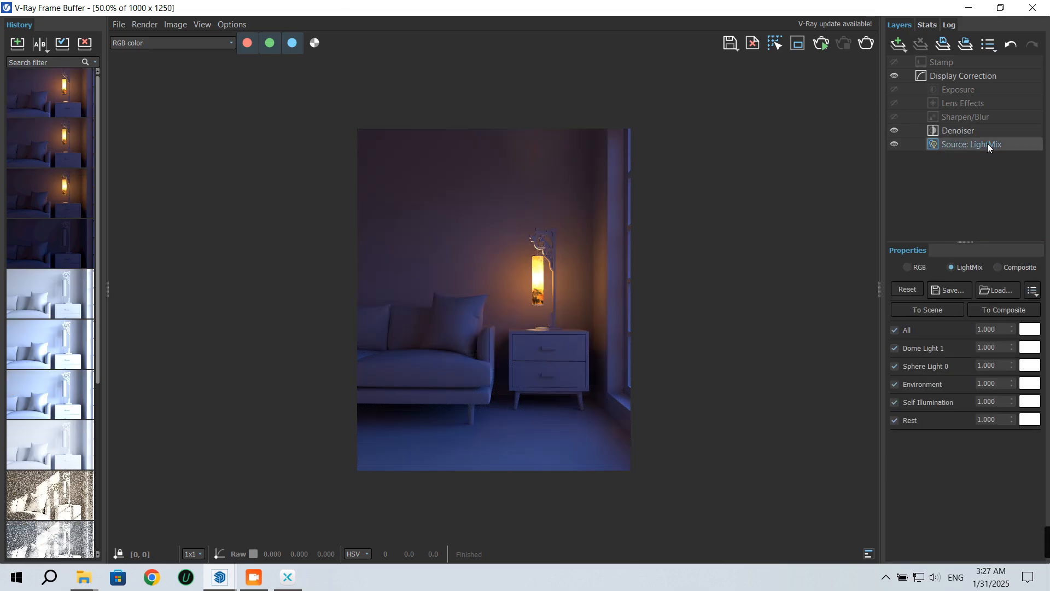
left_click_drag(997, 346, 973, 348)
type("5")
key("Return")
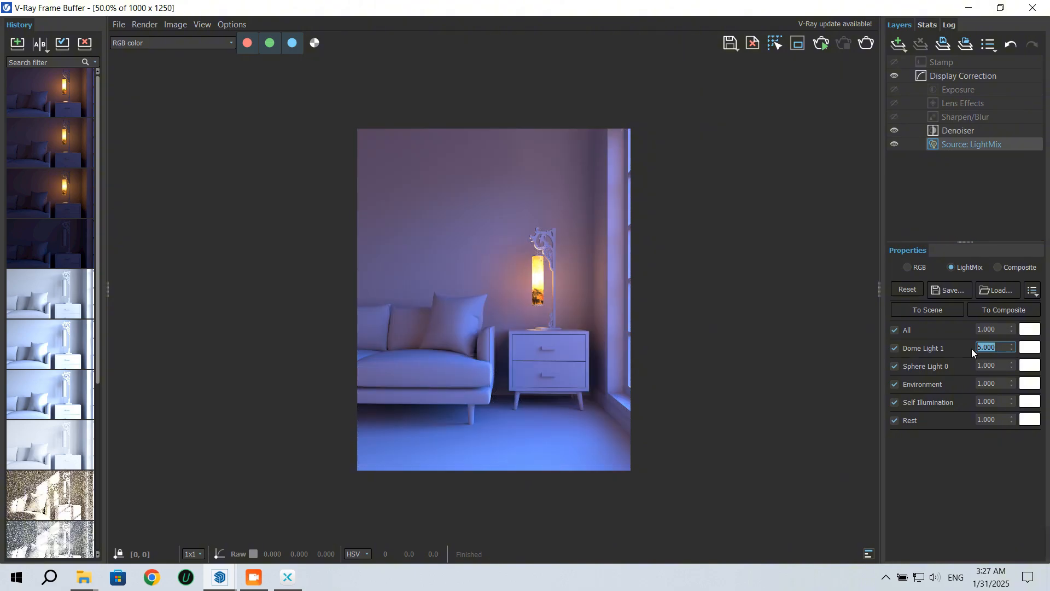
type("100")
key("Return")
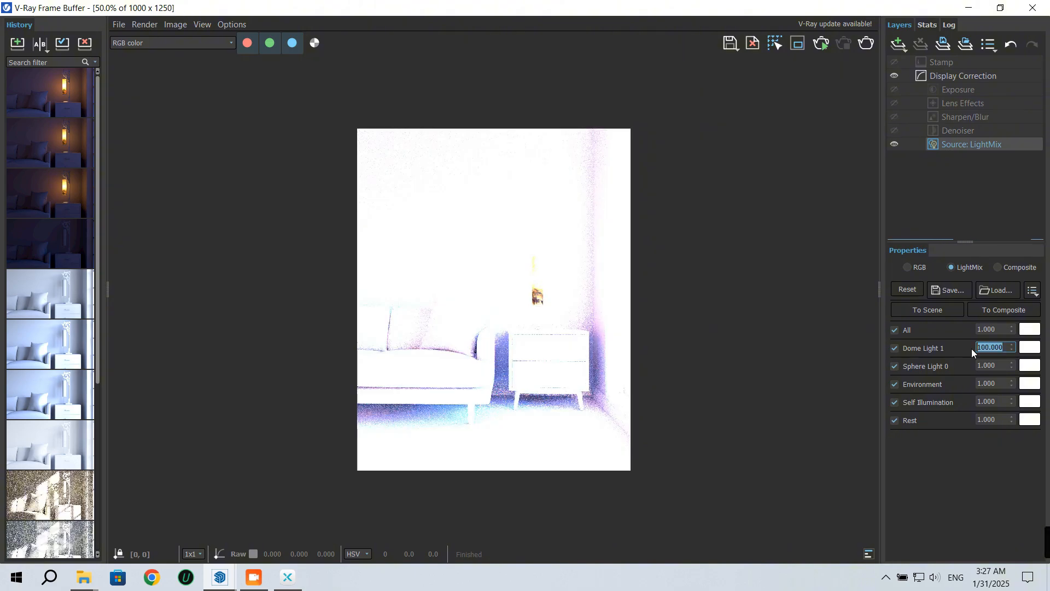
type("2")
key("Return")
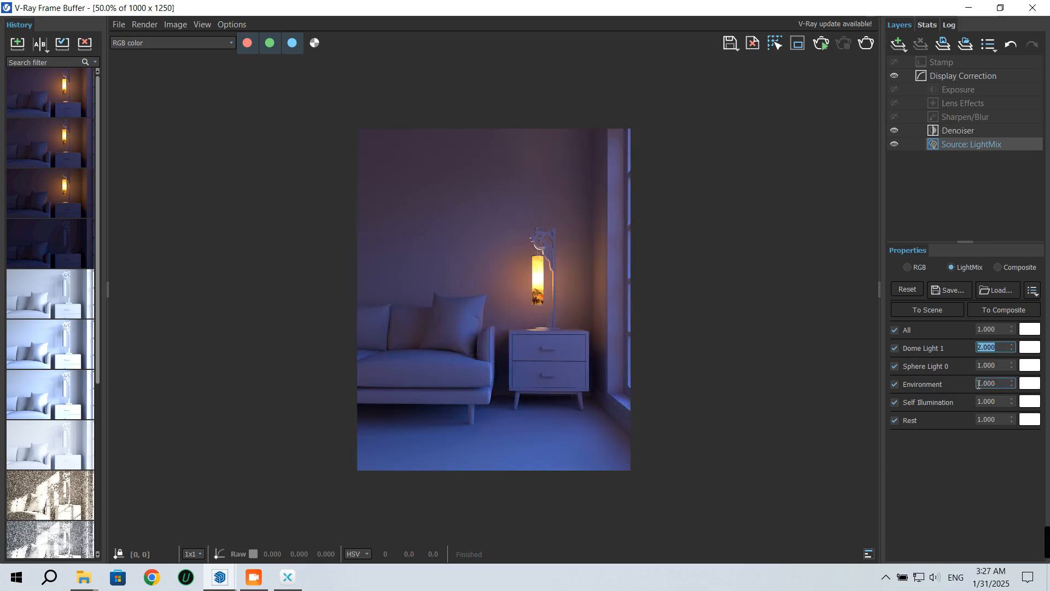
Toggle Sphere Light 0 off and on in the LightMix, try multipliers of 50, 10 and 5, and set it back to 1
left_click(895, 367)
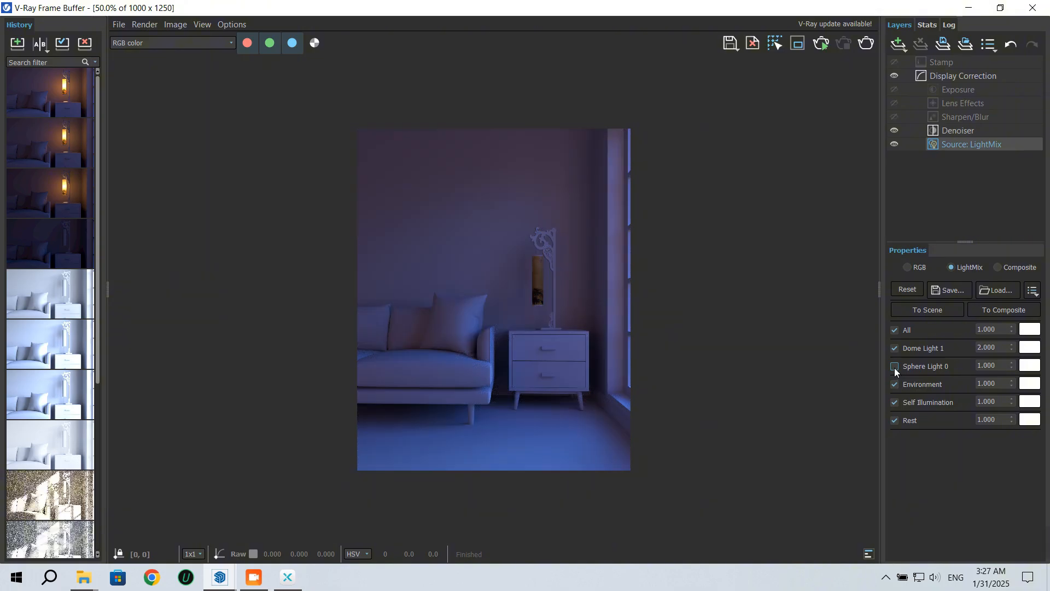
left_click(894, 366)
double_click(975, 365)
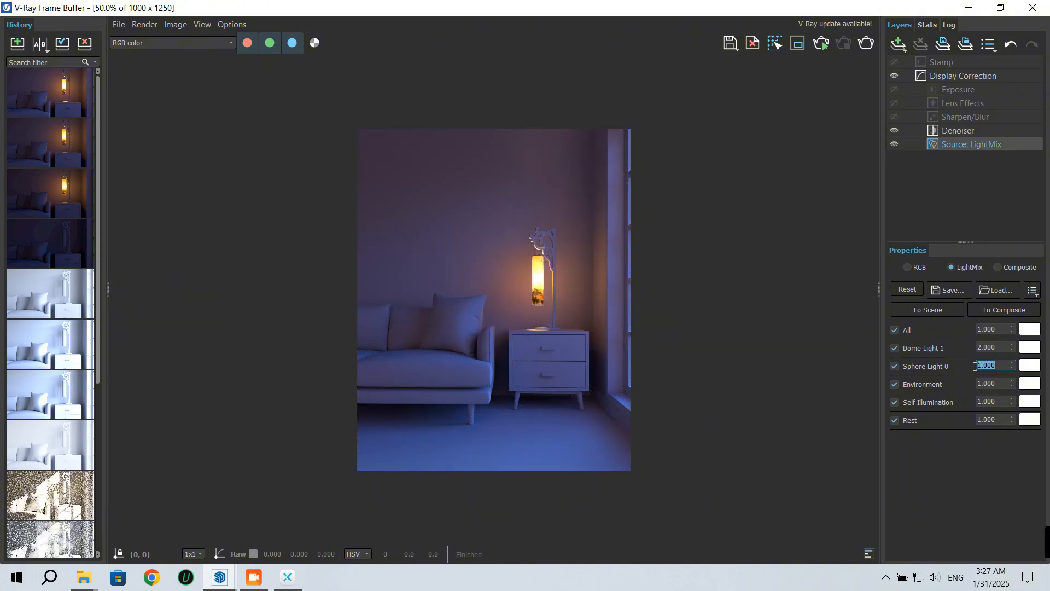
type("50")
key("Return")
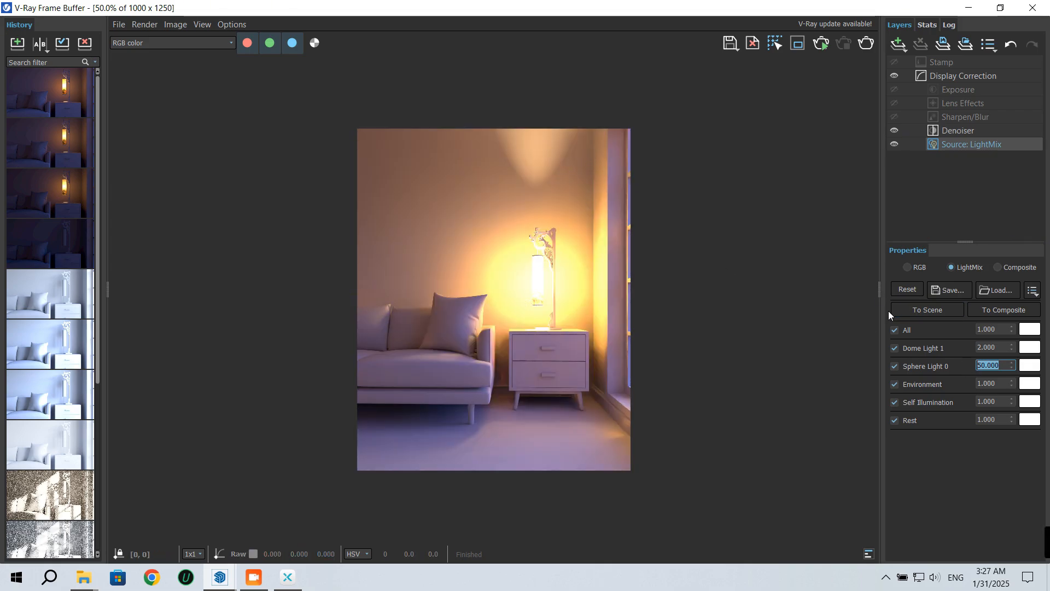
type("10")
key("Return")
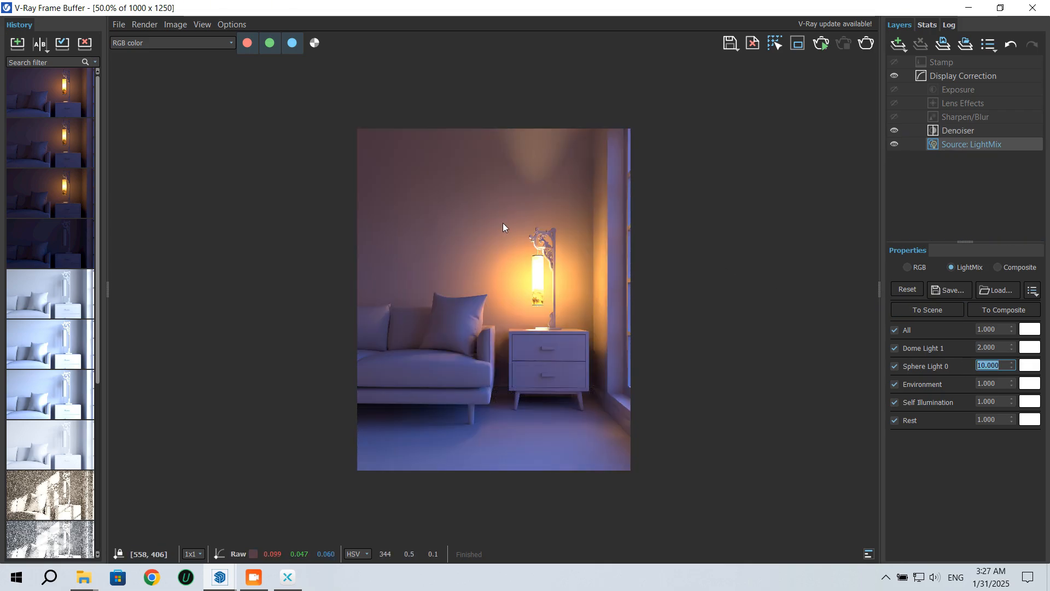
type("5")
key("Return")
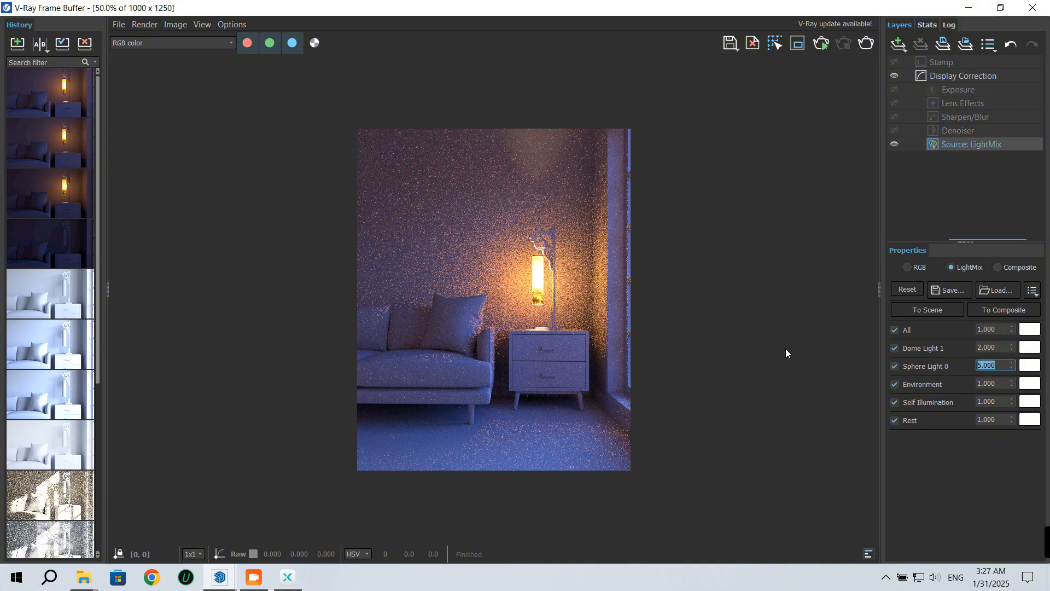
type("1")
key("Return")
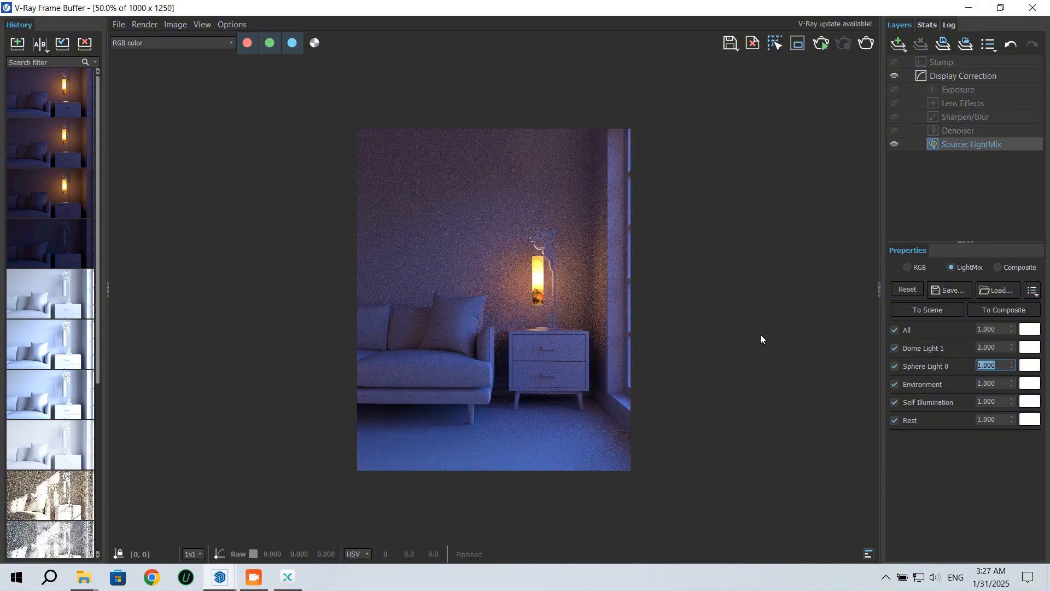
Test Sphere Light 0 with LightMix multipliers of 0.05 and 2, and return it to 1
type("0.05")
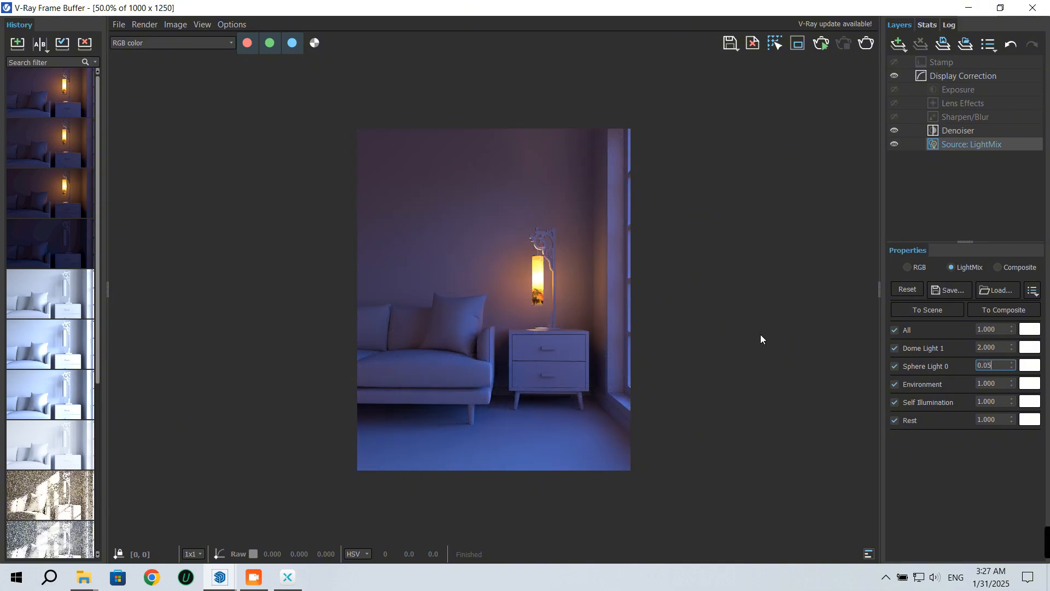
key("Return")
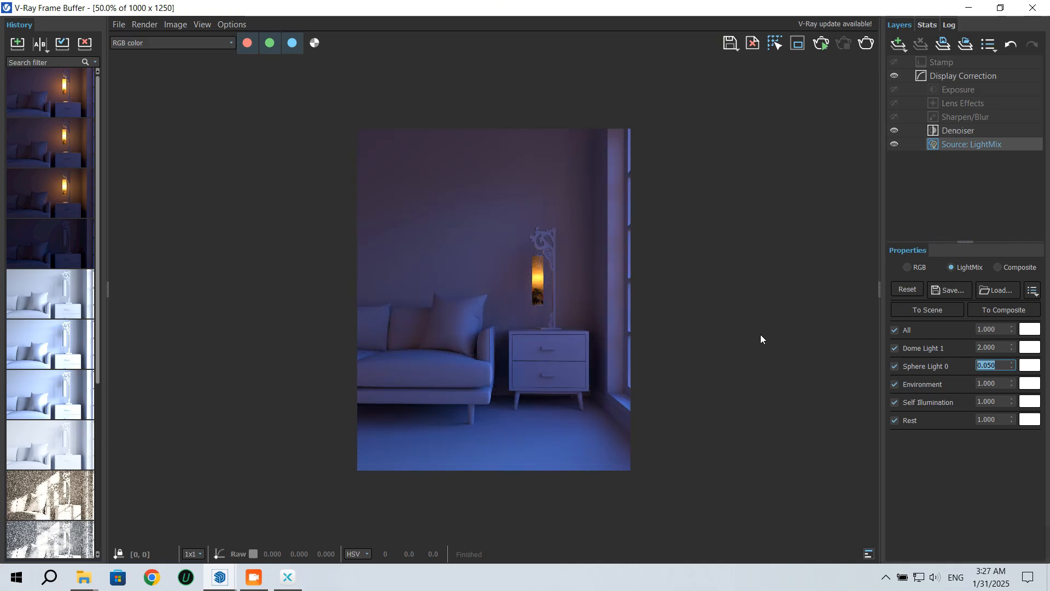
type("2")
key("Return")
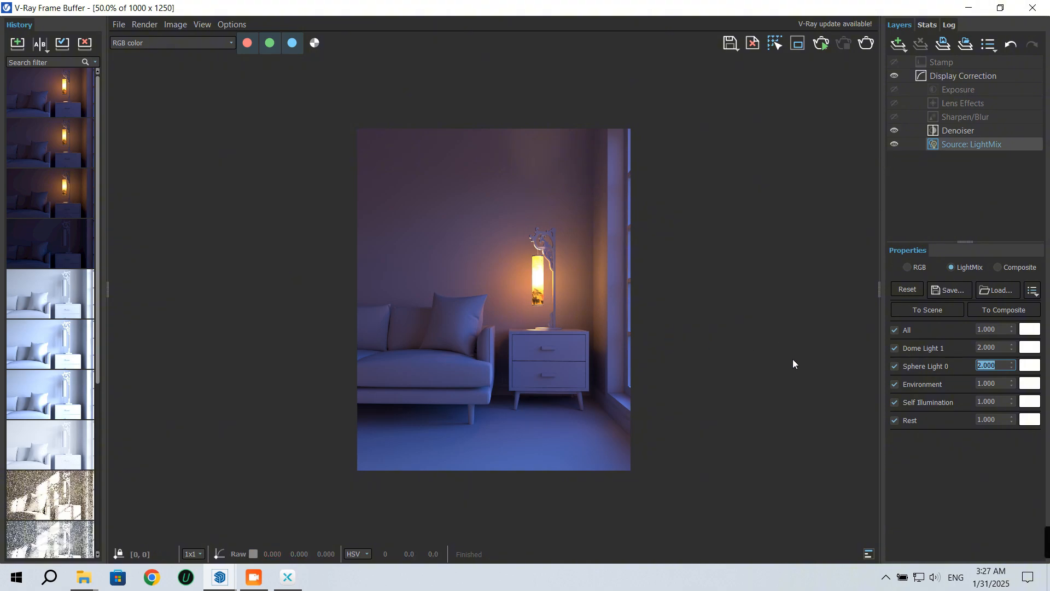
type("1")
key("Return")
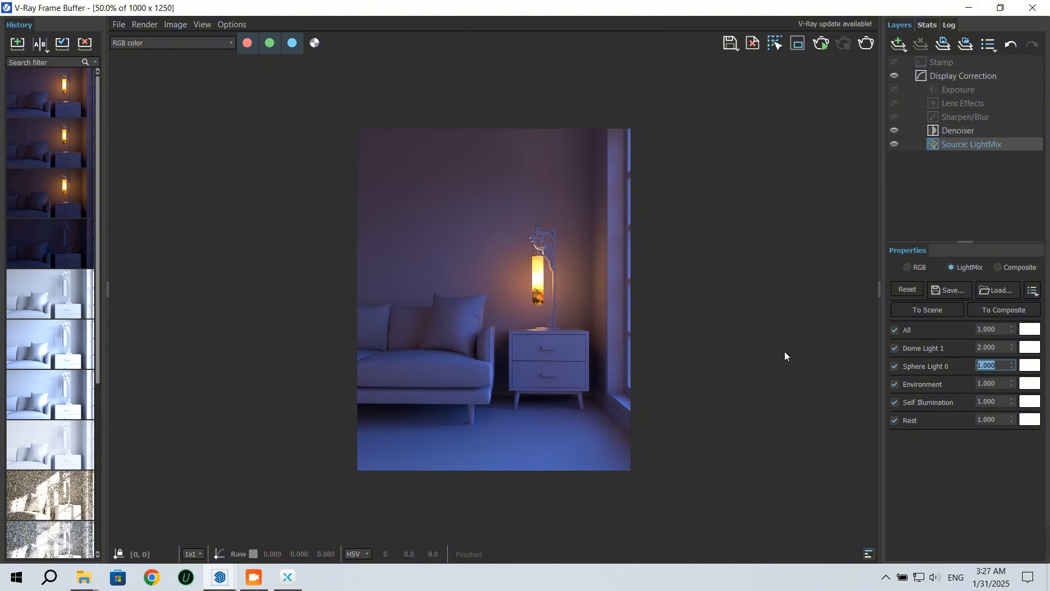